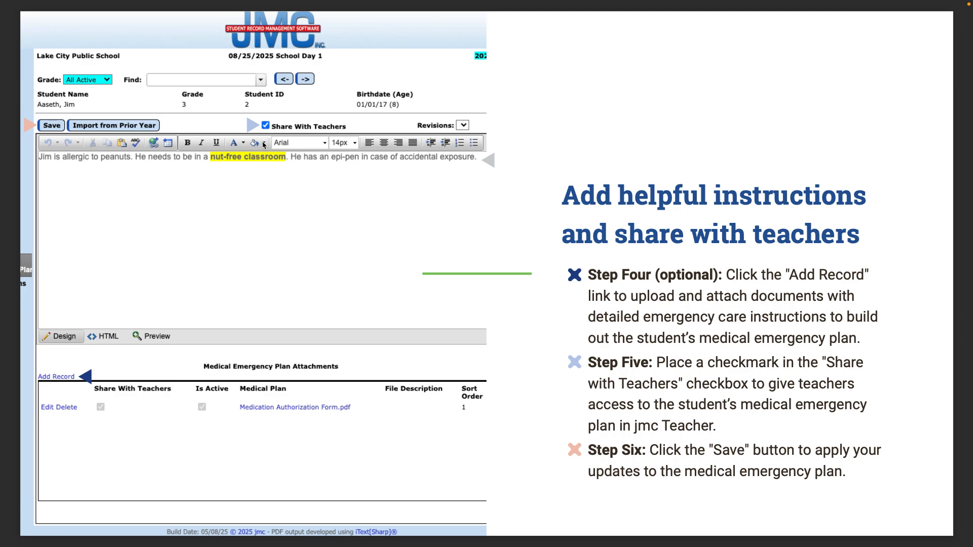
# - Advance the slide deck to page 21, 'Let's take a look at medical emergency plans.'
pyautogui.press('Right')
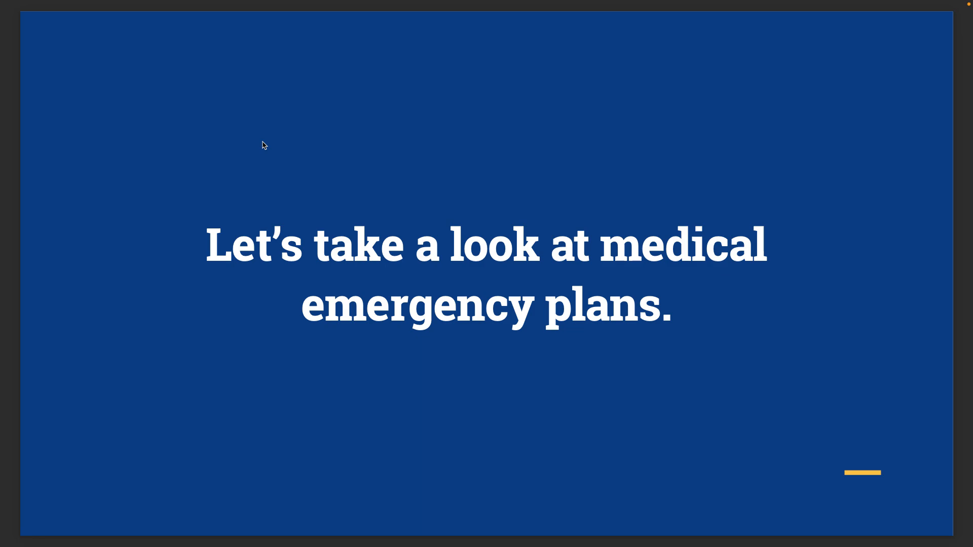
# - Leave the full-screen slides and bring jmc Office forward, filling the screen in Chrome
pyautogui.moveTo(41, 26)
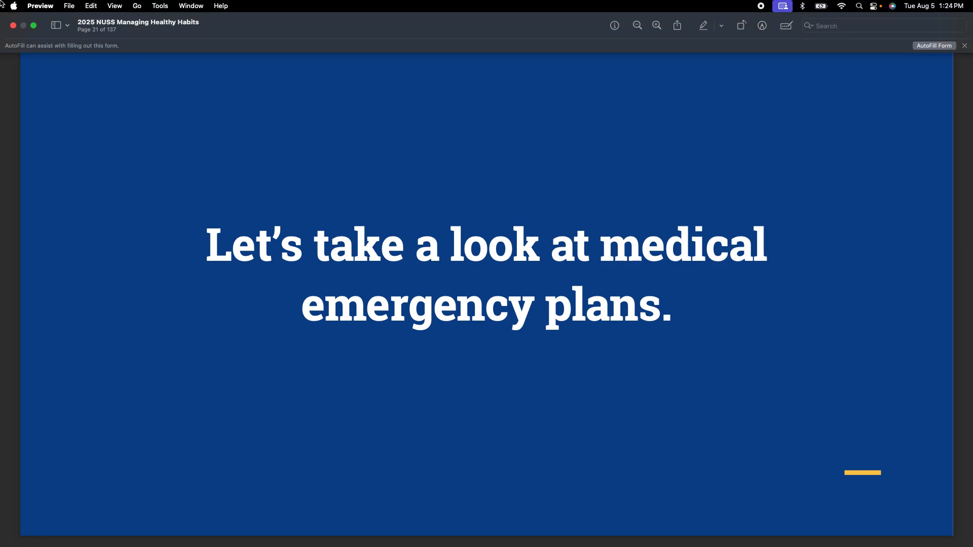
pyautogui.click(34, 26)
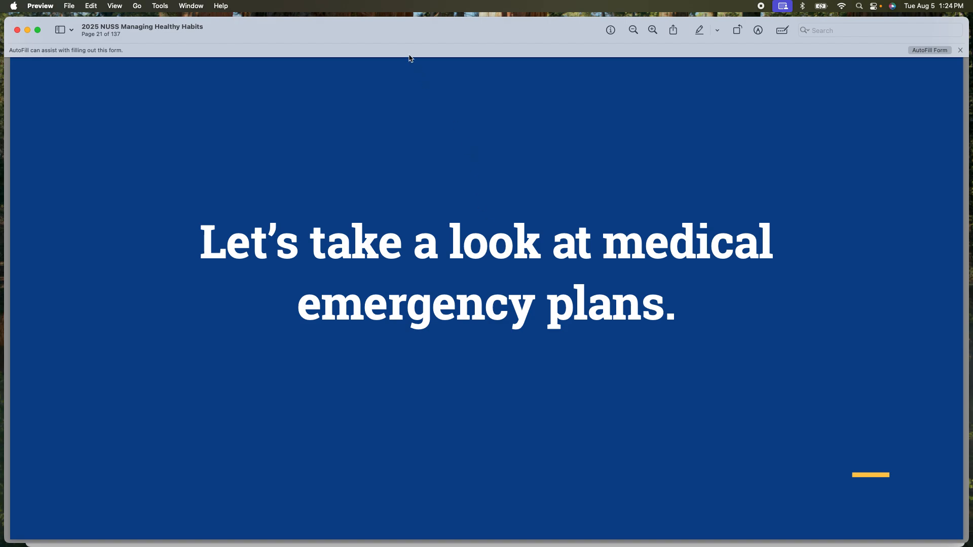
pyautogui.doubleClick(409, 23)
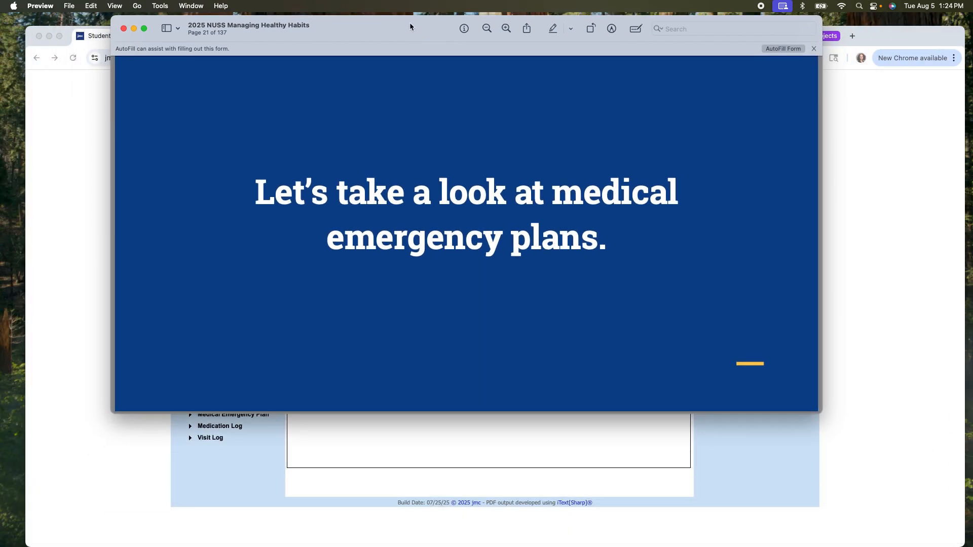
pyautogui.click(80, 127)
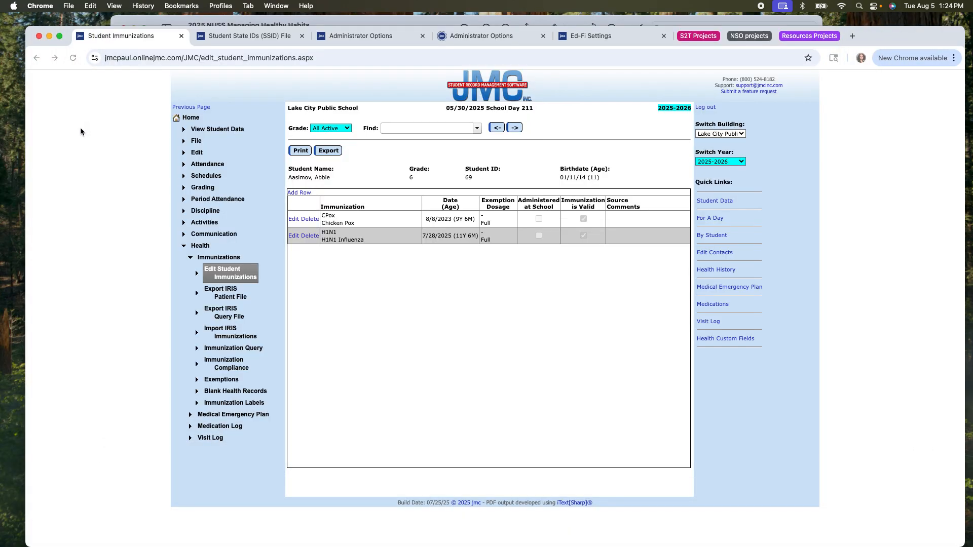
pyautogui.click(60, 36)
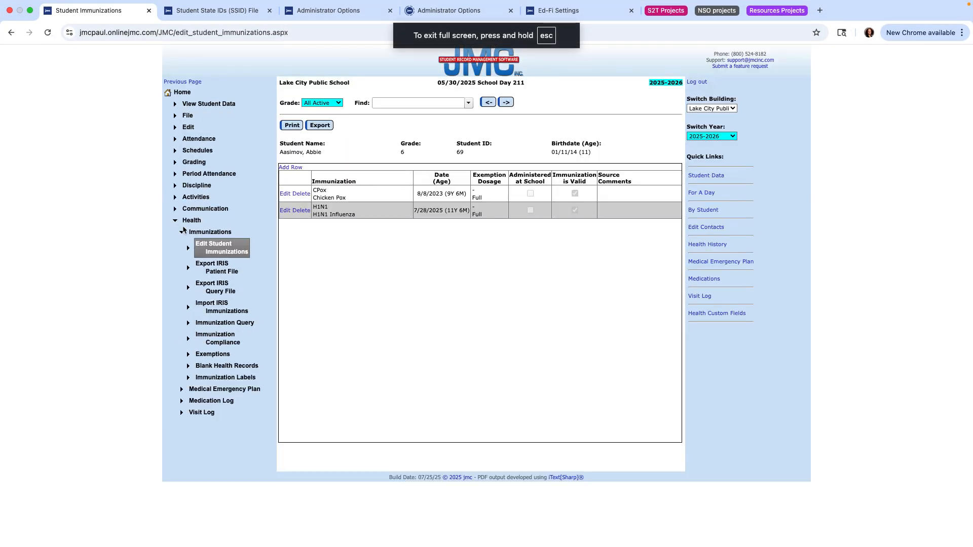
# - Open Edit Student Medical Emergency Plan under Health > Medical Emergency Plan
pyautogui.click(182, 231)
pyautogui.click(193, 233)
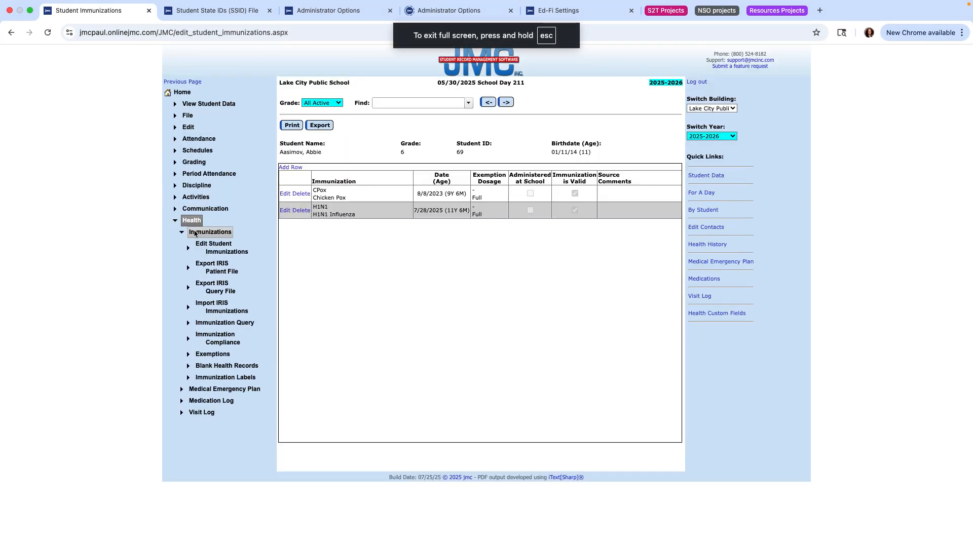
pyautogui.click(195, 233)
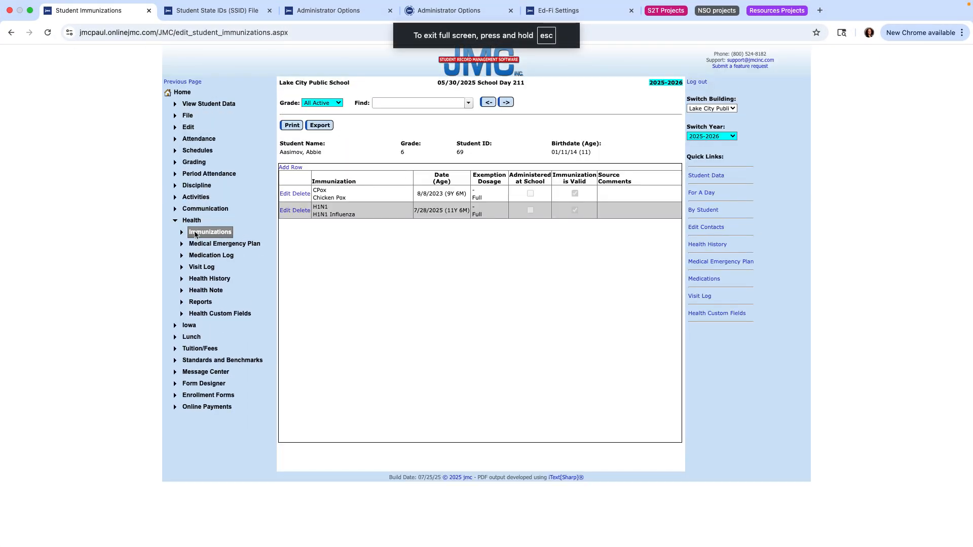
pyautogui.click(226, 246)
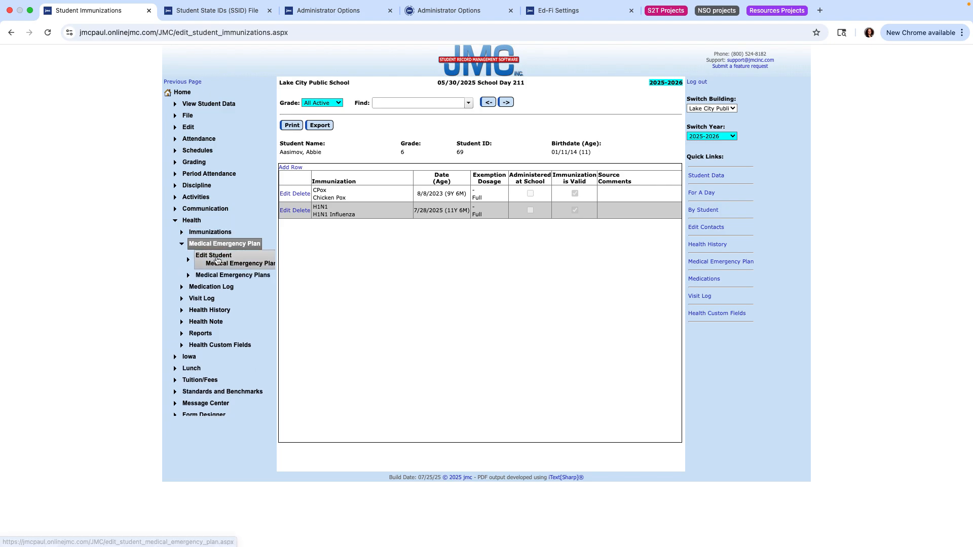
pyautogui.click(216, 259)
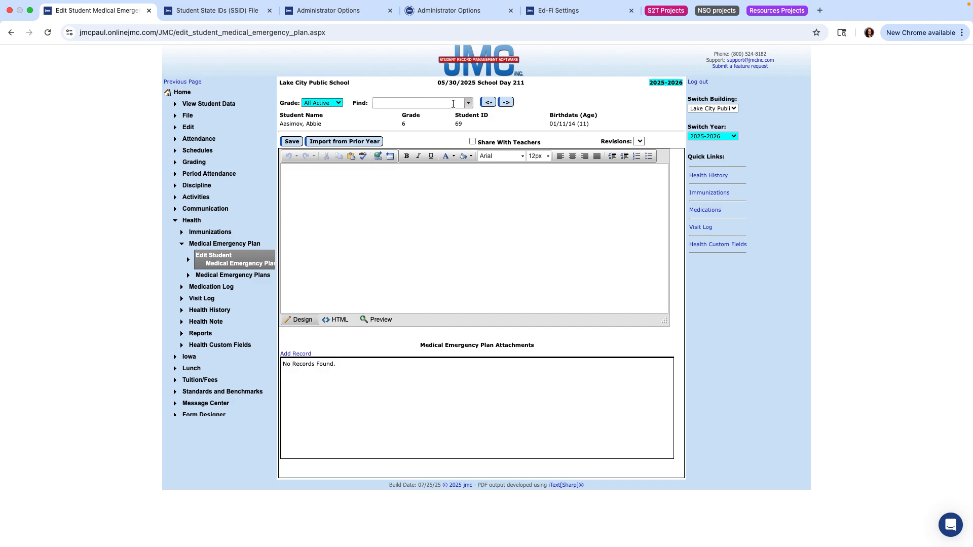
# - Find no prior-year plan to import, then write that the student has a bee sting allergy
pyautogui.click(328, 145)
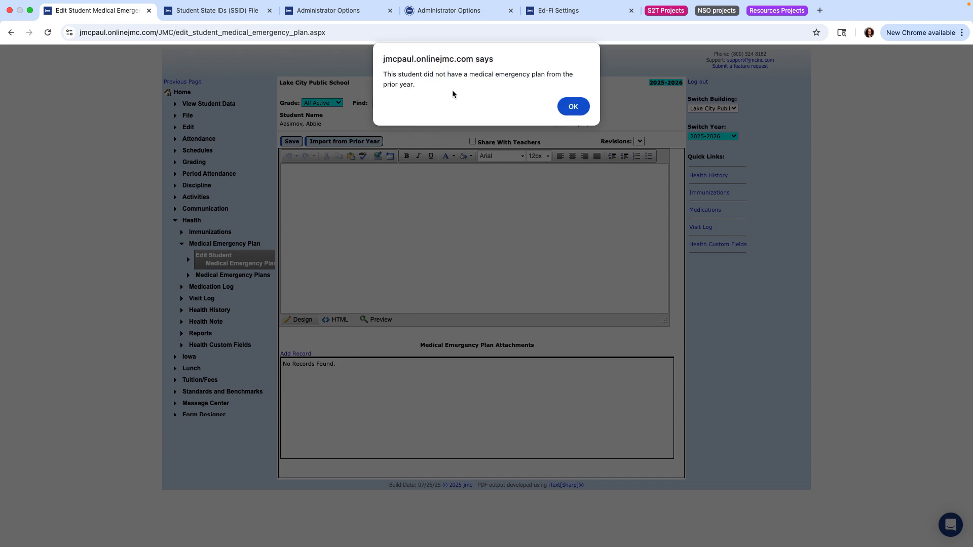
pyautogui.click(572, 106)
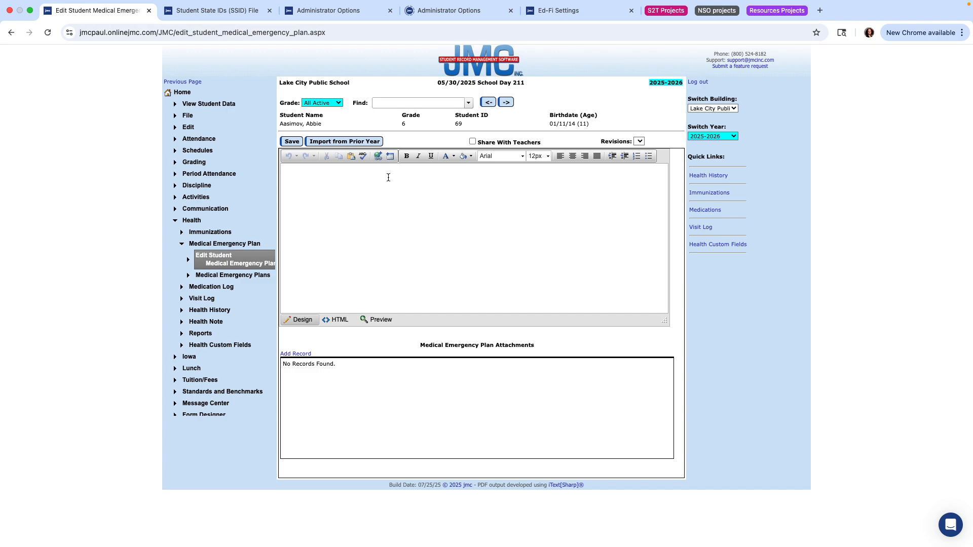
pyautogui.write('Abbie has a bee sting allergy')
# - Make the words 'sting allergy' bold in the emergency plan text
pyautogui.moveTo(326, 168); pyautogui.dragTo(362, 168)
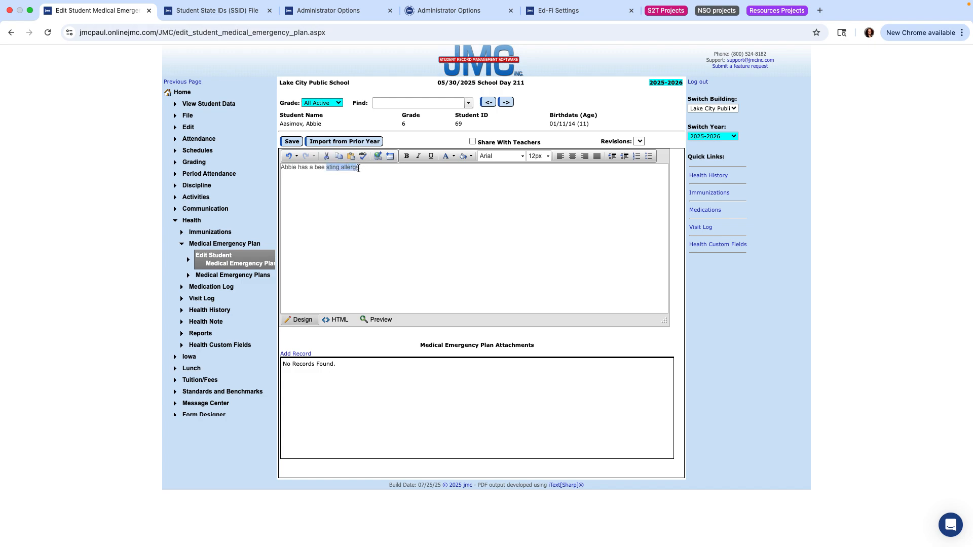
pyautogui.click(406, 156)
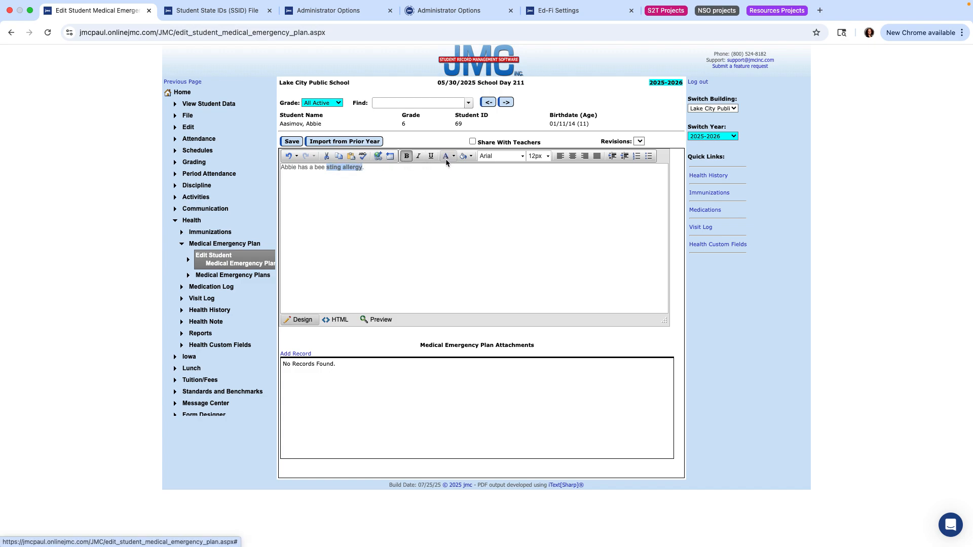
pyautogui.click(383, 167)
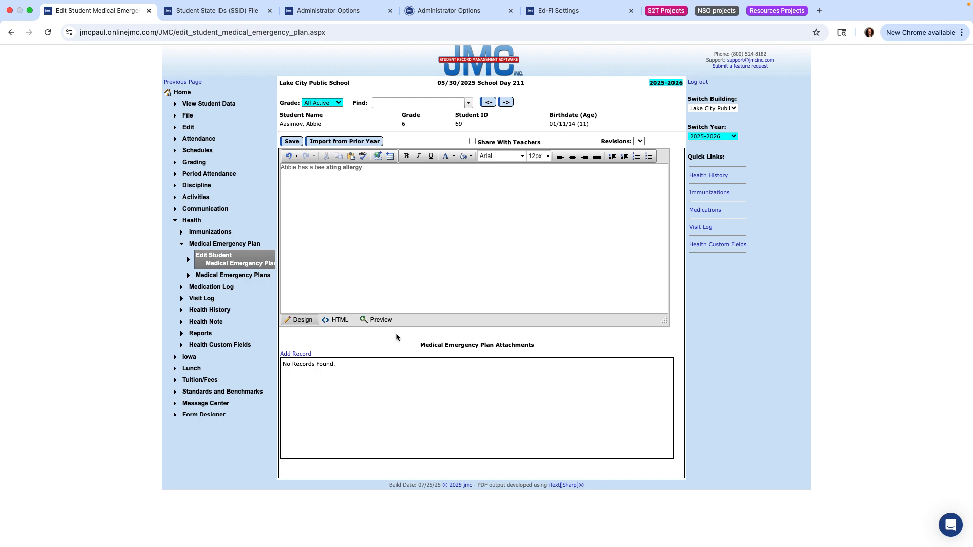
# - Share the emergency plan with teachers, save it, and bring the Preview slide deck forward
pyautogui.click(473, 142)
pyautogui.click(295, 142)
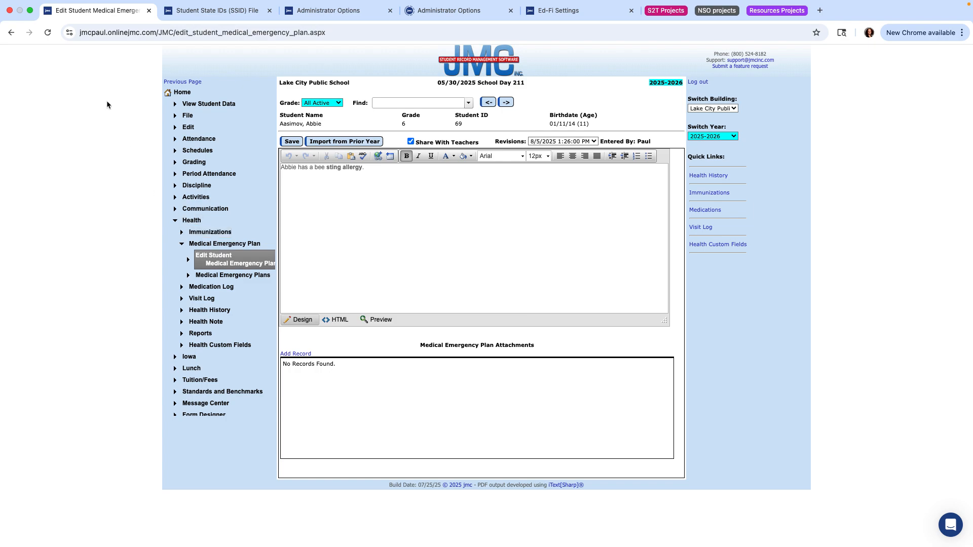
pyautogui.click(30, 10)
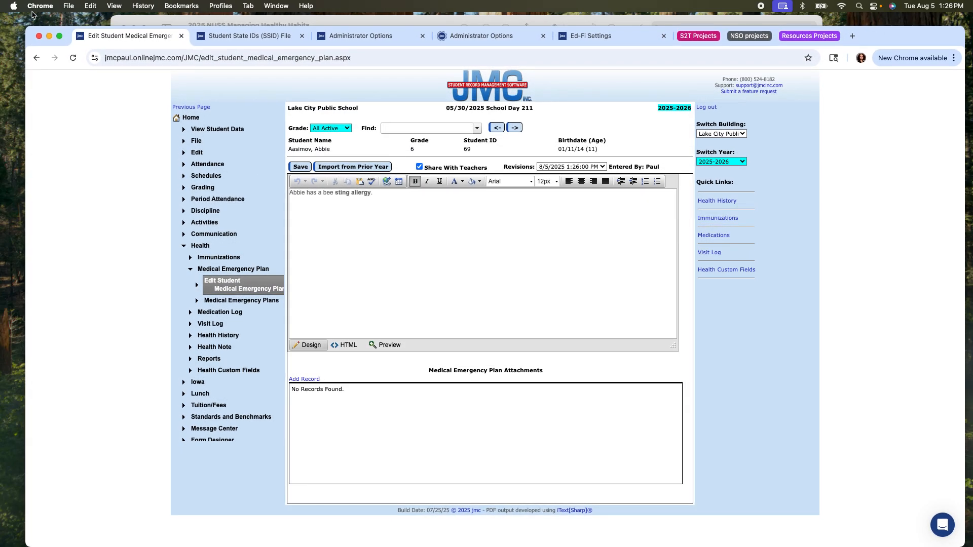
pyautogui.click(124, 20)
# - Show the deck full screen and advance to the 'Add a medication to a student's medication log' slide
pyautogui.click(144, 28)
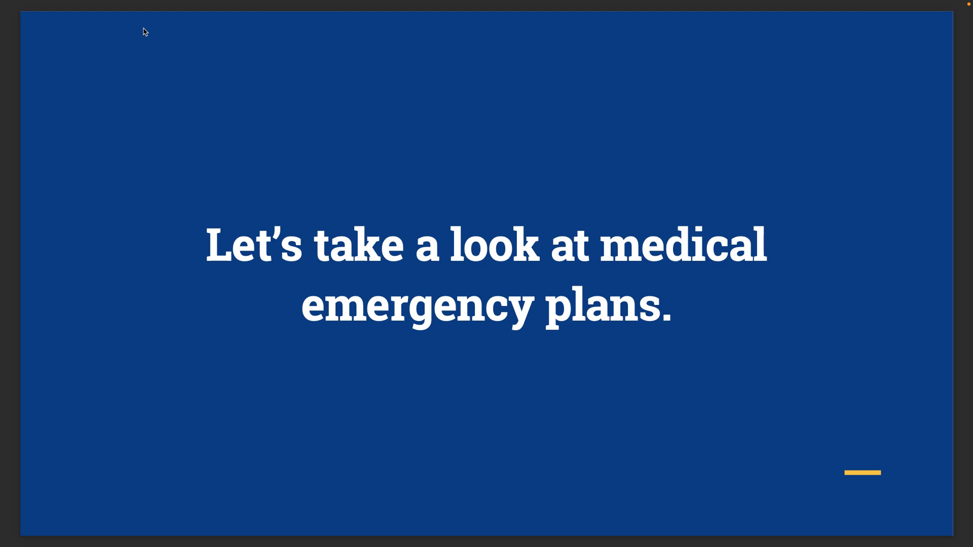
pyautogui.press('Right')
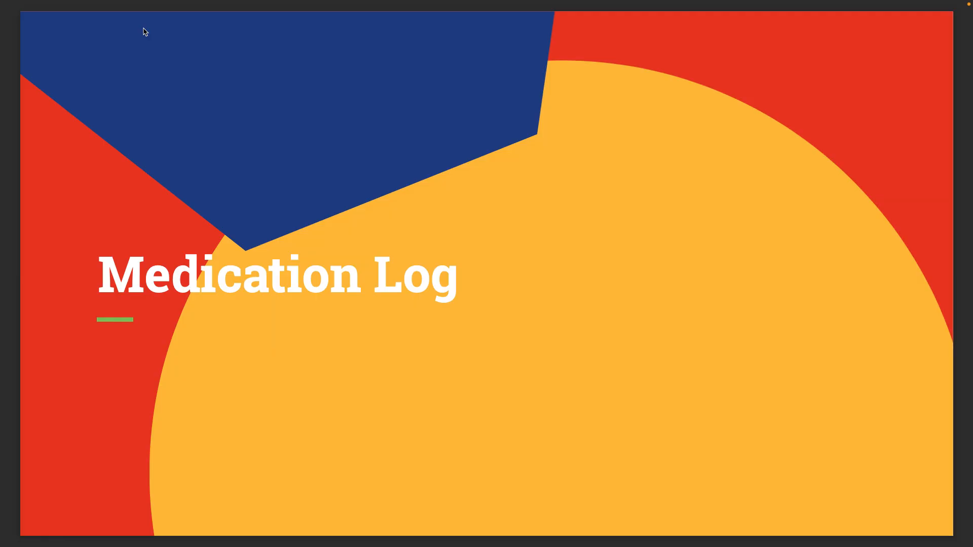
pyautogui.press('Right')
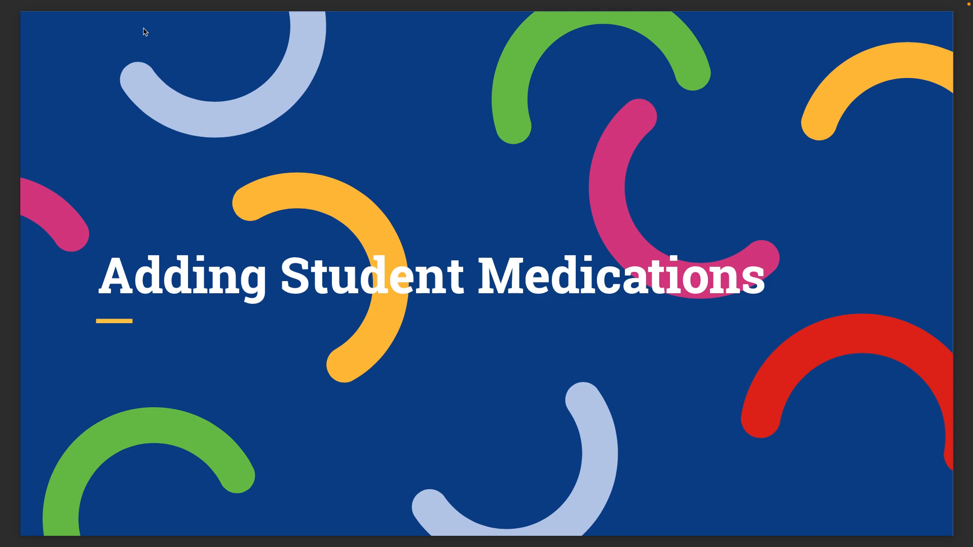
pyautogui.press('Right')
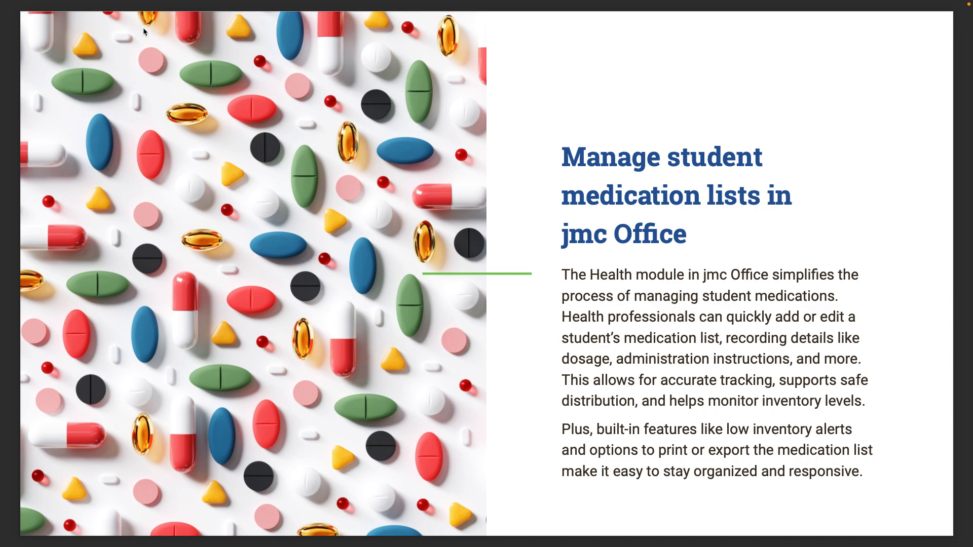
pyautogui.press('Right')
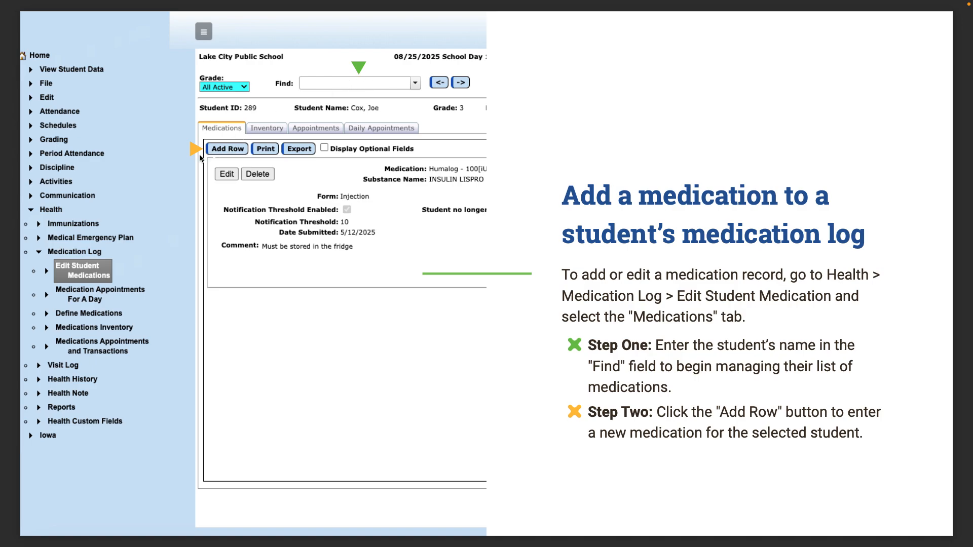
# - Advance past the Helpful Tip and editing slides to page 32, 'Let's take a look at adding student medications.'
pyautogui.press('Right')
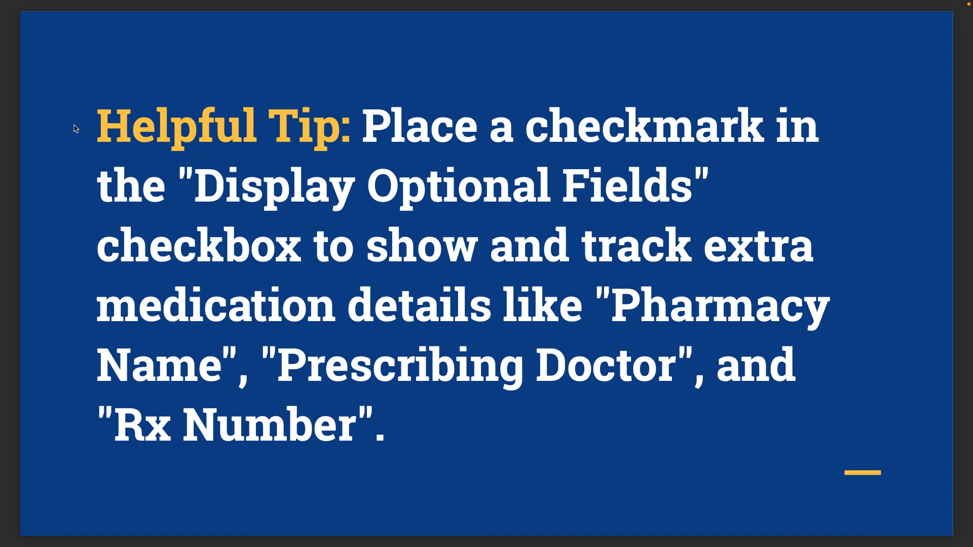
pyautogui.press('Right')
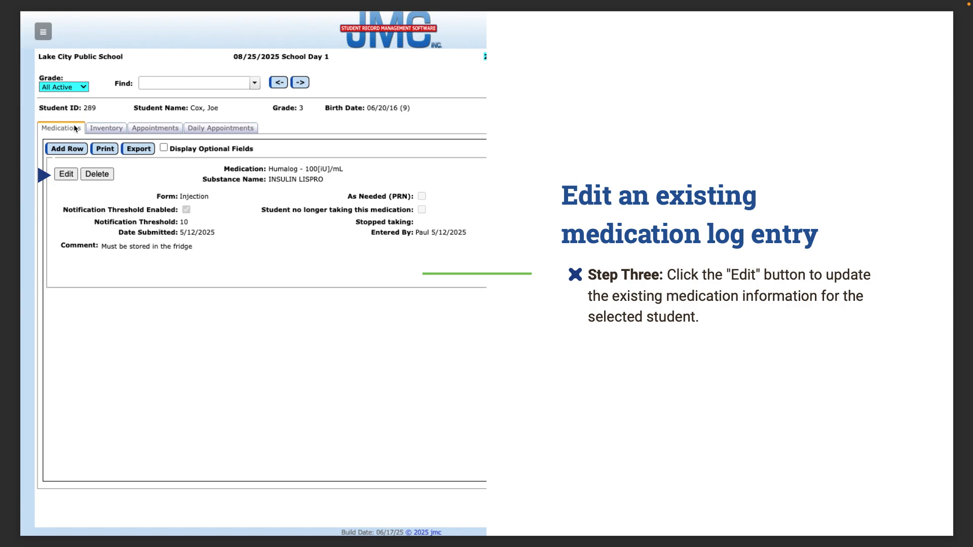
pyautogui.press('Right')
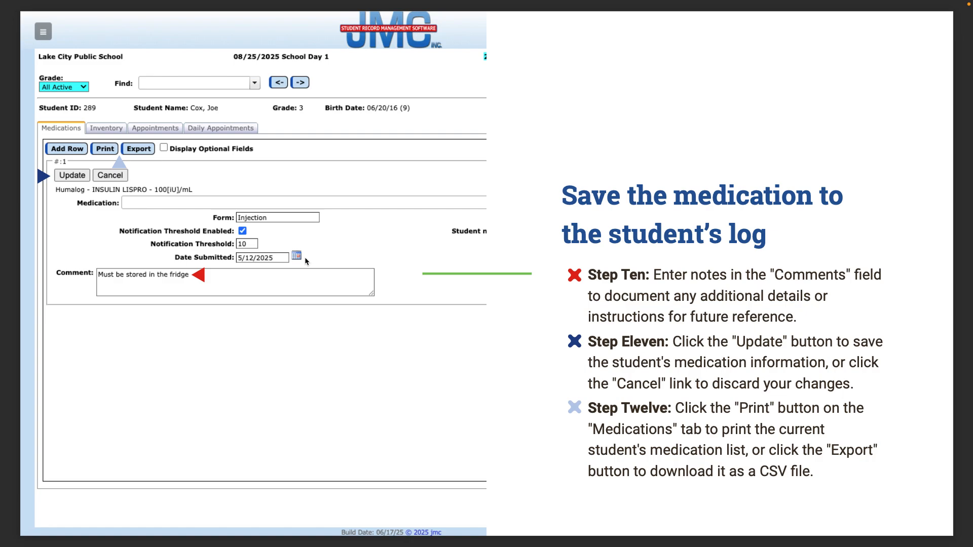
pyautogui.press('Right')
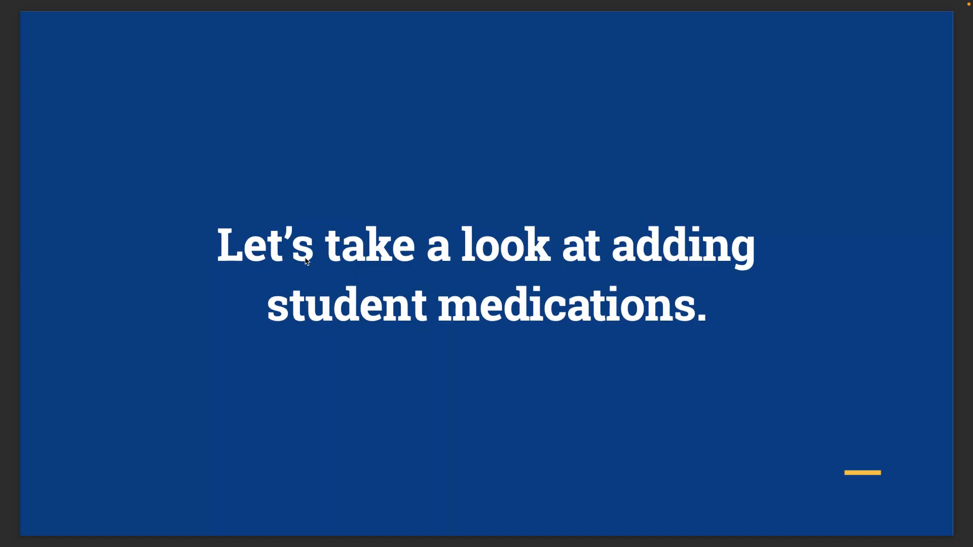
# - Leave the full-screen slides and bring jmc Office forward, filling the screen
pyautogui.moveTo(88, 3)
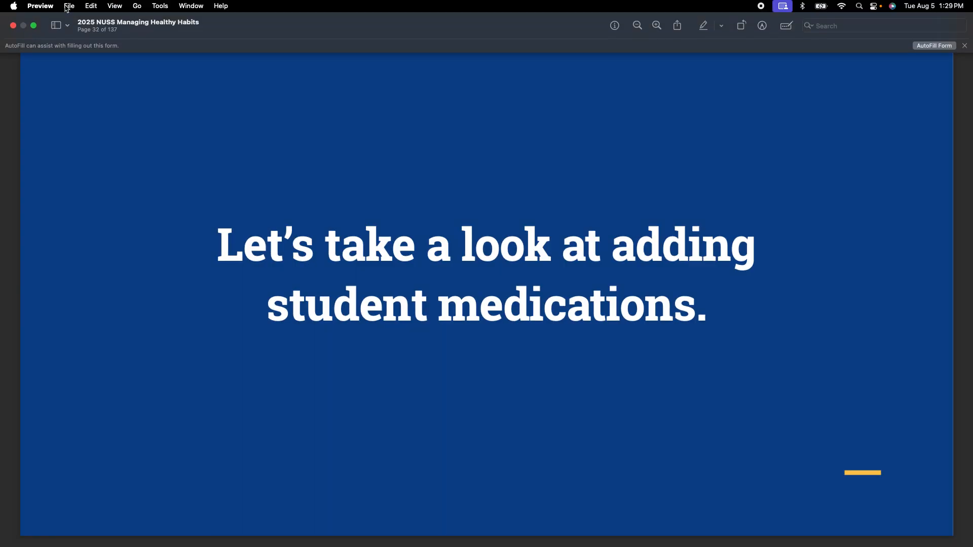
pyautogui.click(35, 27)
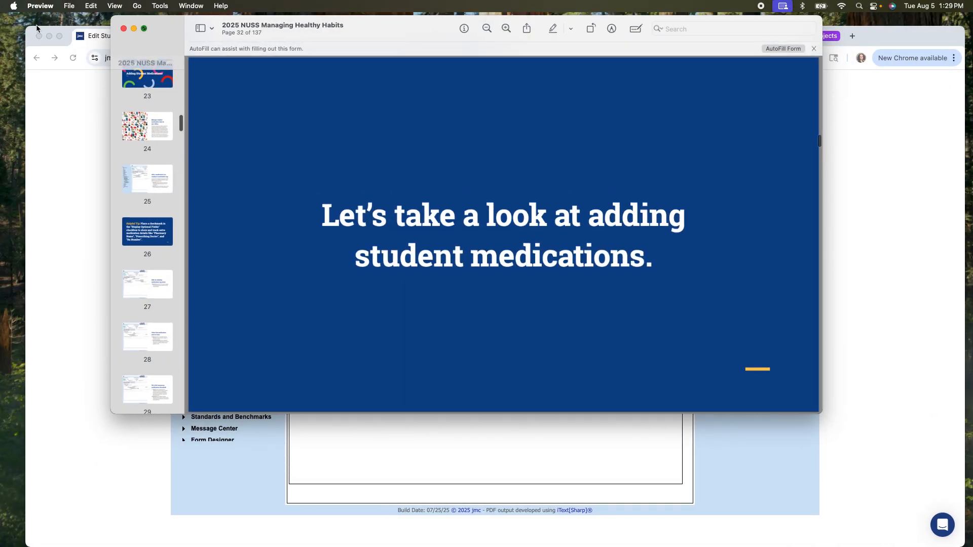
pyautogui.click(38, 104)
pyautogui.click(59, 35)
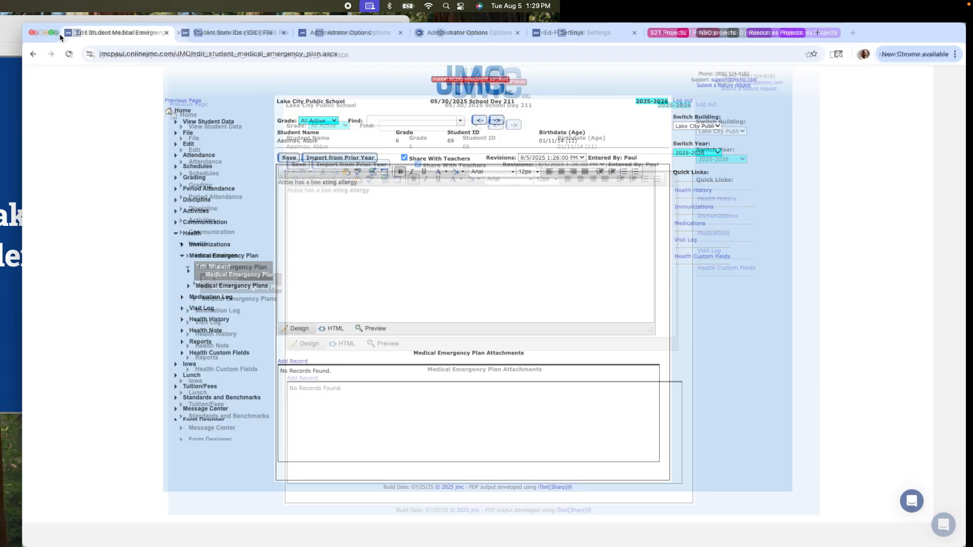
# - From the Home page, open Edit Student Medications under Health > Medication Log
pyautogui.click(187, 95)
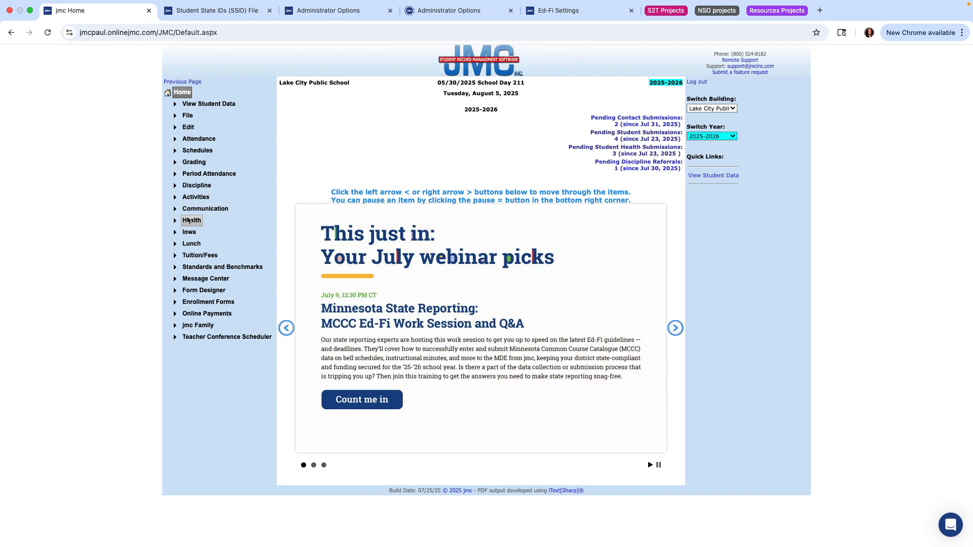
pyautogui.click(189, 222)
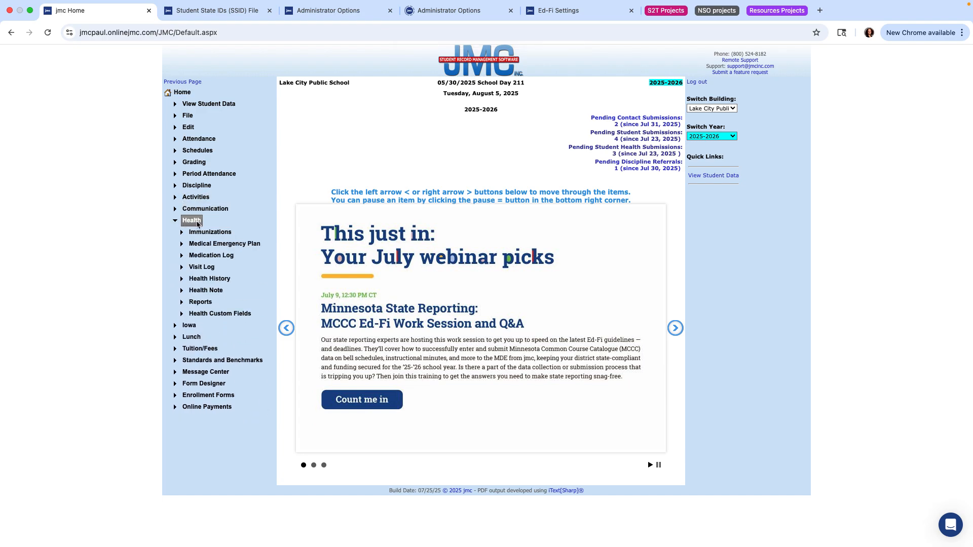
pyautogui.click(198, 257)
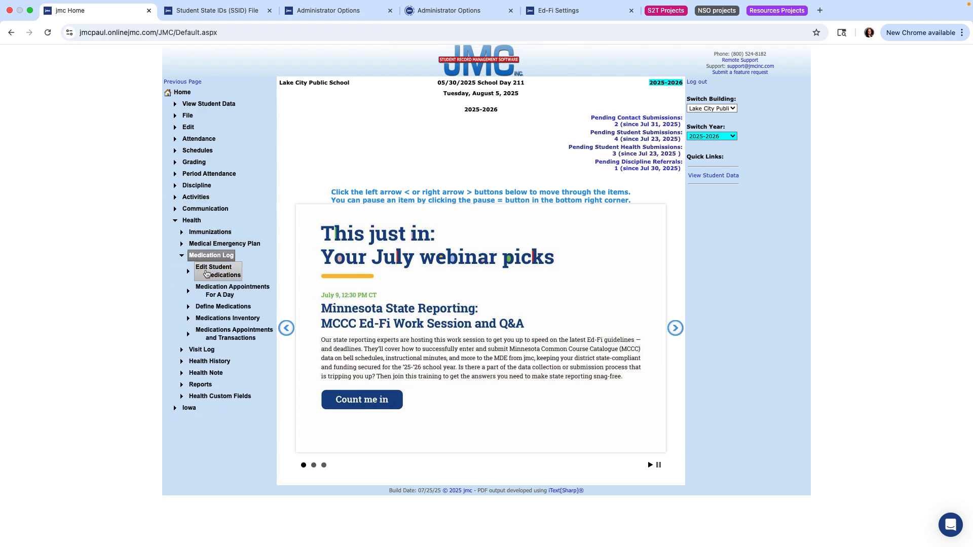
pyautogui.click(206, 273)
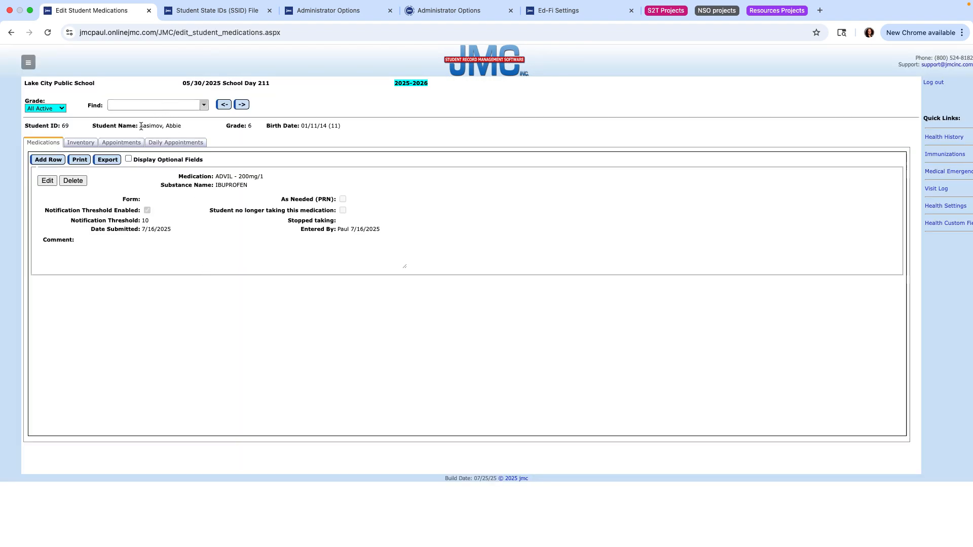
# - Add a medication row and choose Albuterol - ALBUTEROL SULFATE - 2mg/1 by searching 'albuter'
pyautogui.click(47, 160)
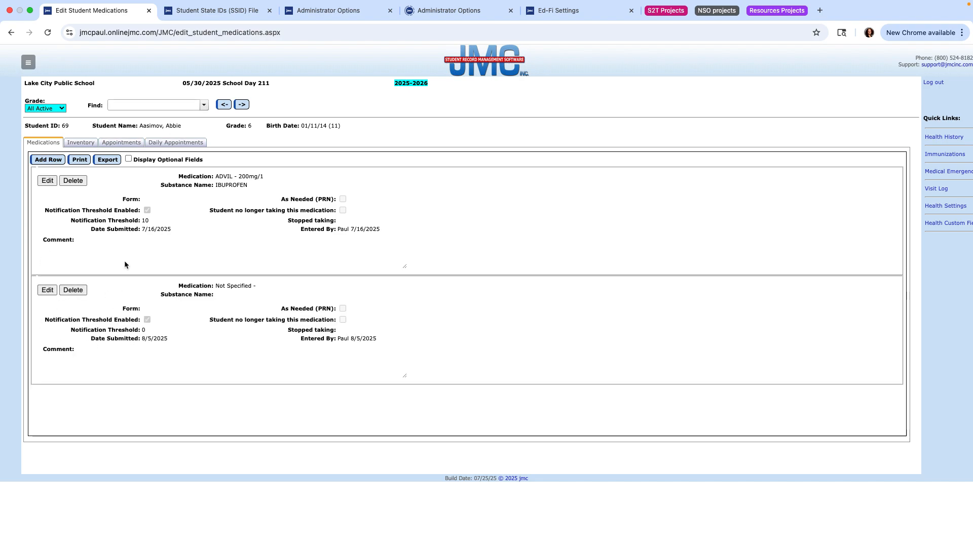
pyautogui.click(47, 290)
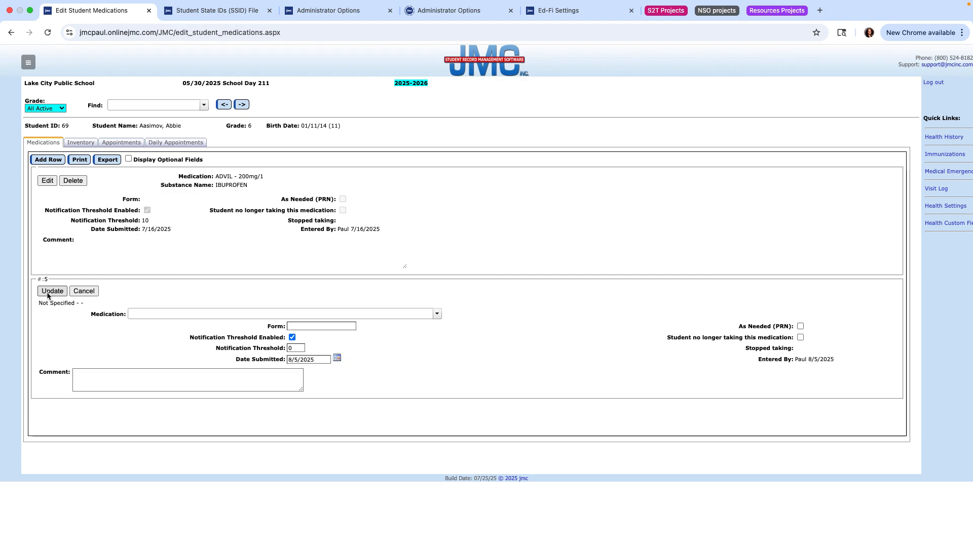
pyautogui.click(170, 313)
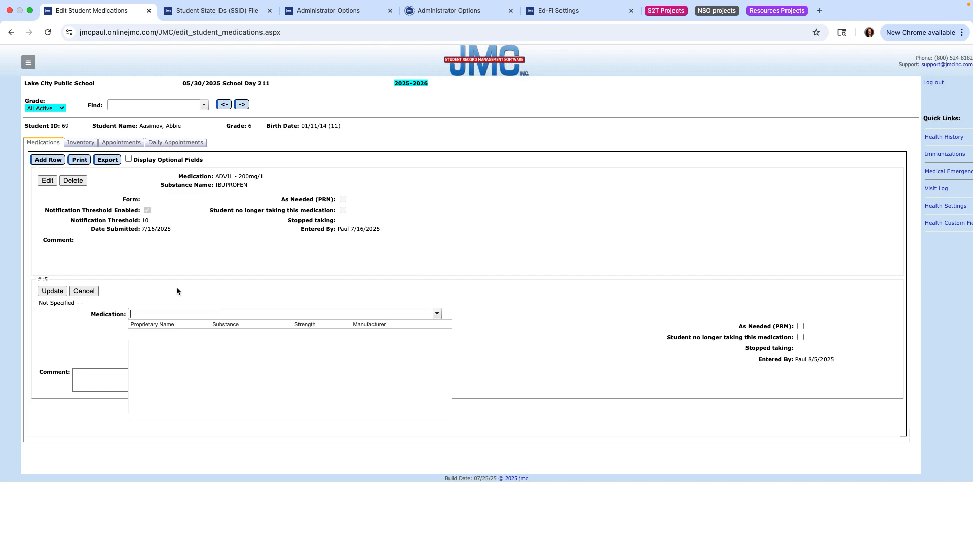
pyautogui.write('alb')
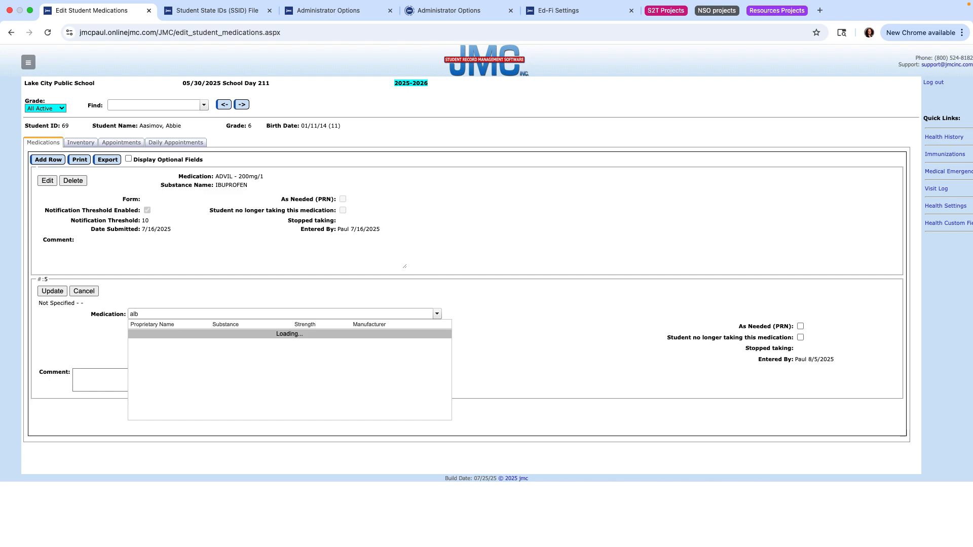
pyautogui.write('uter')
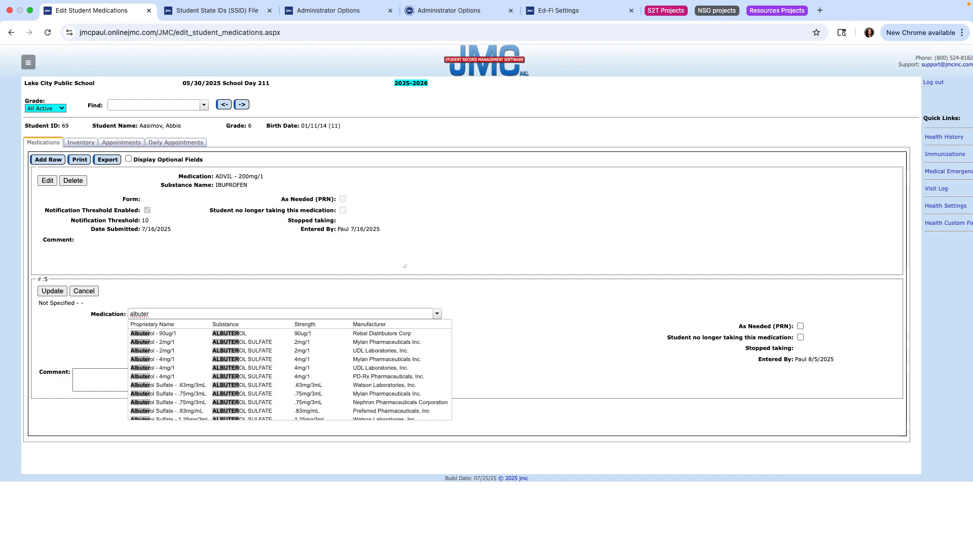
pyautogui.click(217, 346)
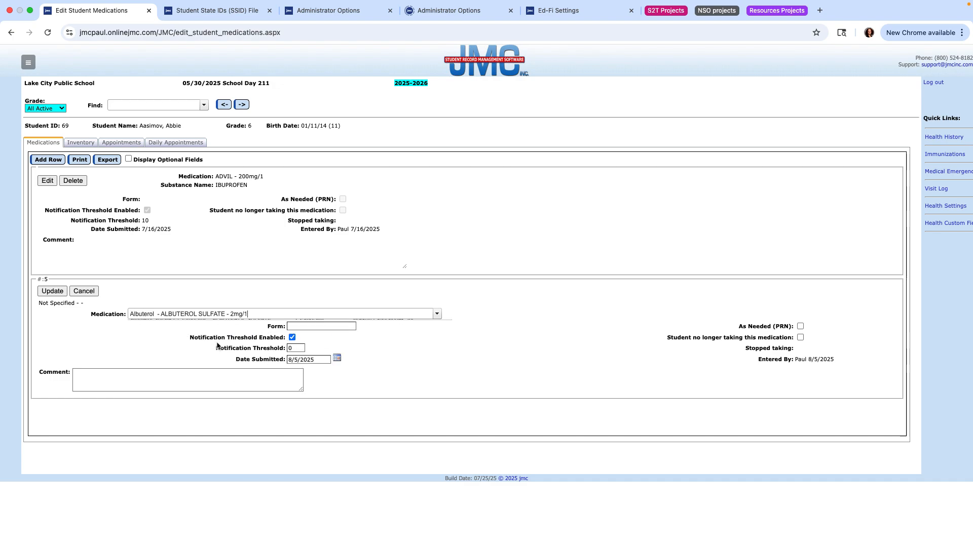
# - Save the Albuterol entry with form 'inhaler', threshold 10, and comment 'This medication should be taken daily before phy ed'
pyautogui.click(302, 326)
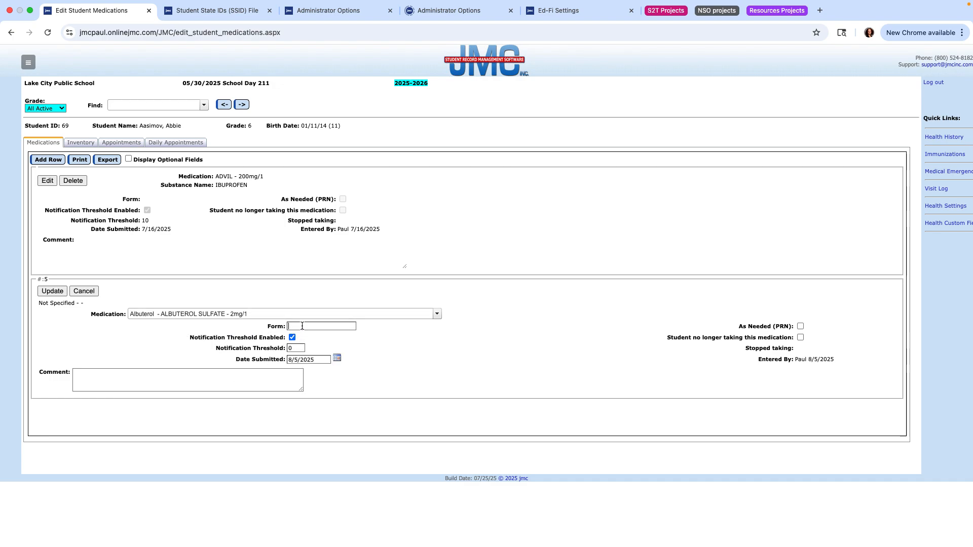
pyautogui.write('inhaler')
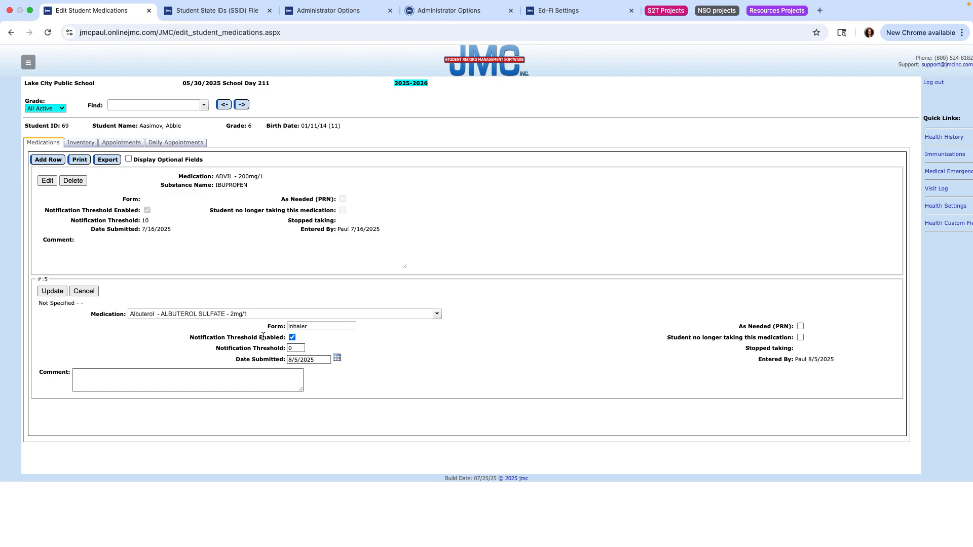
pyautogui.moveTo(298, 348); pyautogui.dragTo(283, 349)
pyautogui.write('10')
pyautogui.write('This medication ')
pyautogui.write('should be tak')
pyautogui.write('en daily')
pyautogui.write(' before')
pyautogui.write(' phy ed.')
pyautogui.click(52, 292)
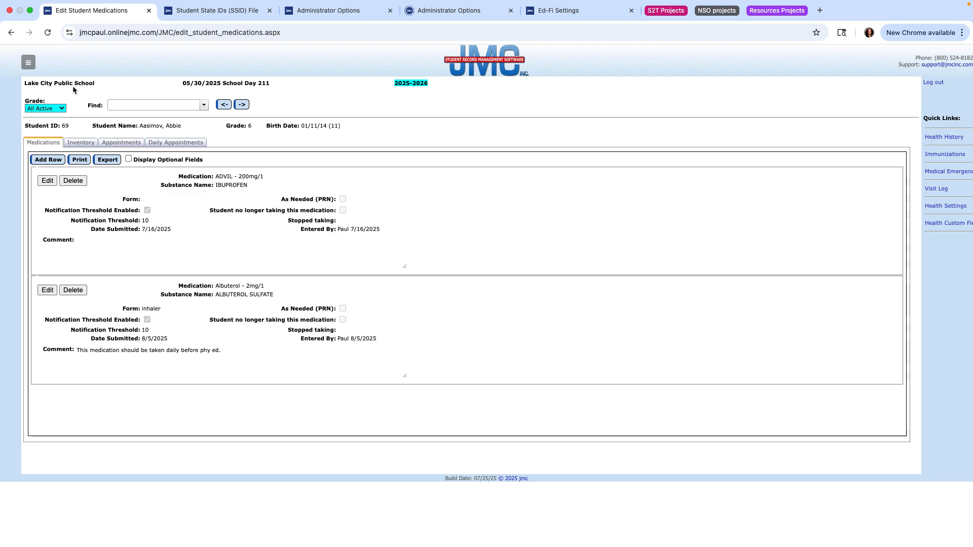
pyautogui.click(31, 11)
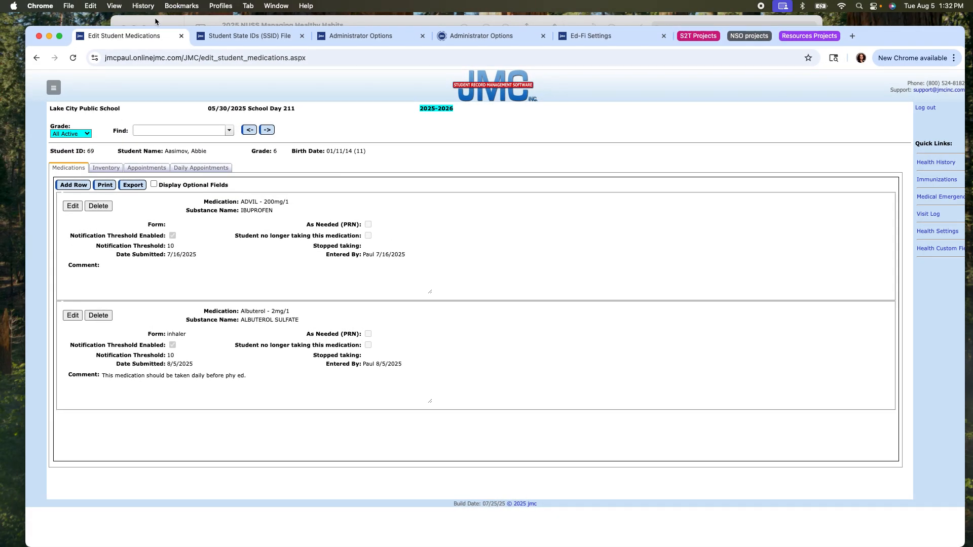
# - Show the slide deck full screen, page through the Defining Medications slides to page 37, then exit full screen
pyautogui.click(152, 21)
pyautogui.click(143, 28)
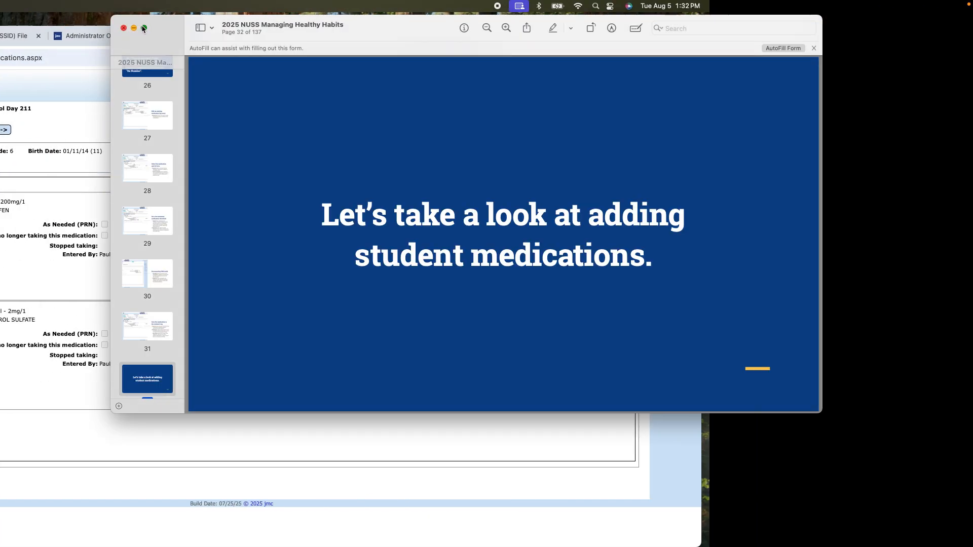
pyautogui.press('Down')
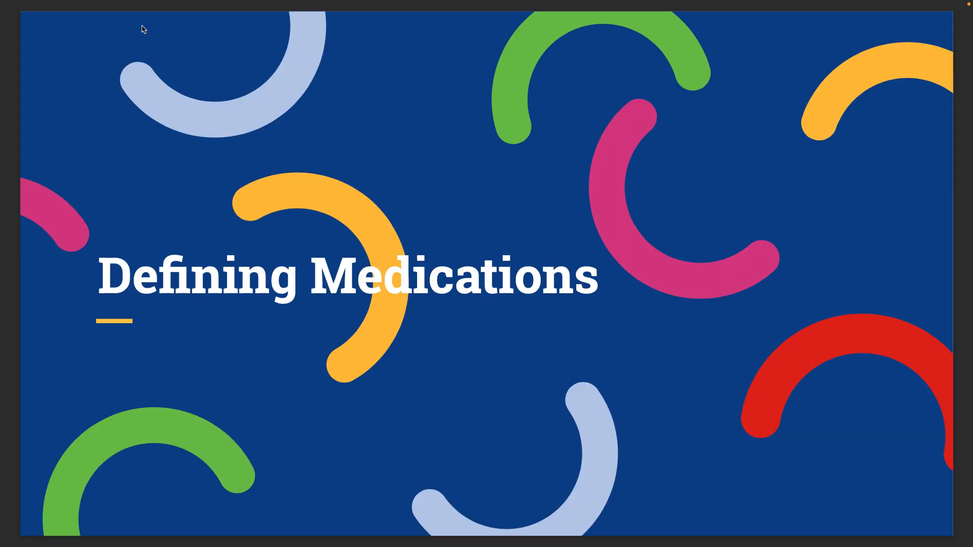
pyautogui.press('Down')
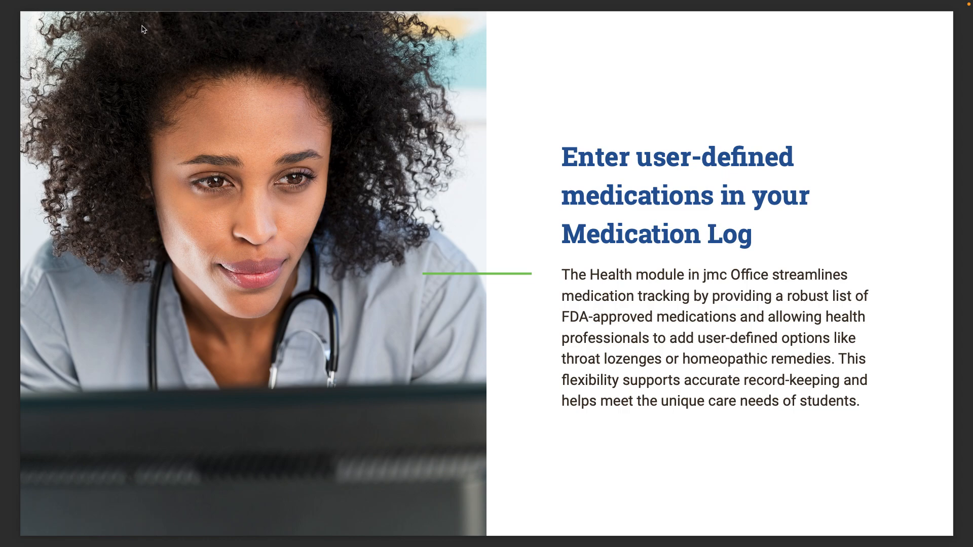
pyautogui.press('Right')
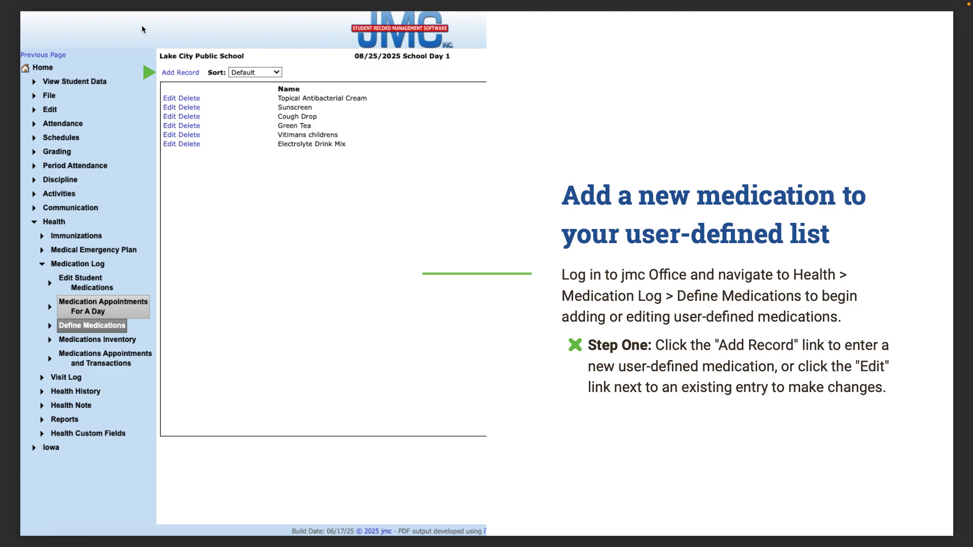
pyautogui.press('Right')
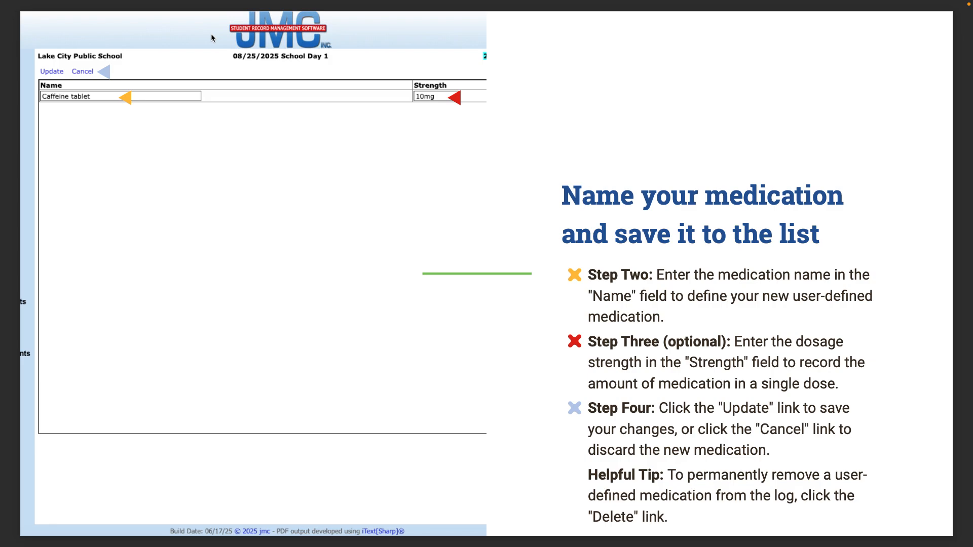
pyautogui.press('Right')
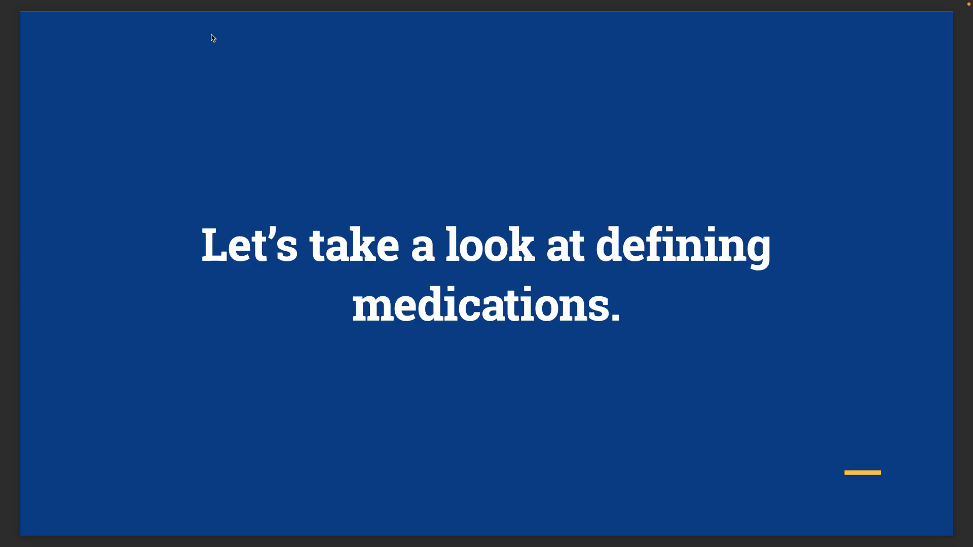
pyautogui.moveTo(96, 2)
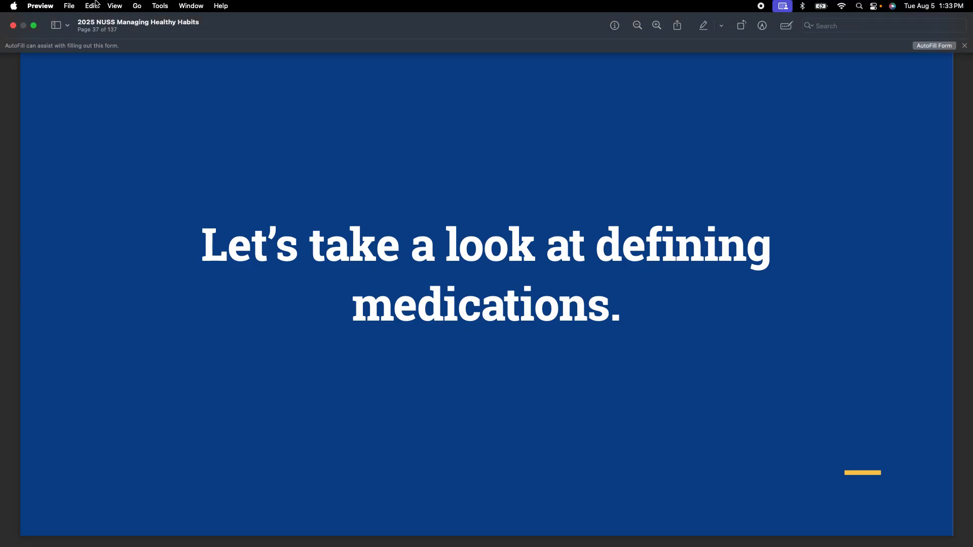
pyautogui.click(34, 25)
# - In full-screen jmc Office, go Home and open Health > Medication Log > Define Medications
pyautogui.click(47, 56)
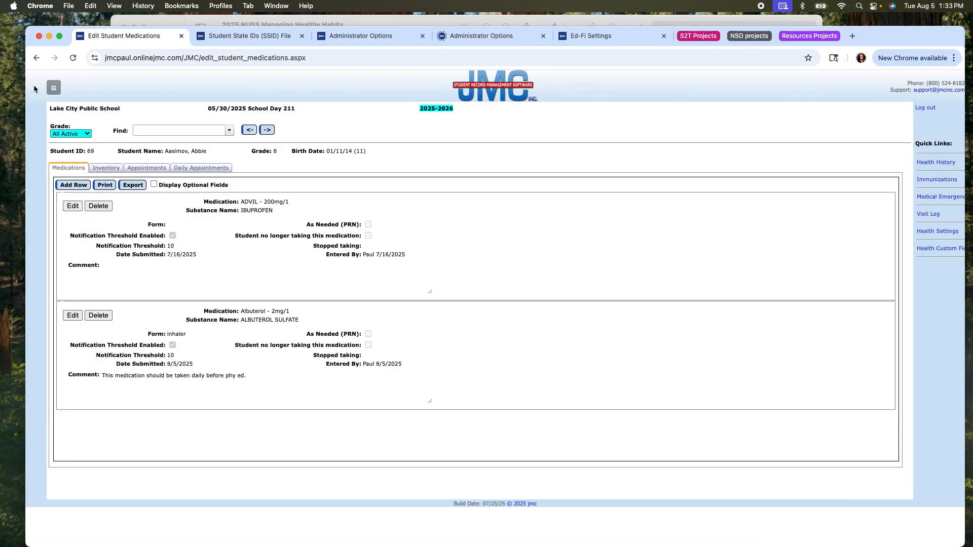
pyautogui.click(59, 36)
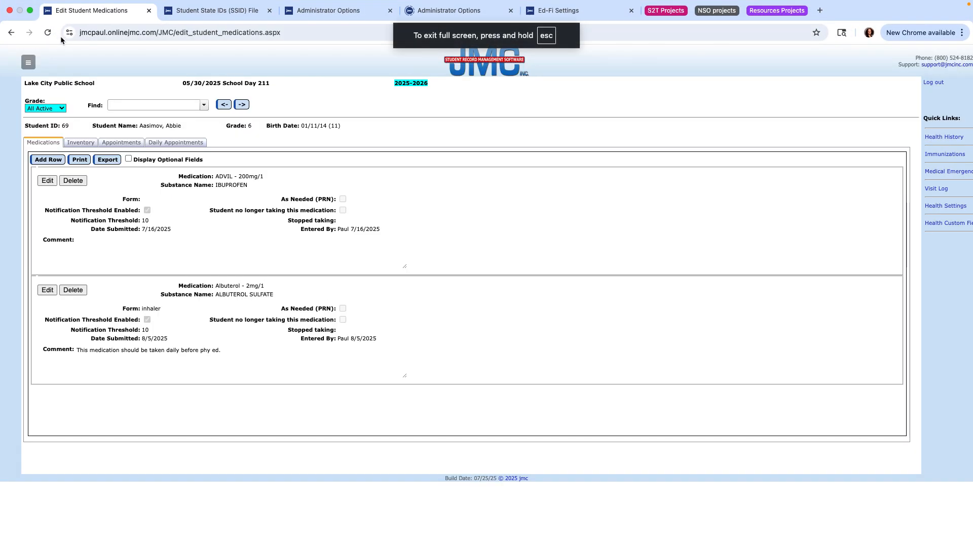
pyautogui.click(31, 63)
pyautogui.click(22, 80)
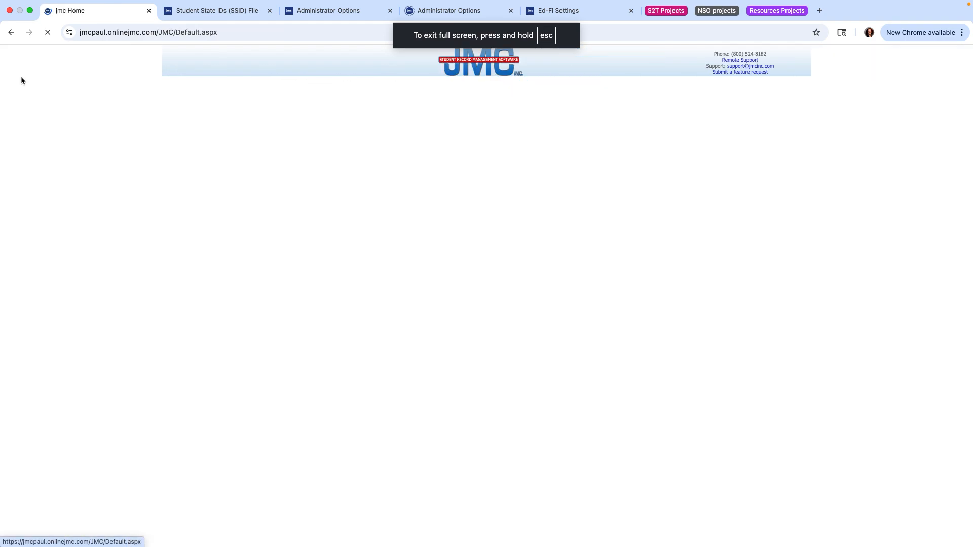
pyautogui.click(192, 220)
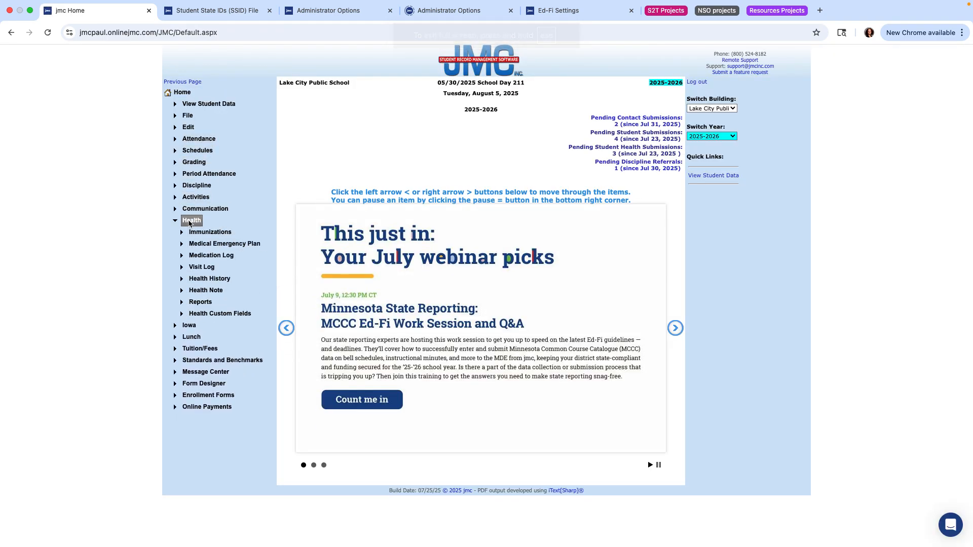
pyautogui.click(199, 255)
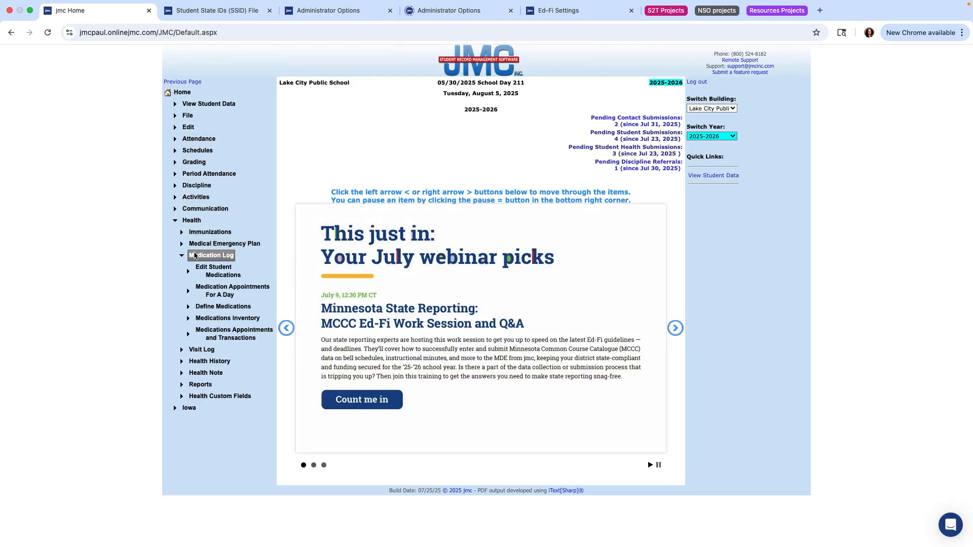
pyautogui.click(220, 310)
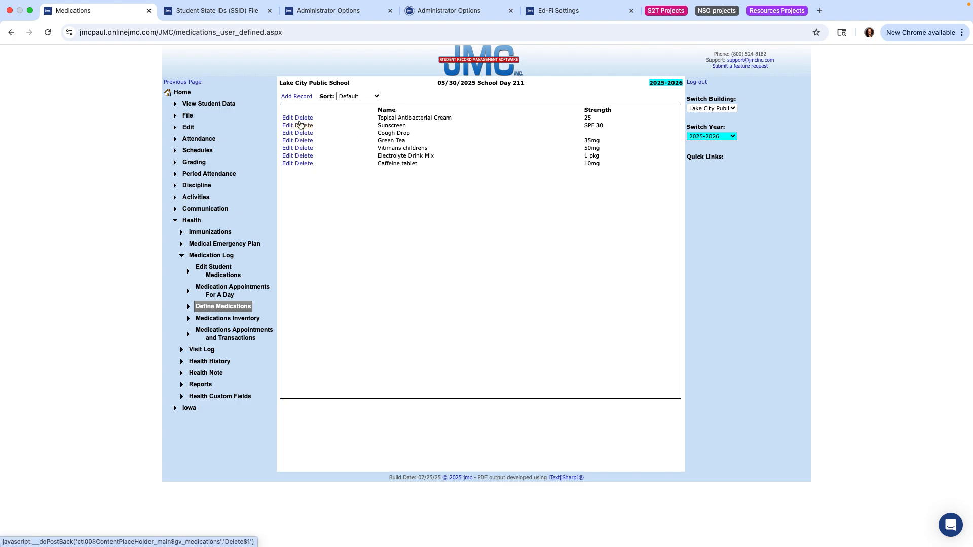
# - Add a defined medication named 'Chap stick' with no strength and save it
pyautogui.click(298, 96)
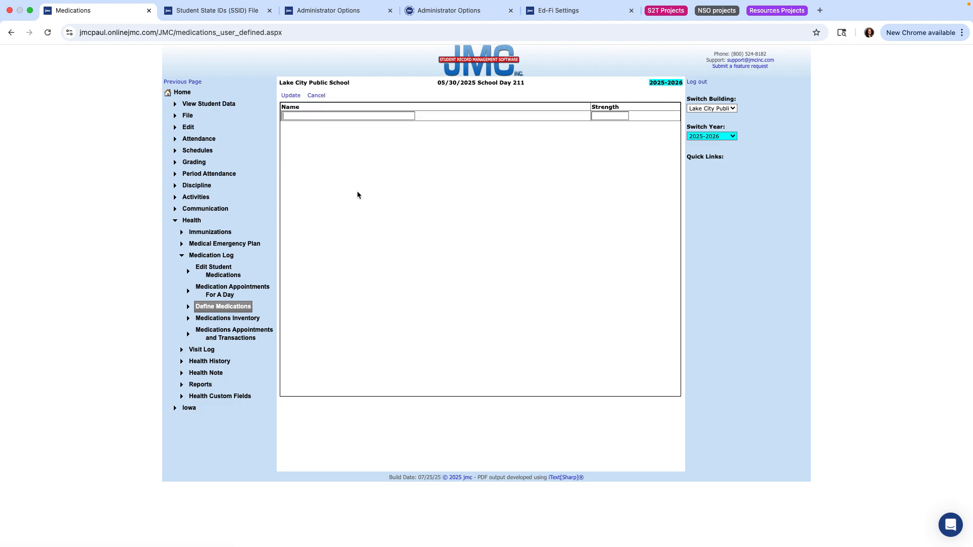
pyautogui.write('Chap stick')
pyautogui.click(291, 96)
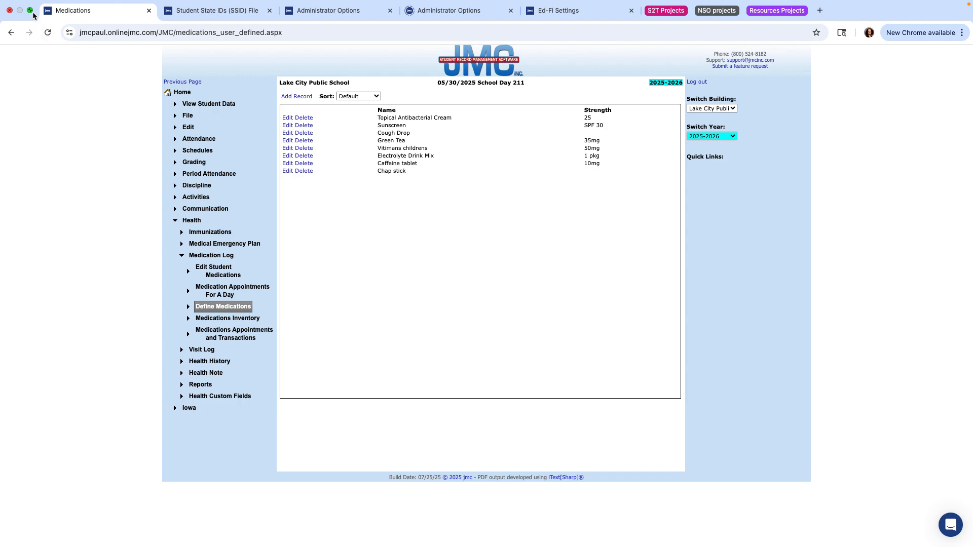
pyautogui.moveTo(32, 9)
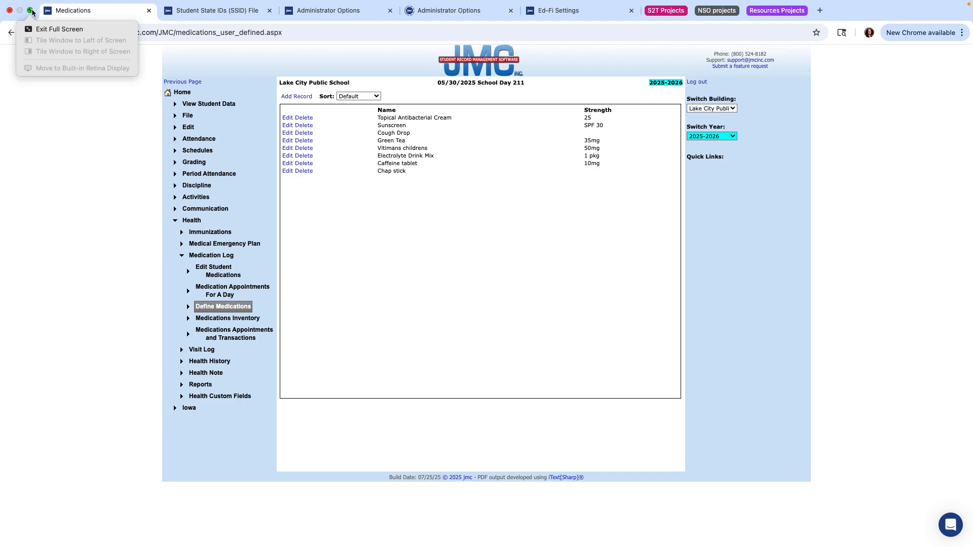
# - Show the slide deck full screen and advance three slides to 'Find the student's medication log'
pyautogui.click(32, 8)
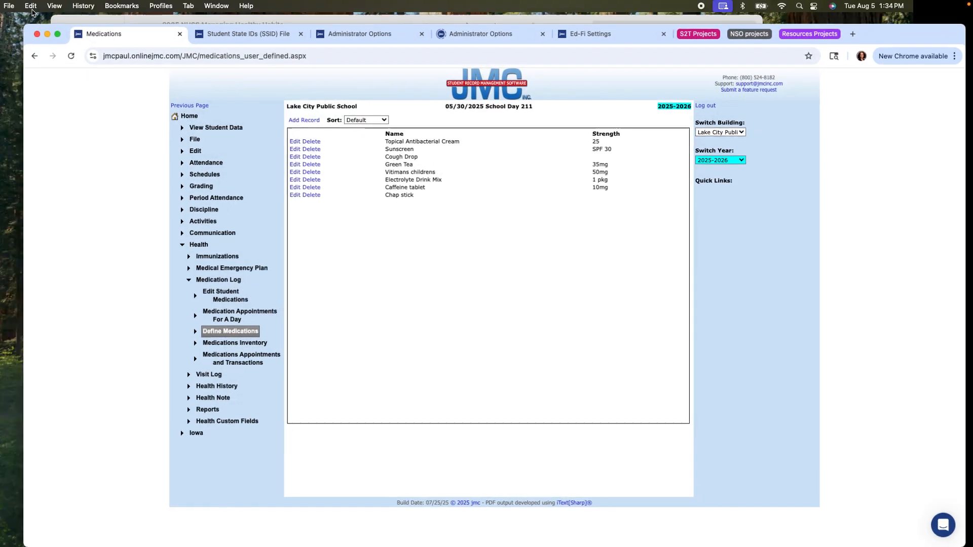
pyautogui.click(164, 20)
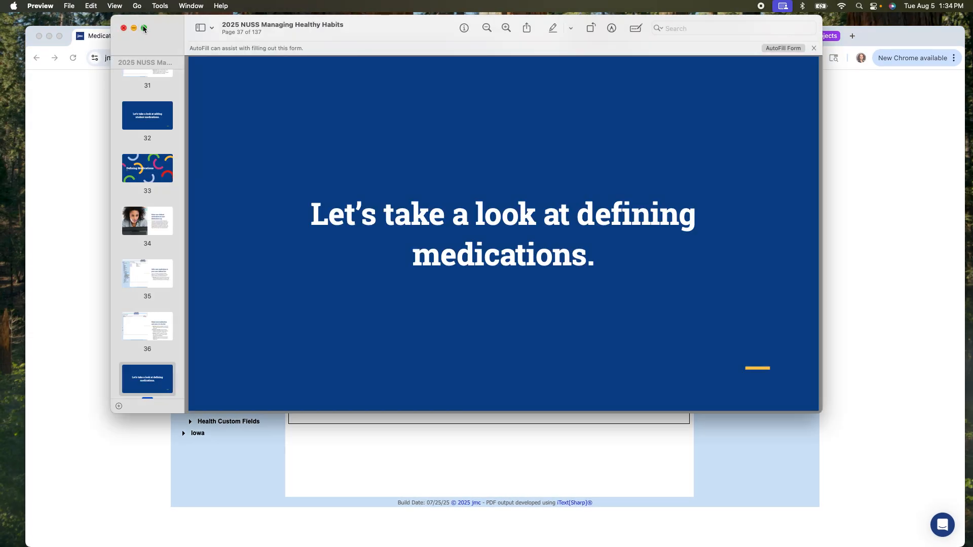
pyautogui.click(144, 28)
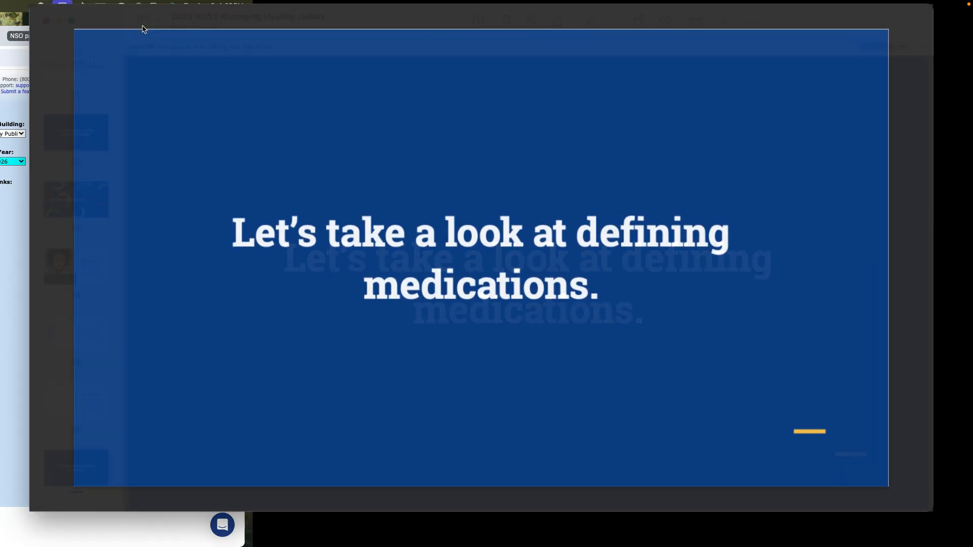
pyautogui.press('Right')
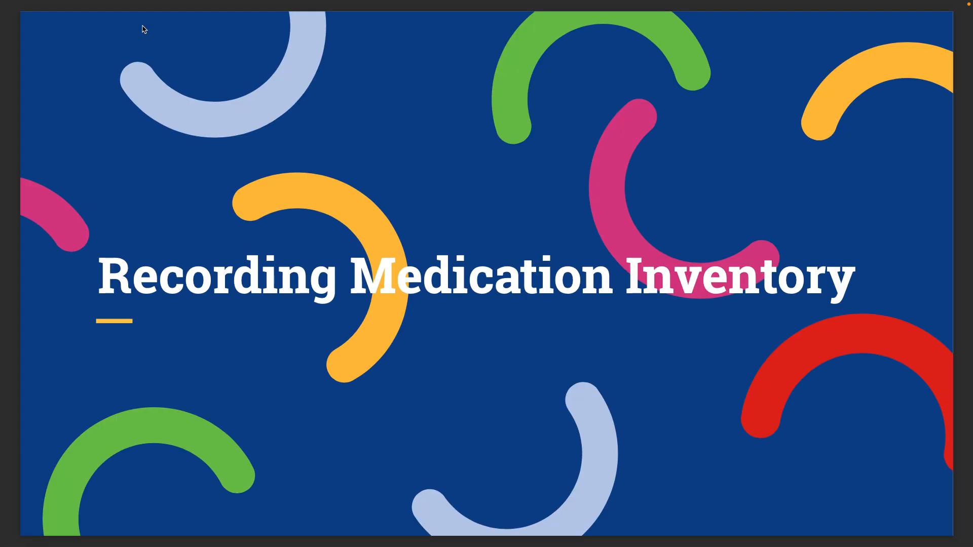
pyautogui.press('Right')
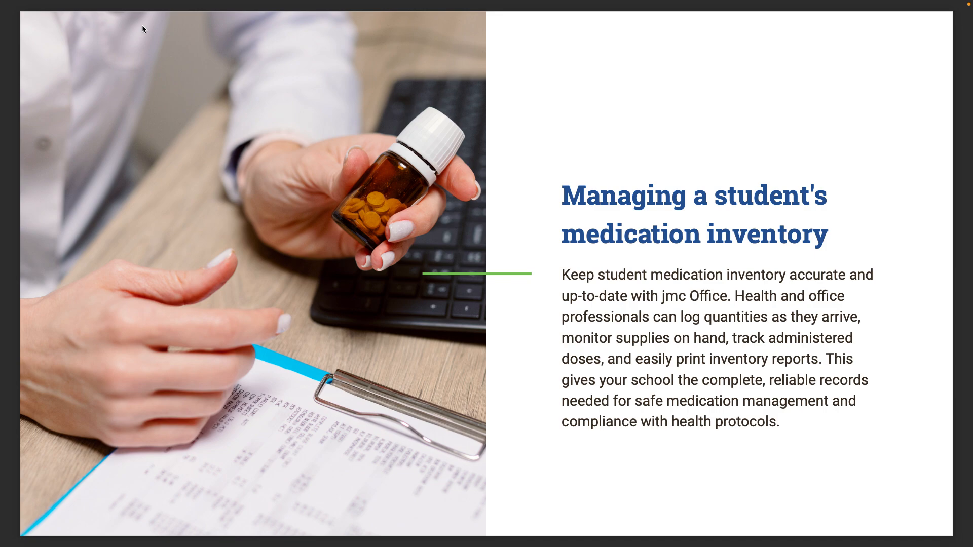
pyautogui.press('Right')
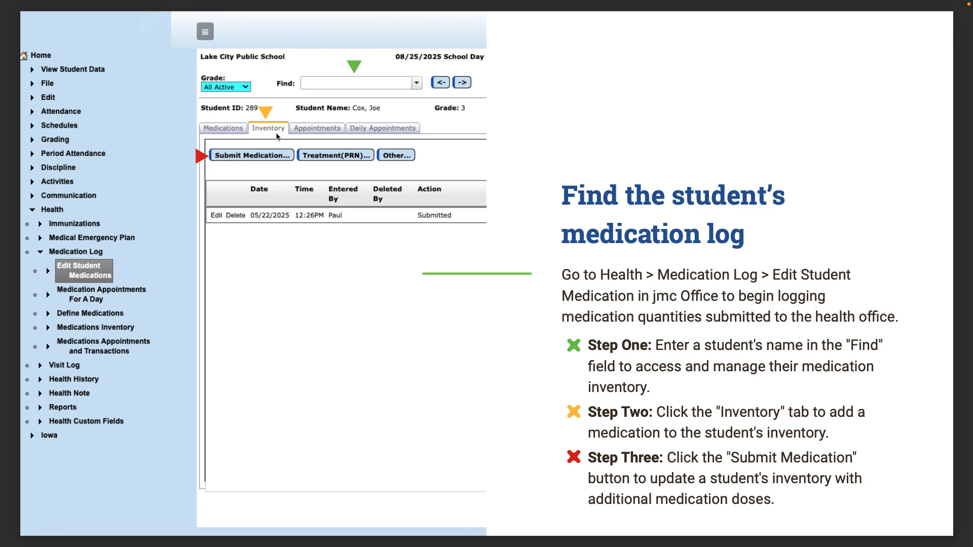
# - Advance the deck one slide to the Helpful Tip on correcting or removing inventory records
pyautogui.press('Right')
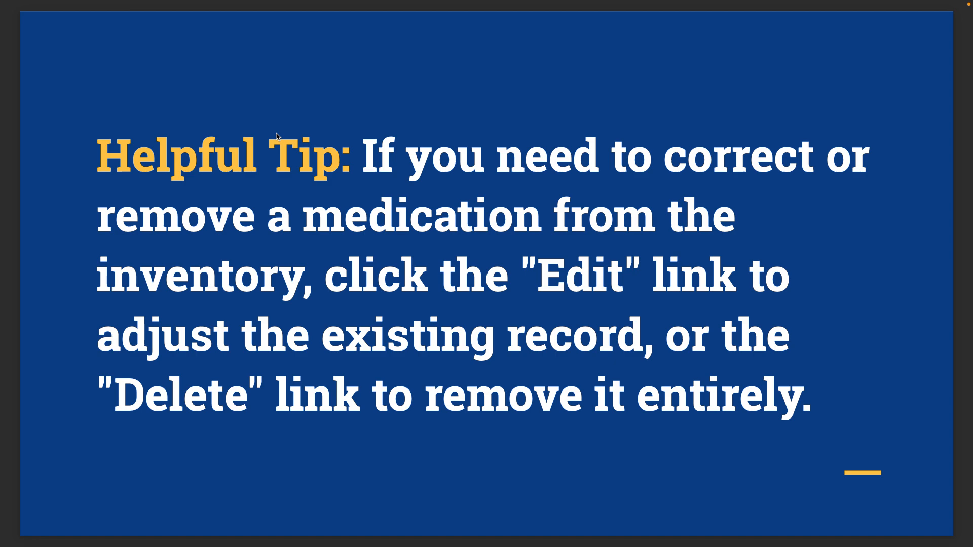
# - Advance two slides to 'Indicate which medication to update'
pyautogui.press('Right')
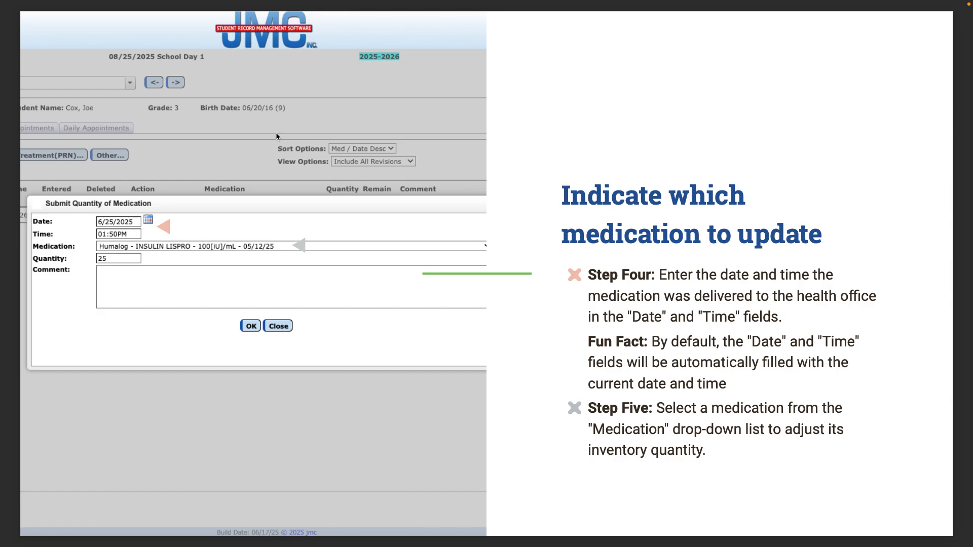
pyautogui.press('Right')
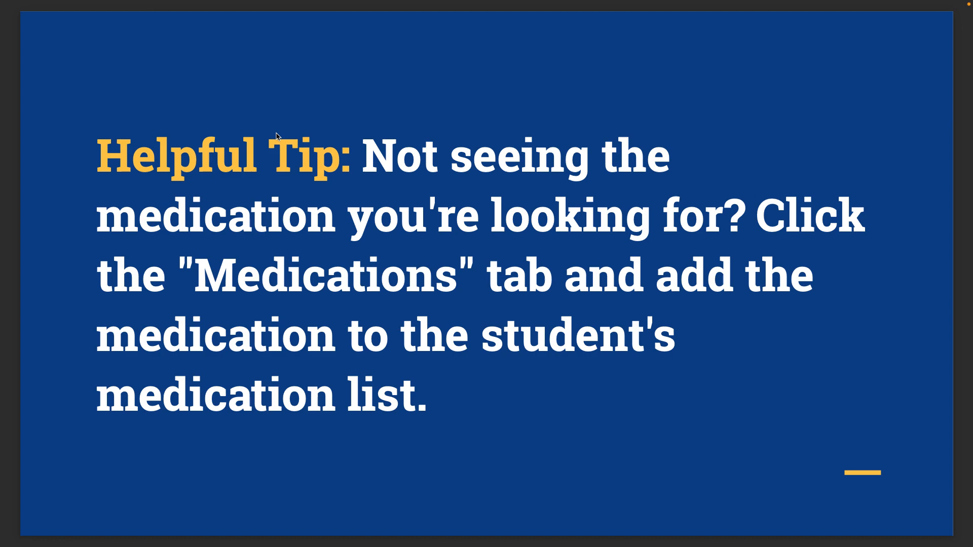
# - Advance one slide to the Helpful Tip on adding a missing medication
pyautogui.press('Right')
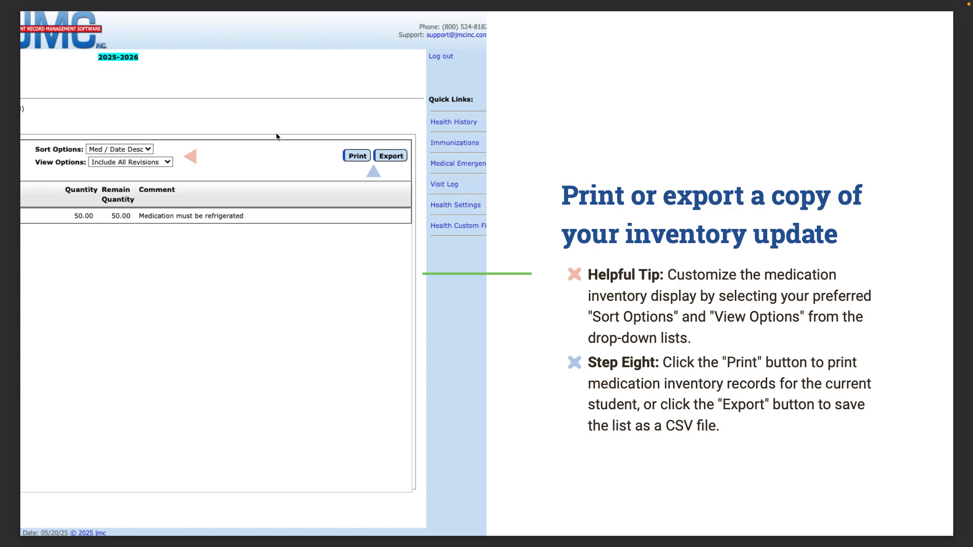
# - Advance one more slide, leave full screen, and bring jmc Office back full screen
pyautogui.press('Right')
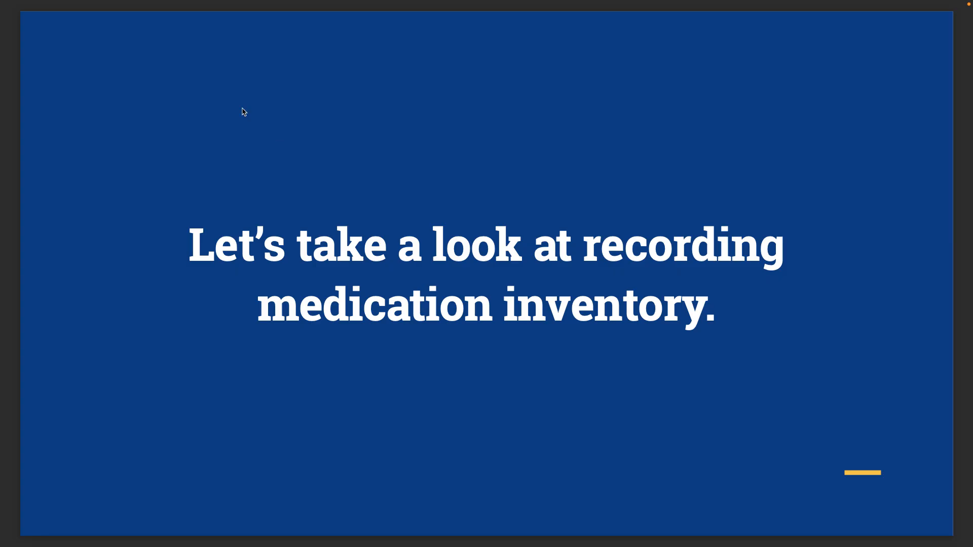
pyautogui.moveTo(51, 1)
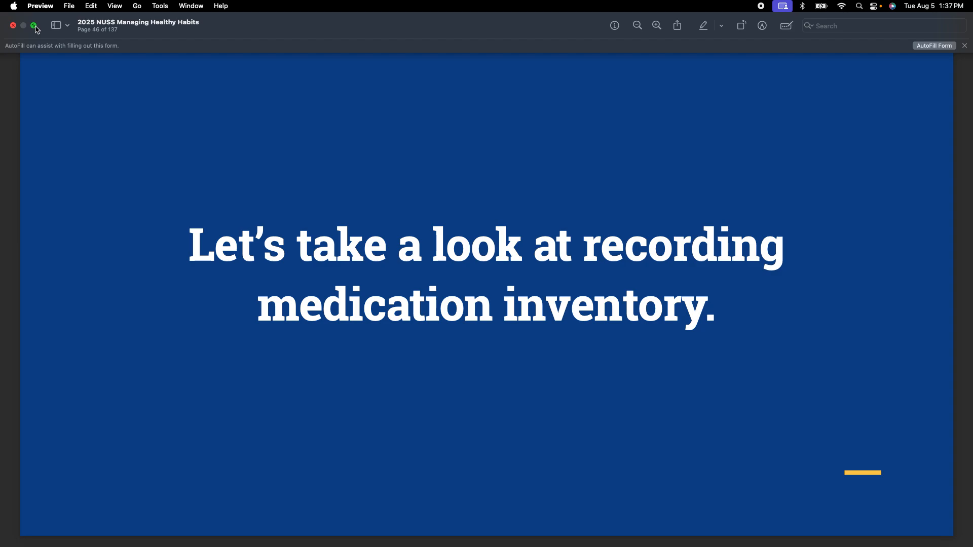
pyautogui.click(35, 27)
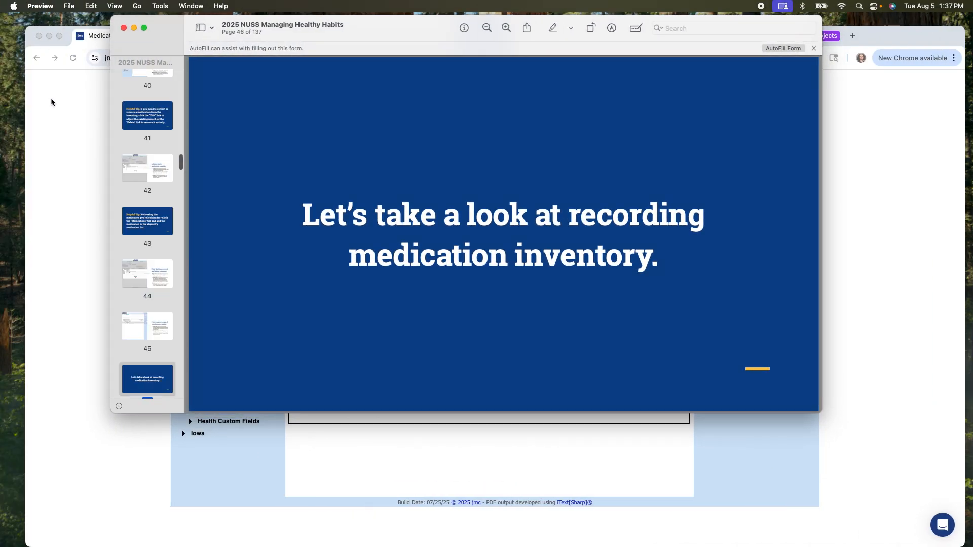
pyautogui.click(53, 96)
pyautogui.click(58, 37)
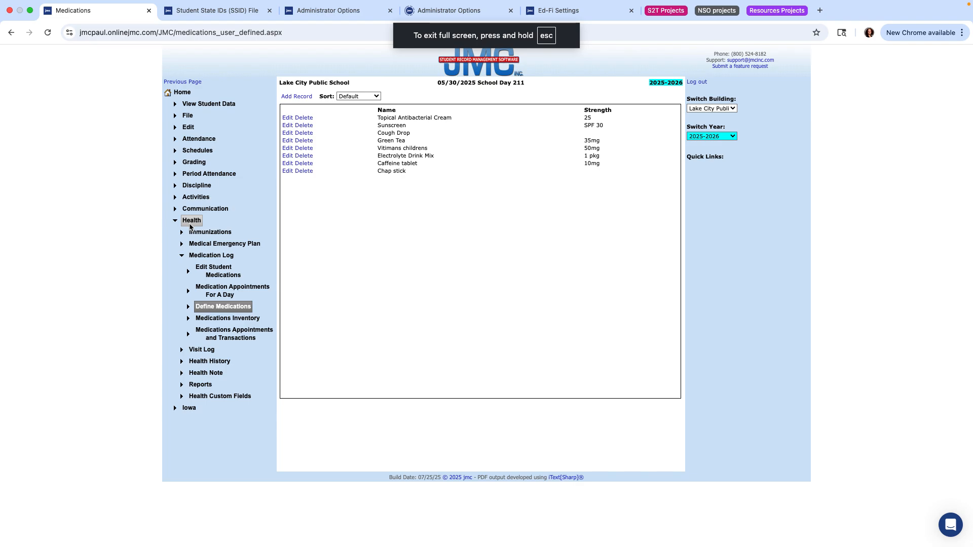
# - On Edit Student Medications, open the Inventory tab and start a Submit Medication entry
pyautogui.click(205, 271)
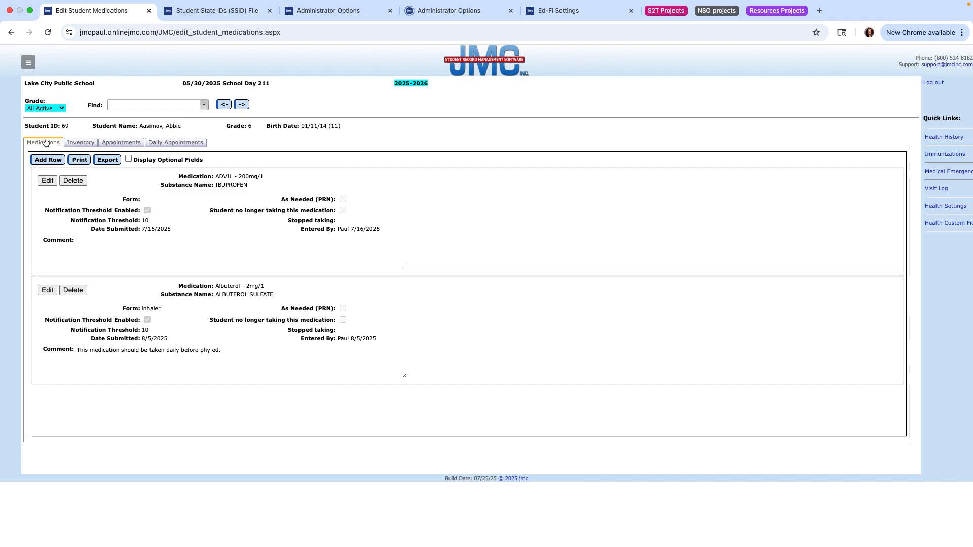
pyautogui.click(81, 143)
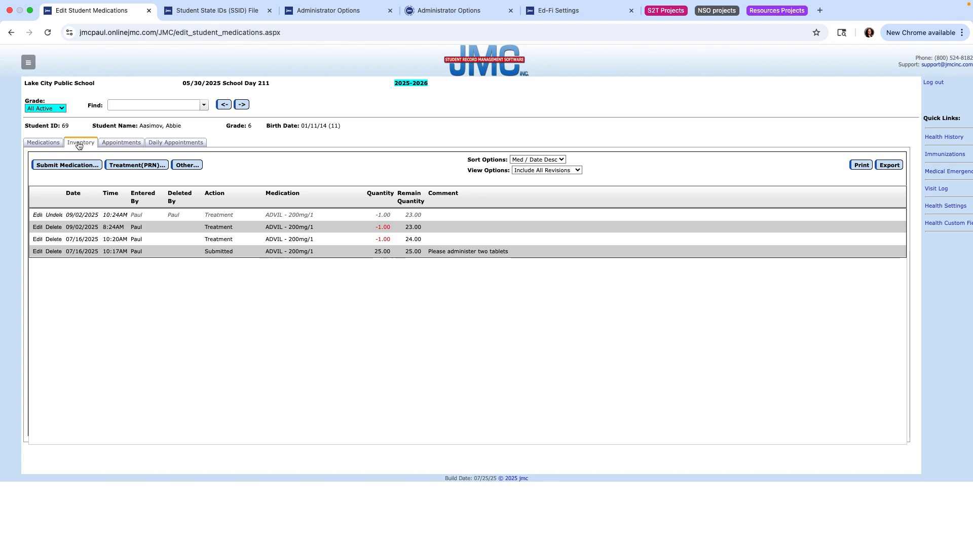
pyautogui.click(64, 166)
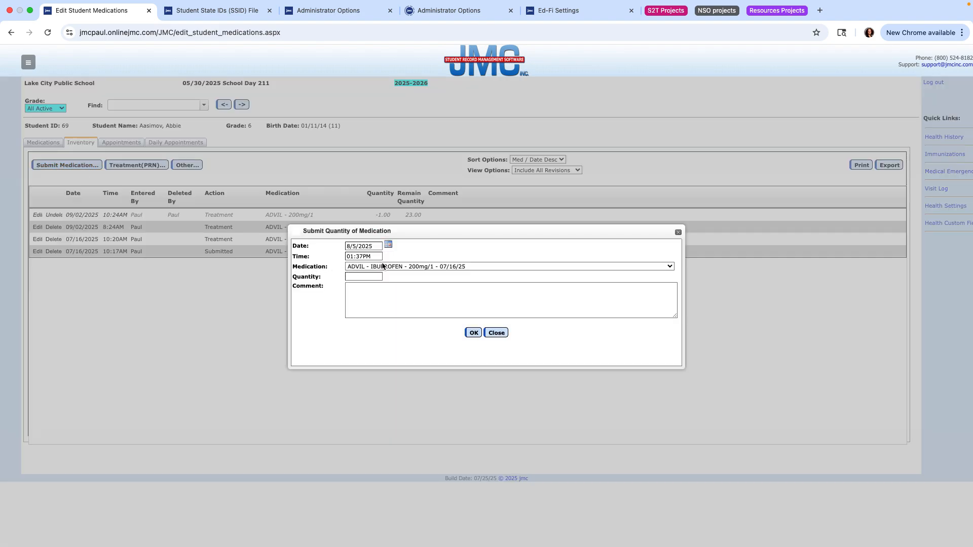
# - Submit quantity 100 of Albuterol, commenting that the student should take two inhaler puffs
pyautogui.click(425, 266)
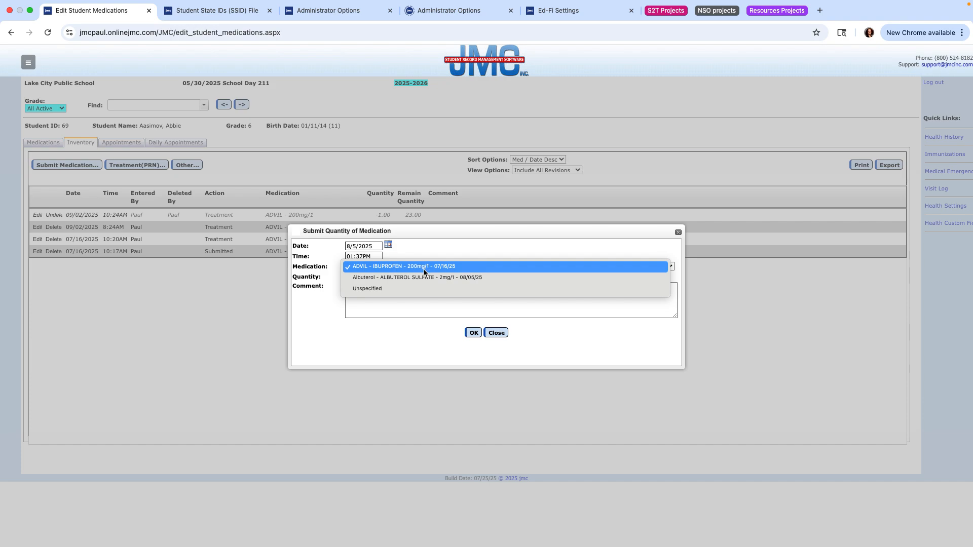
pyautogui.click(394, 282)
pyautogui.click(367, 277)
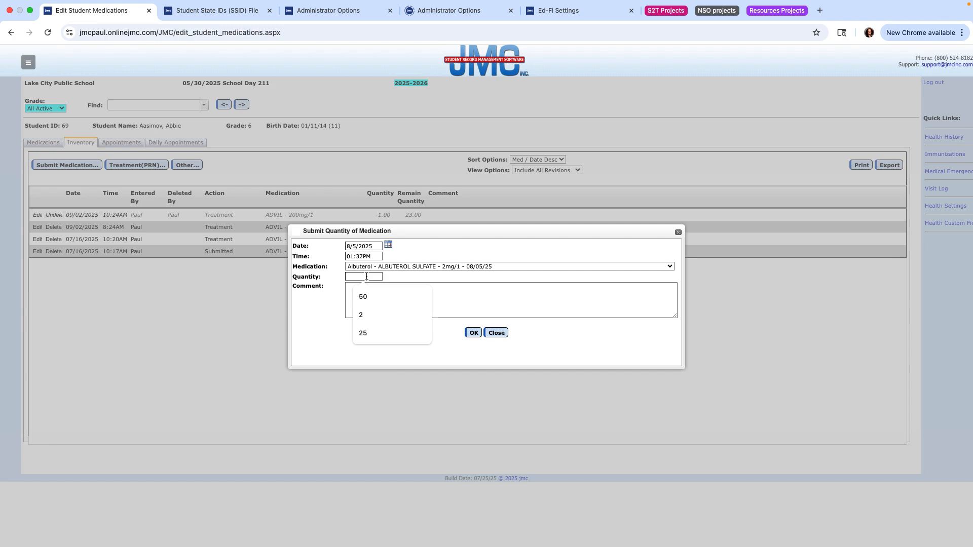
pyautogui.write('100')
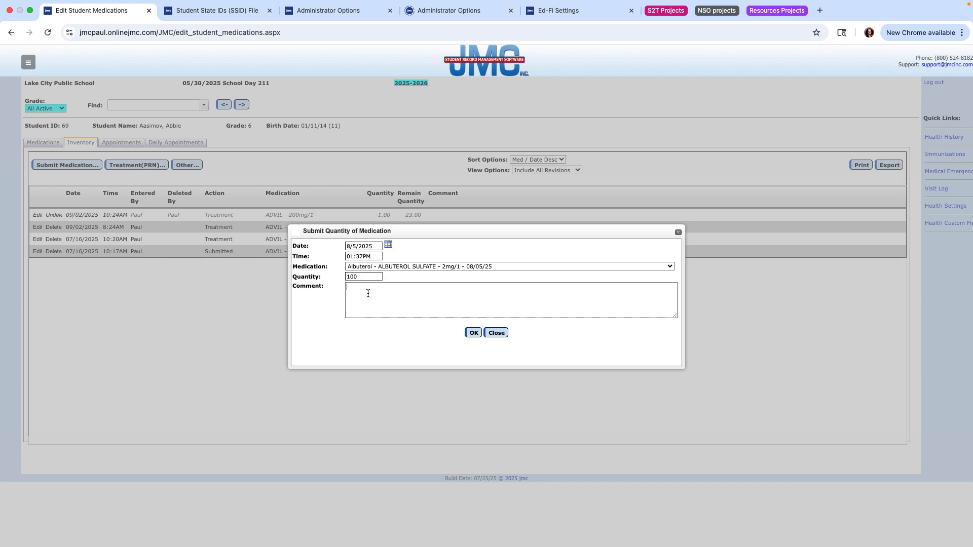
pyautogui.write('Abbie should take two puffs of the inhaler.')
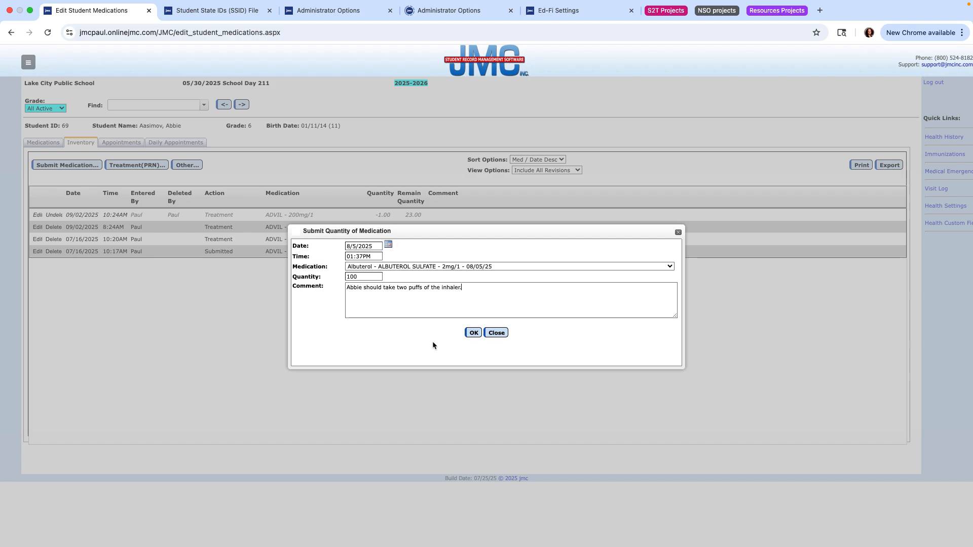
pyautogui.click(474, 334)
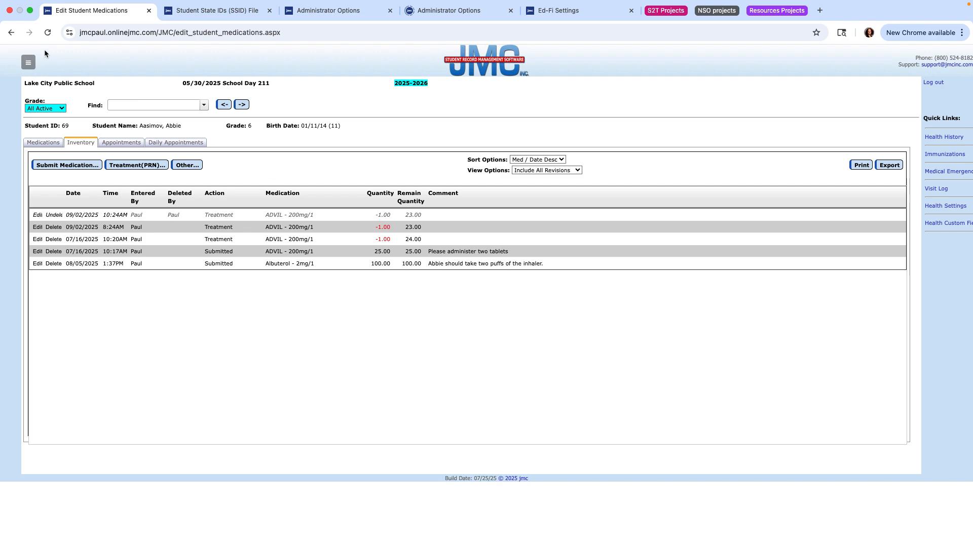
# - Bring the slide deck back full screen on the 'Entering Scheduled Medication Appointments' title slide
pyautogui.click(31, 10)
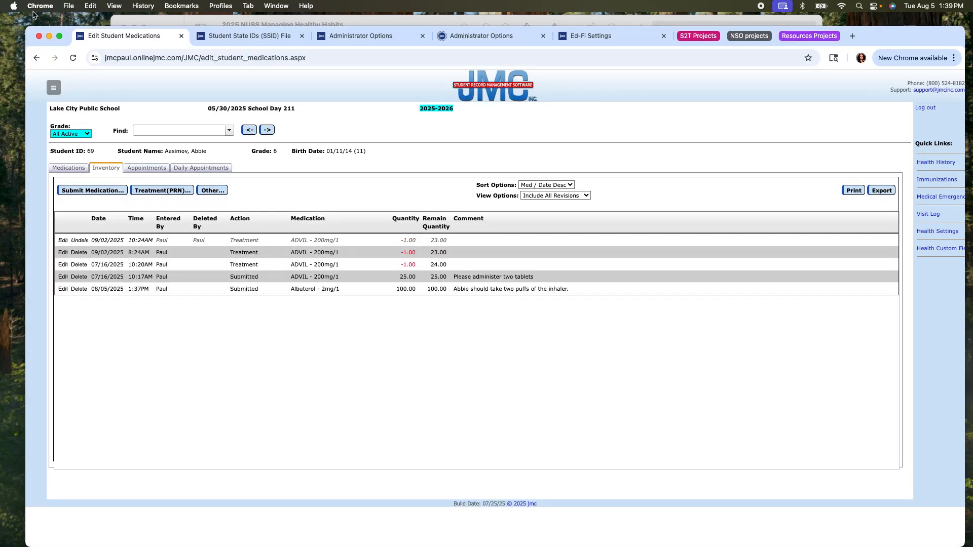
pyautogui.click(172, 17)
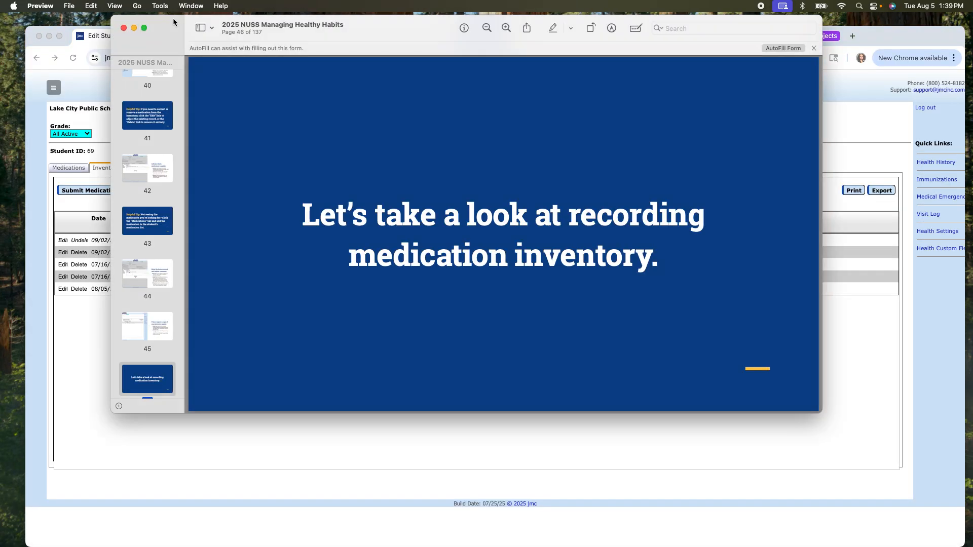
pyautogui.click(144, 28)
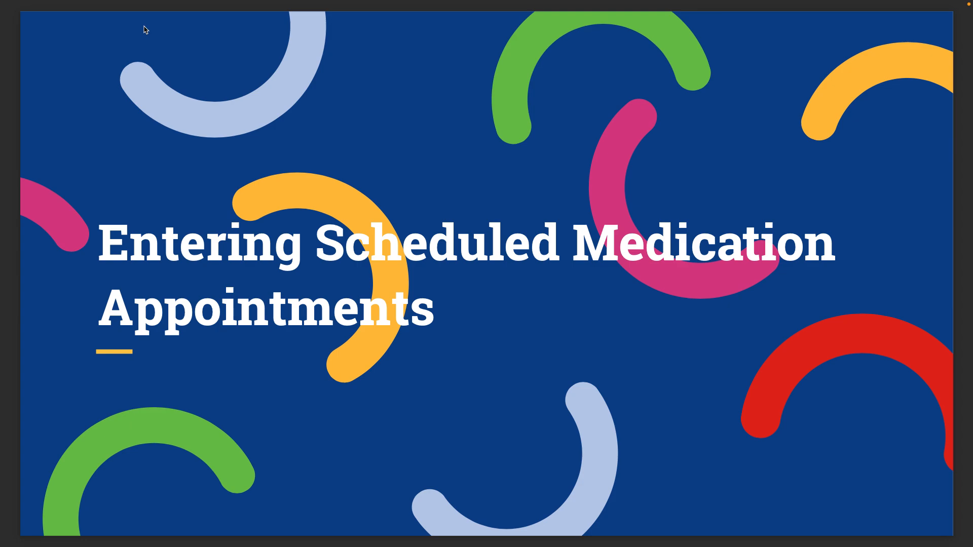
# - Advance the Preview deck to the 'Save your appointment' slide covering Step Ten
pyautogui.press('Right')
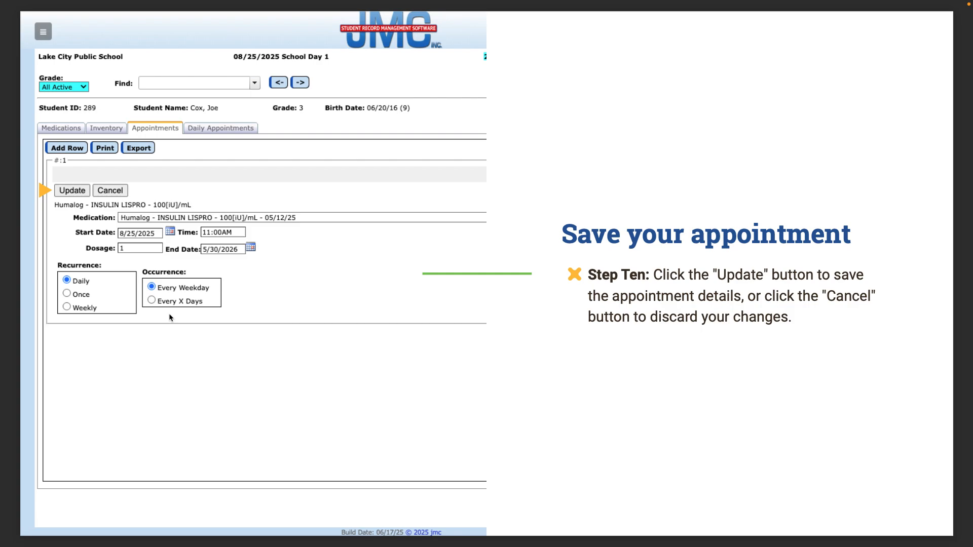
# - Advance one more slide and take the Preview deck out of full screen
pyautogui.press('Right')
pyautogui.moveTo(30, 1)
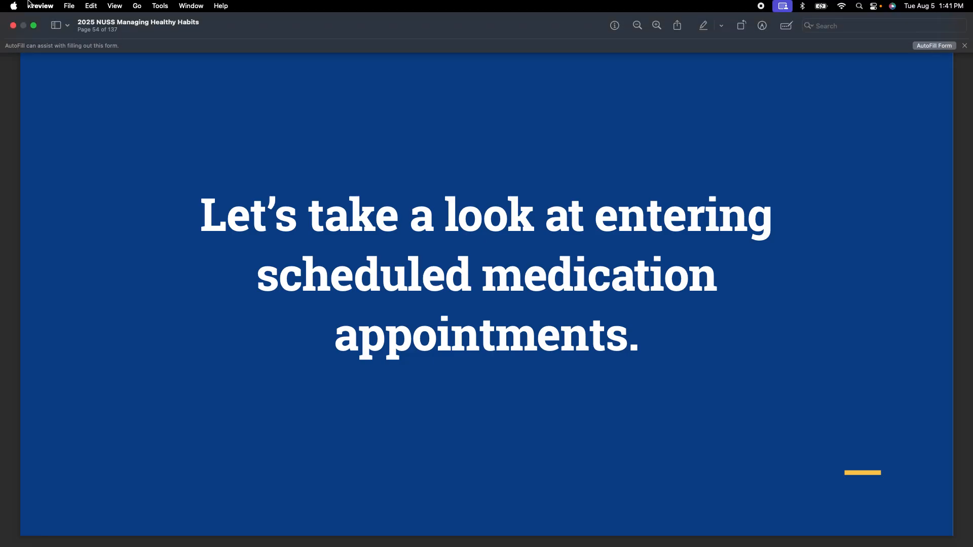
pyautogui.click(32, 29)
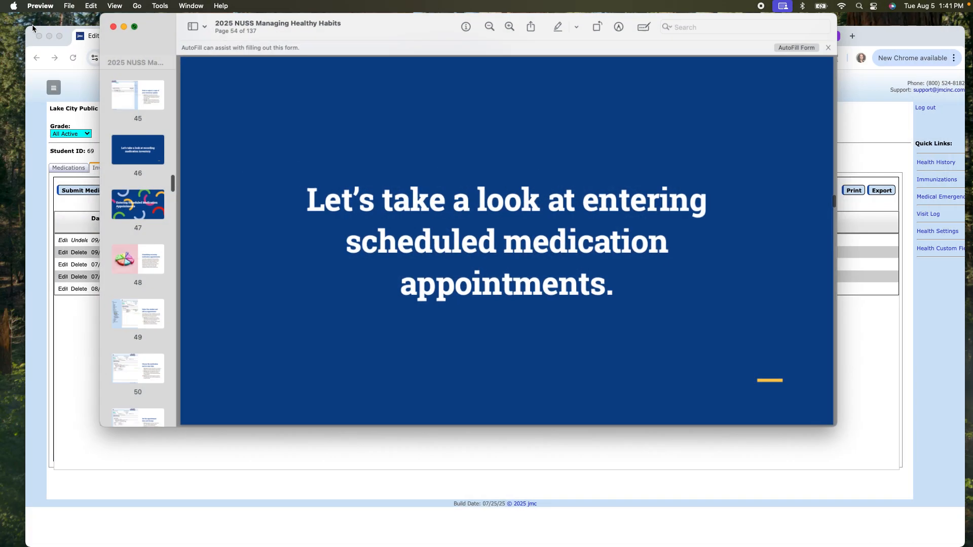
# - Bring jmc Office back full screen on the student's Appointments list with two ADVIL 200mg/1 entries
pyautogui.click(31, 444)
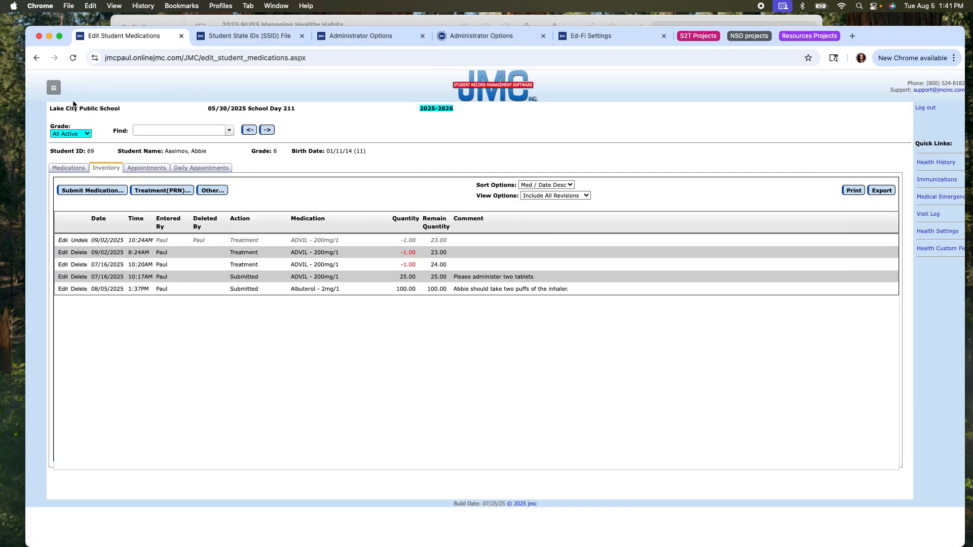
pyautogui.click(59, 37)
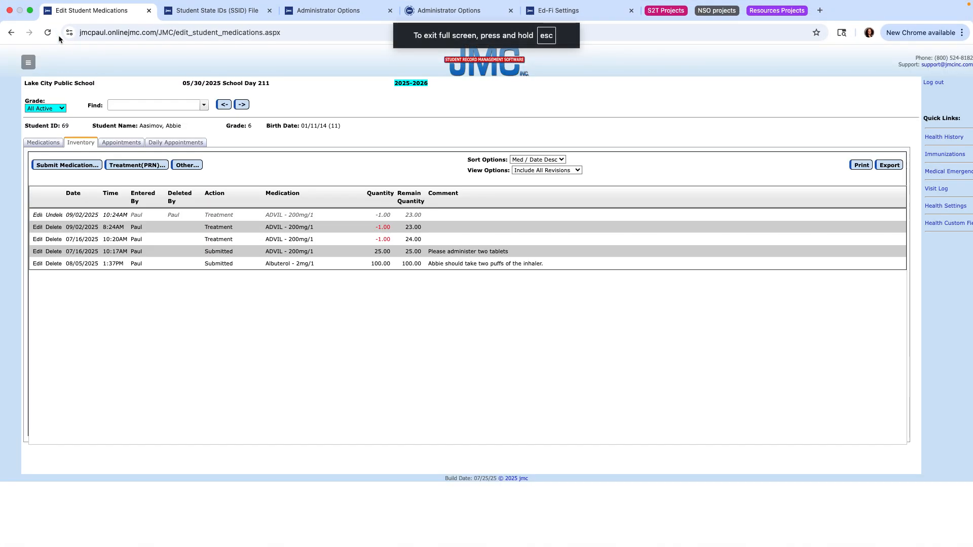
pyautogui.click(30, 63)
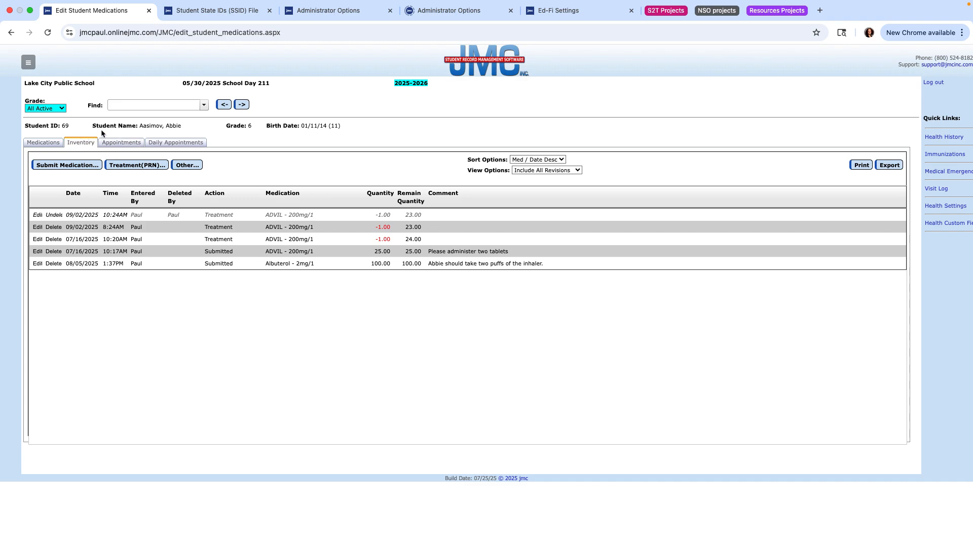
pyautogui.click(120, 144)
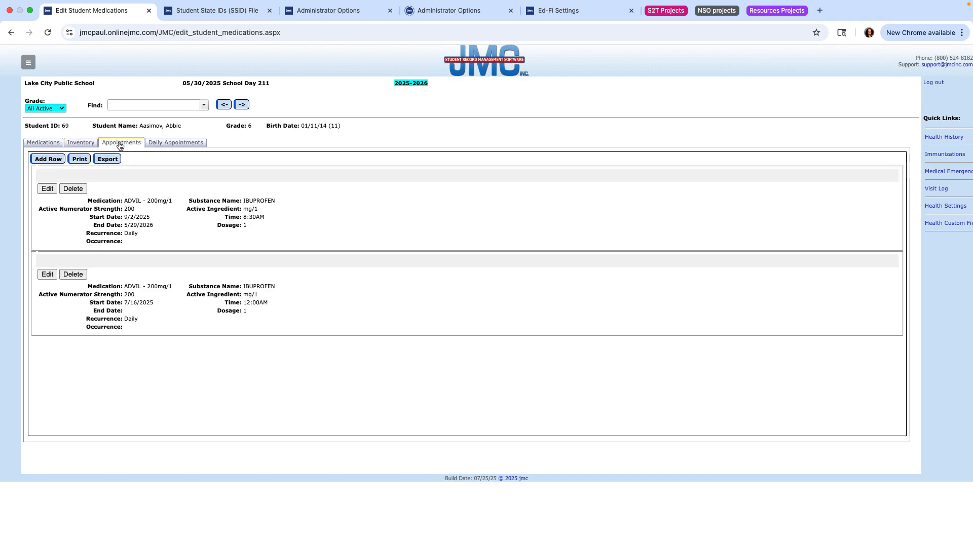
# - Add a new appointment row and set its medication to Albuterol
pyautogui.click(48, 160)
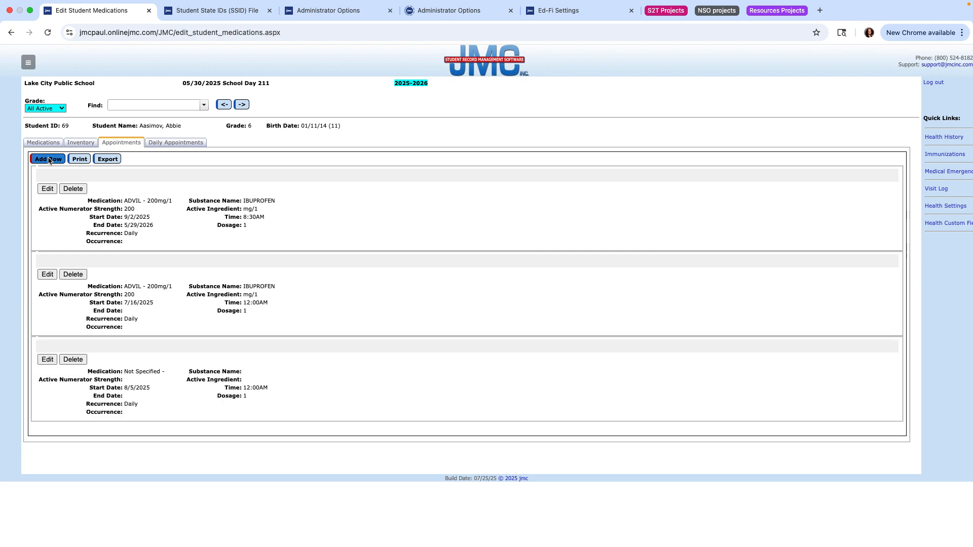
pyautogui.click(48, 361)
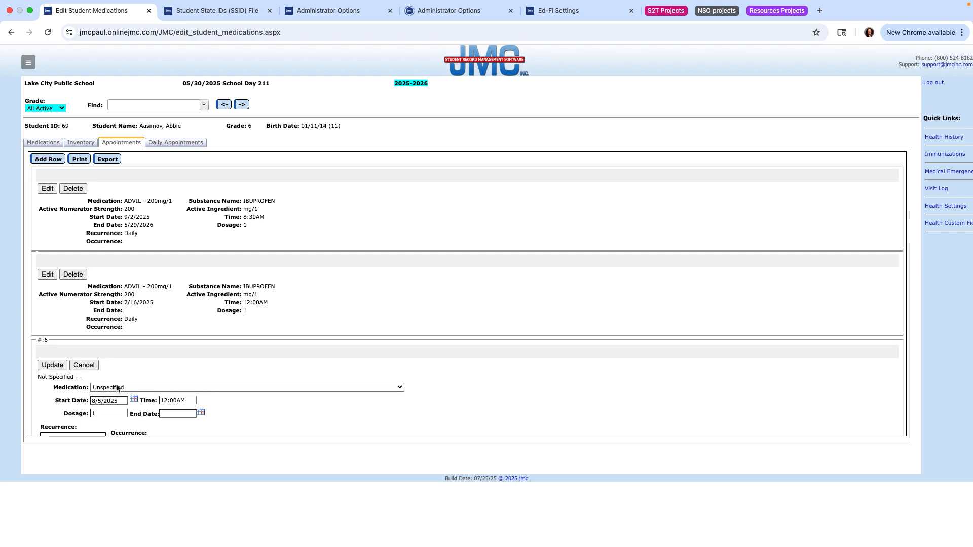
pyautogui.scroll(-2, 118, 387)
pyautogui.click(129, 346)
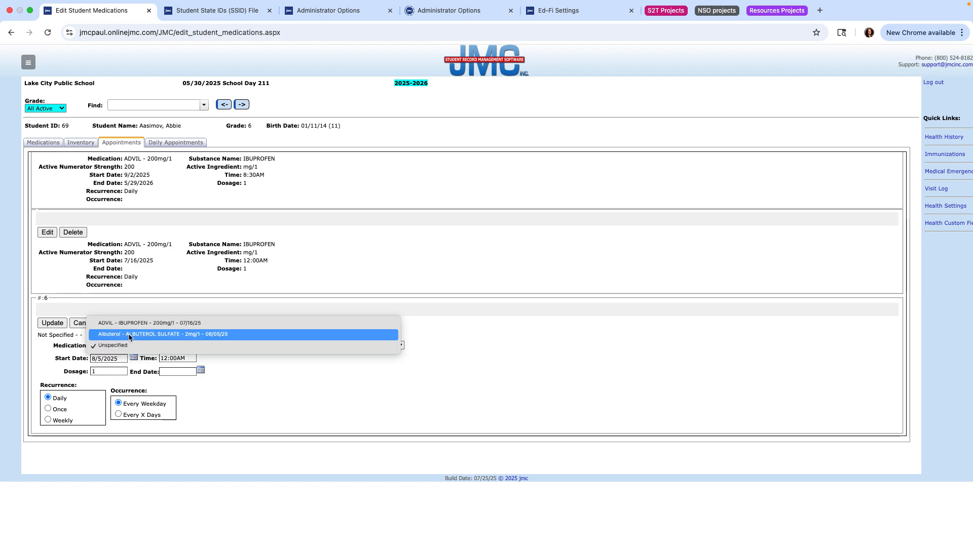
pyautogui.click(124, 335)
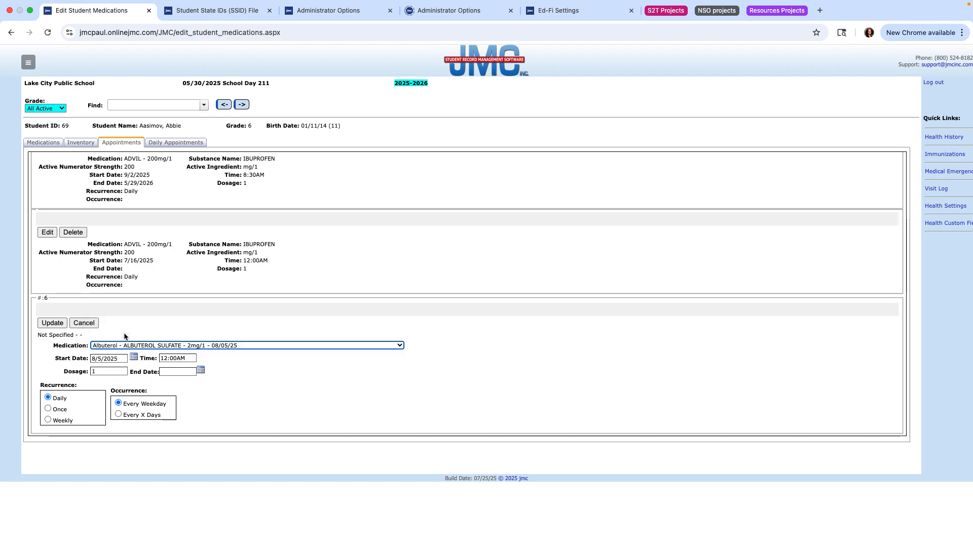
# - Set the appointment start date to 9/2/2025 and the time to 10:00AM
pyautogui.click(133, 358)
pyautogui.click(174, 370)
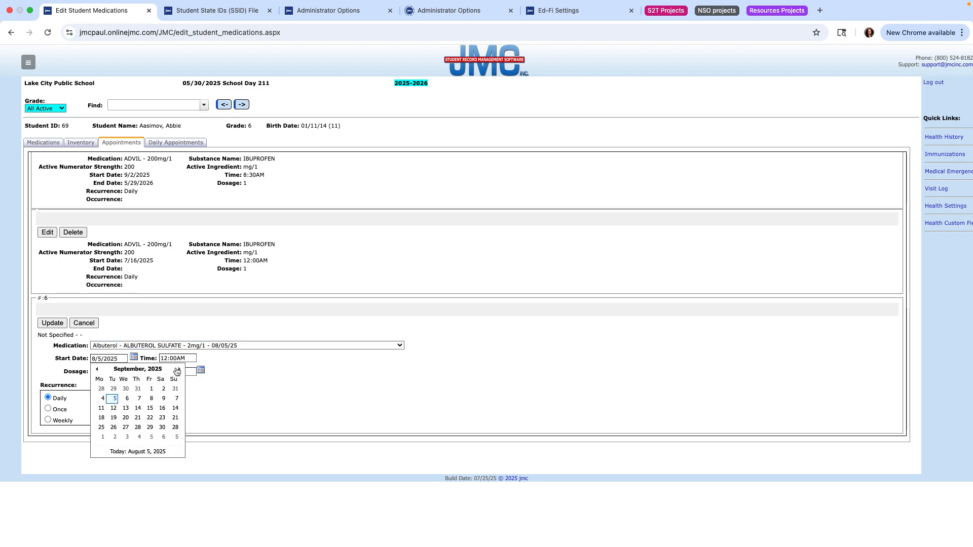
pyautogui.click(128, 389)
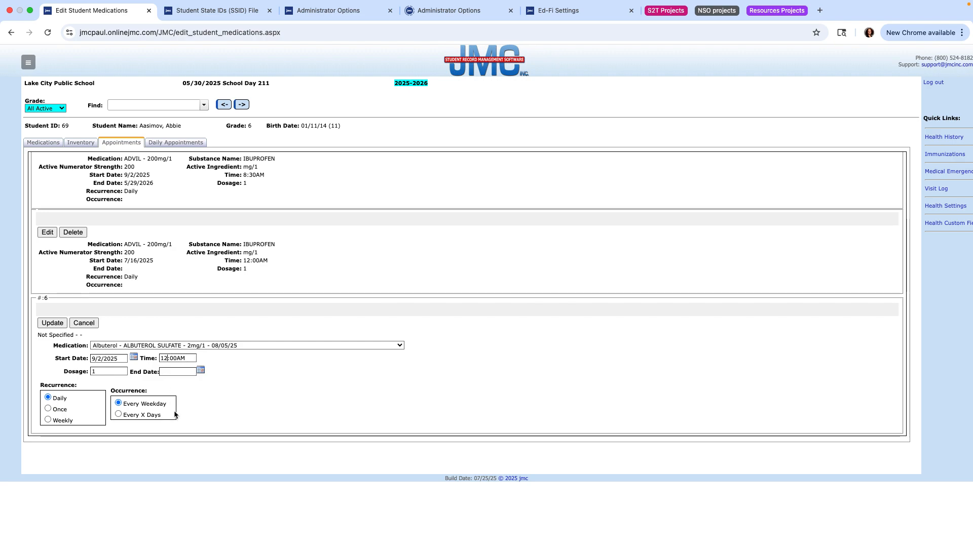
pyautogui.press('BackSpace')
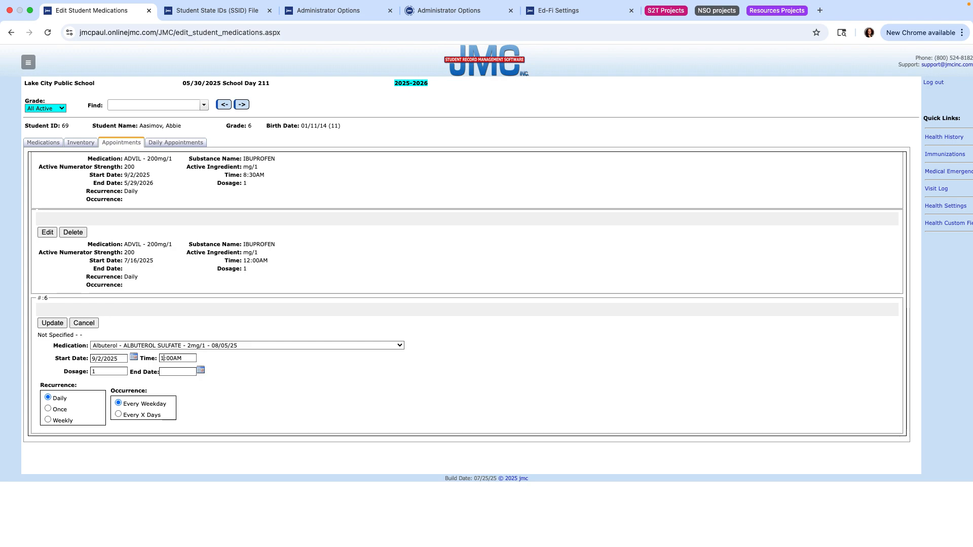
pyautogui.write('0')
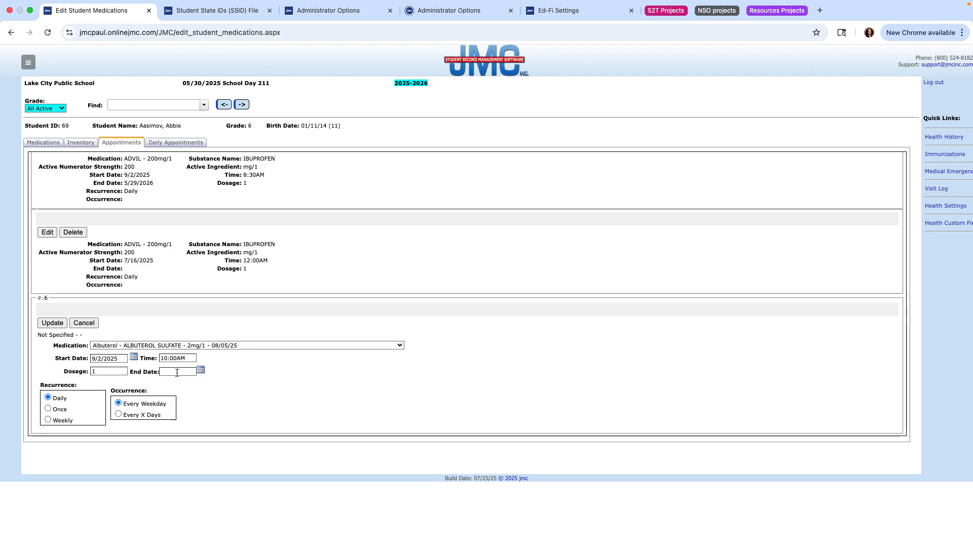
# - Set the end date to 5/29/2026 and save the daily Albuterol appointment
pyautogui.click(201, 371)
pyautogui.click(248, 384)
pyautogui.click(247, 383)
pyautogui.click(248, 384)
pyautogui.click(248, 384)
pyautogui.click(247, 384)
pyautogui.click(247, 384)
pyautogui.click(247, 383)
pyautogui.click(248, 384)
pyautogui.click(247, 384)
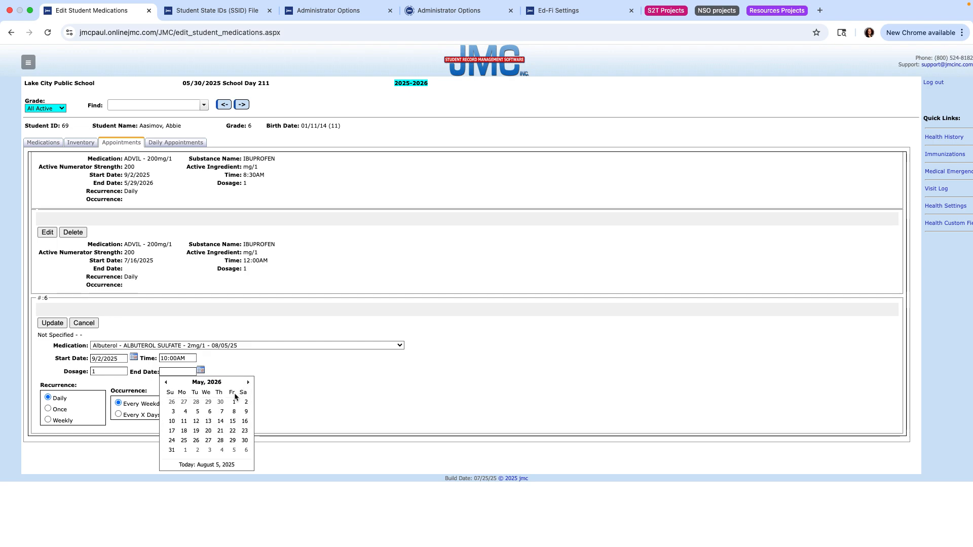
pyautogui.click(232, 441)
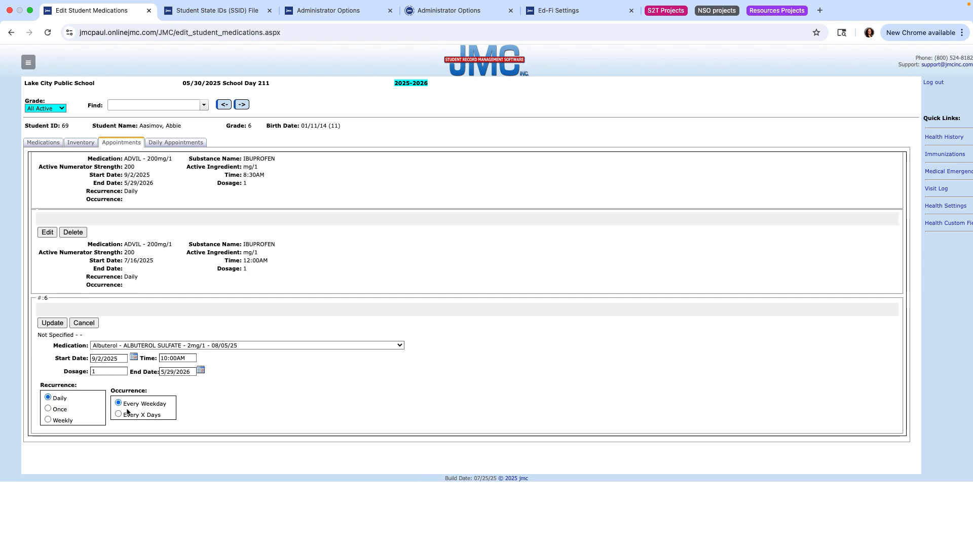
pyautogui.click(54, 324)
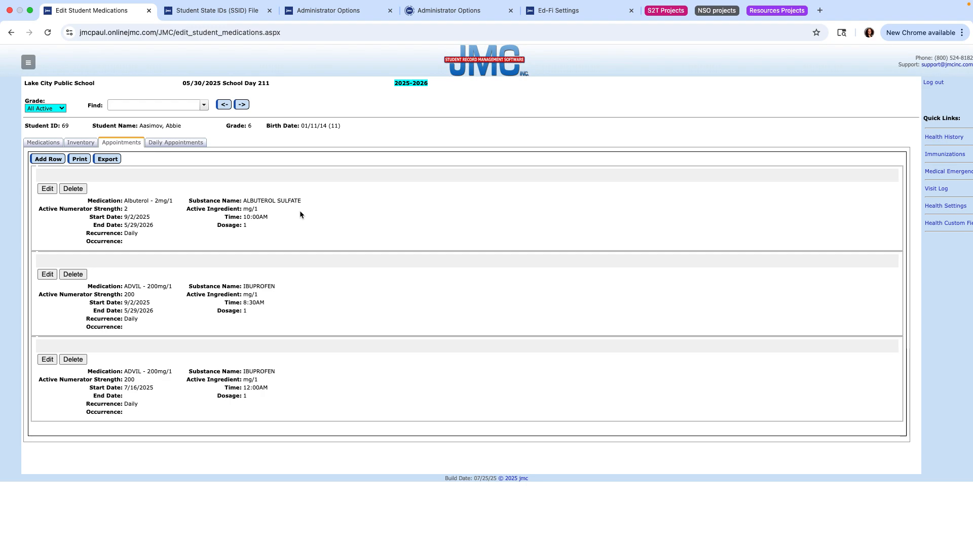
# - Return to the Preview deck in full screen and advance to 'View your appointments for the day'
pyautogui.click(30, 11)
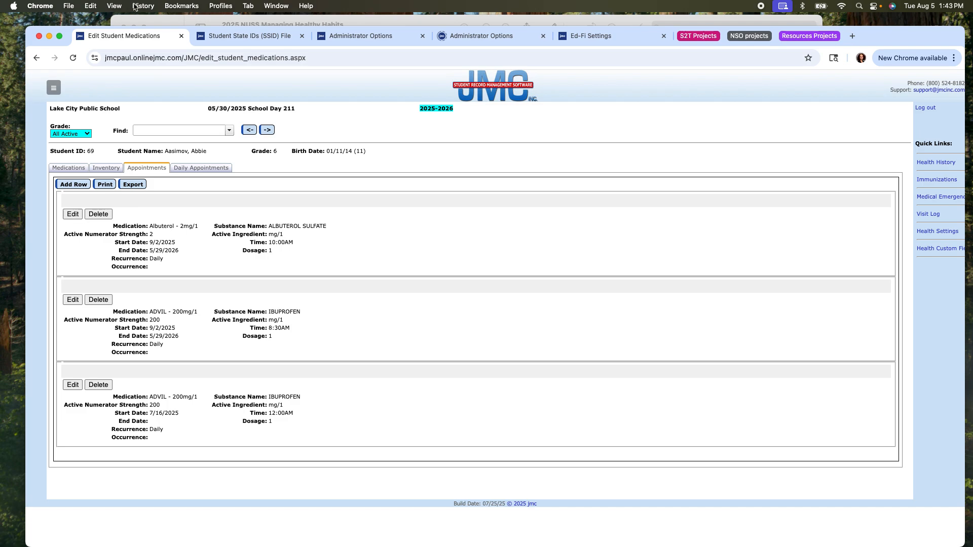
pyautogui.click(159, 18)
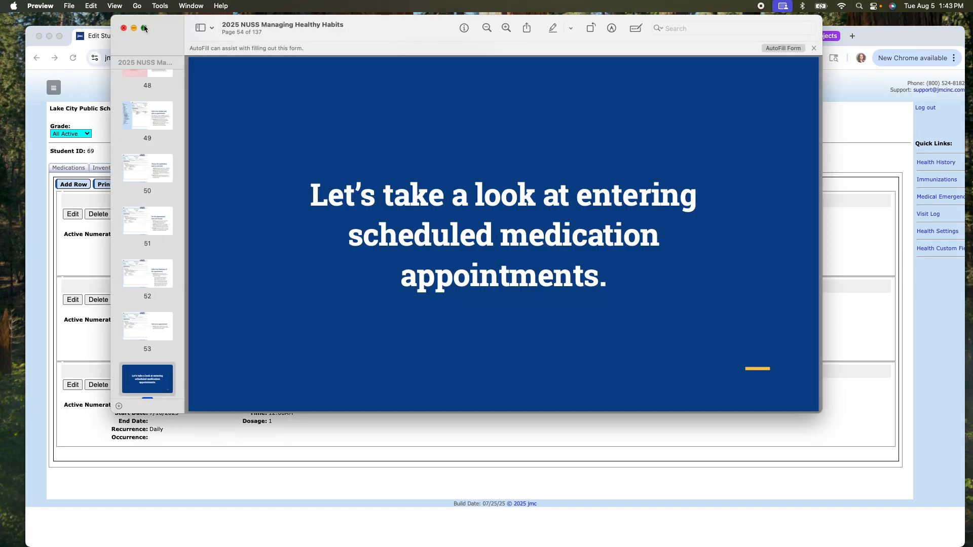
pyautogui.click(144, 28)
pyautogui.press('Down')
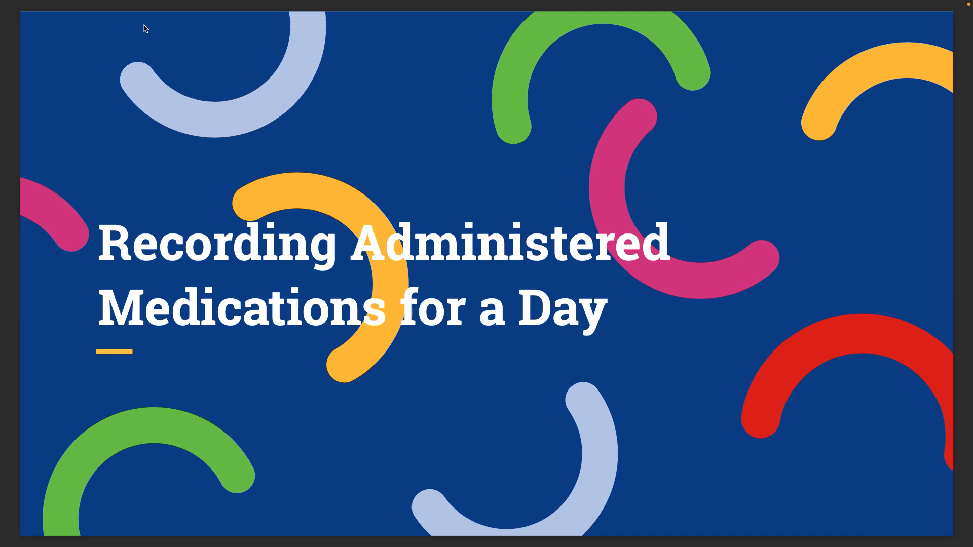
pyautogui.press('Right')
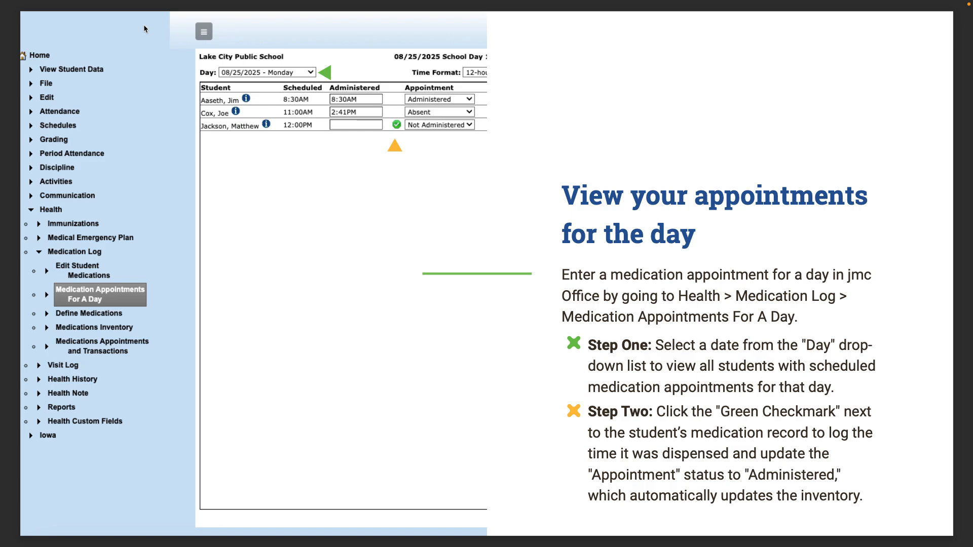
# - Advance past the Helpful Tip slide to page 61, exit full screen, and return to jmc Office
pyautogui.press('Right')
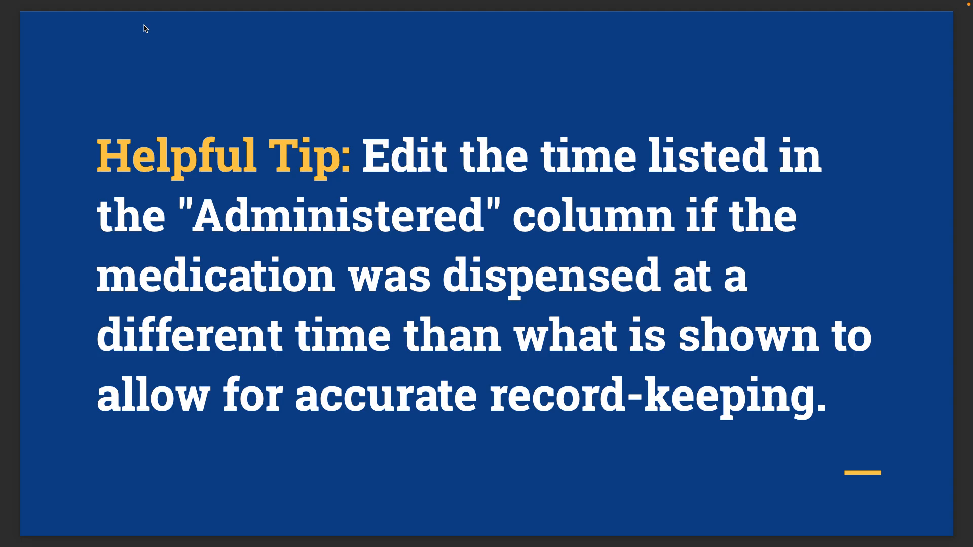
pyautogui.press('Right')
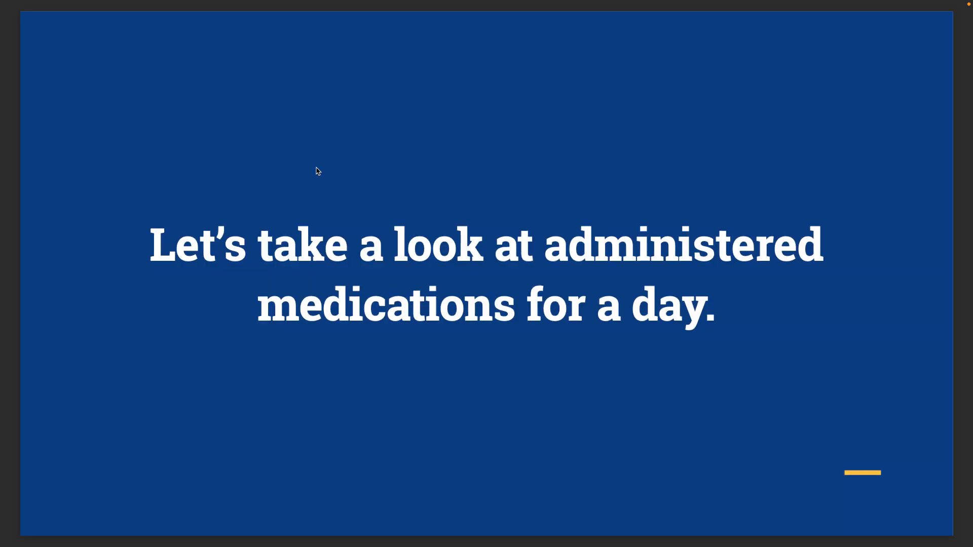
pyautogui.moveTo(120, 2)
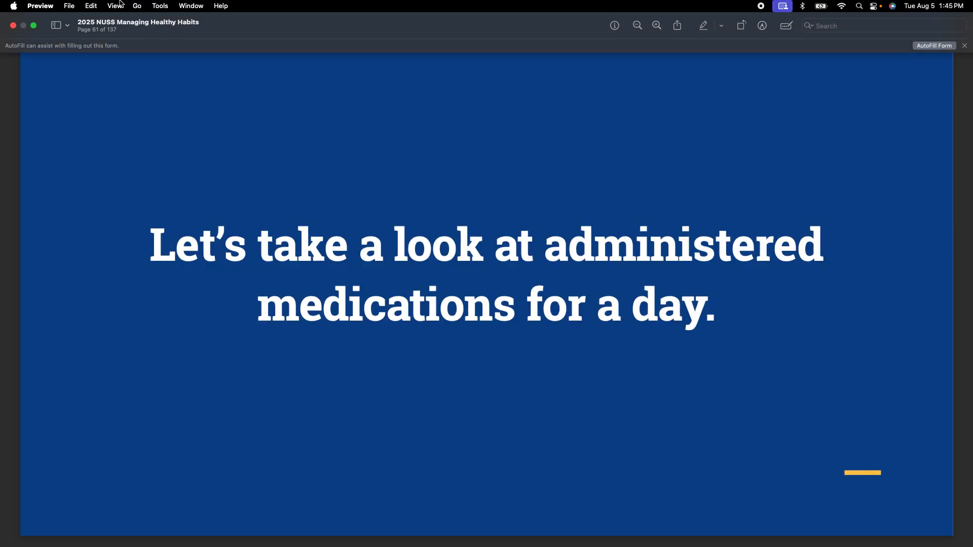
pyautogui.click(33, 25)
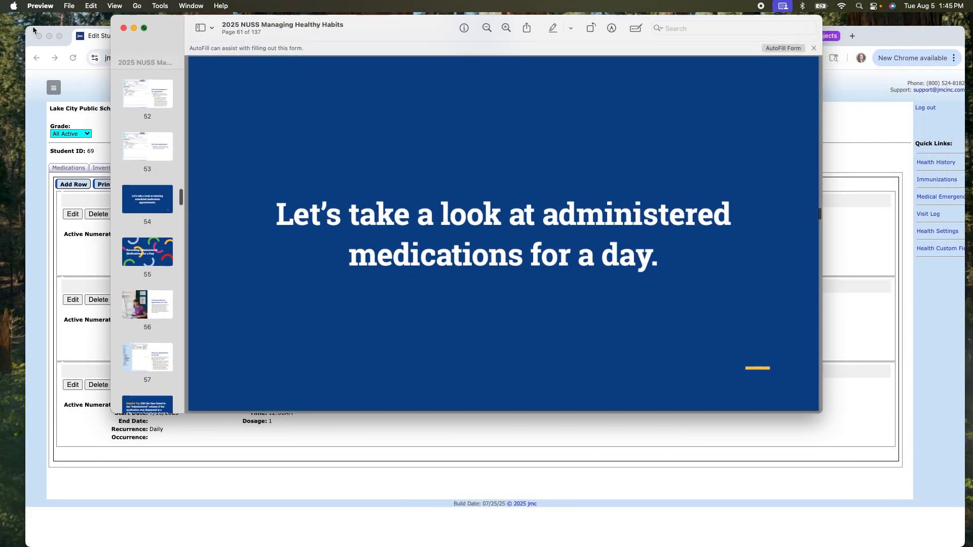
pyautogui.click(49, 64)
# - Go to Health > Medication Log > Medication Appointments For A Day, showing 08/25/2025
pyautogui.click(59, 36)
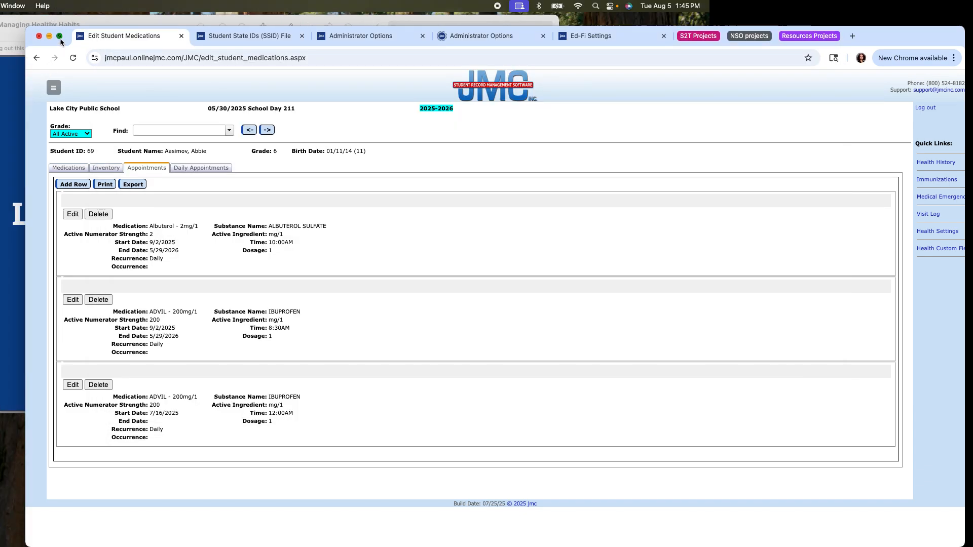
pyautogui.click(29, 62)
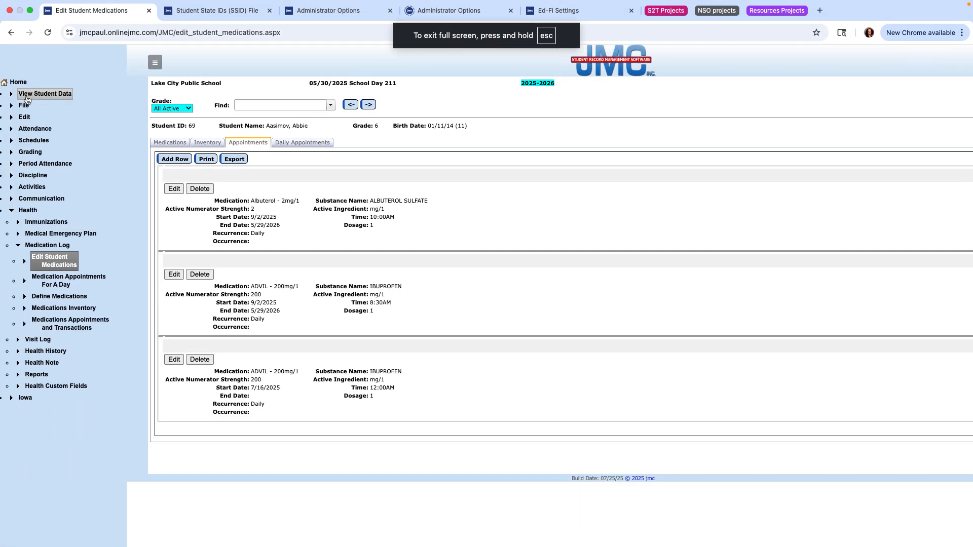
pyautogui.click(19, 85)
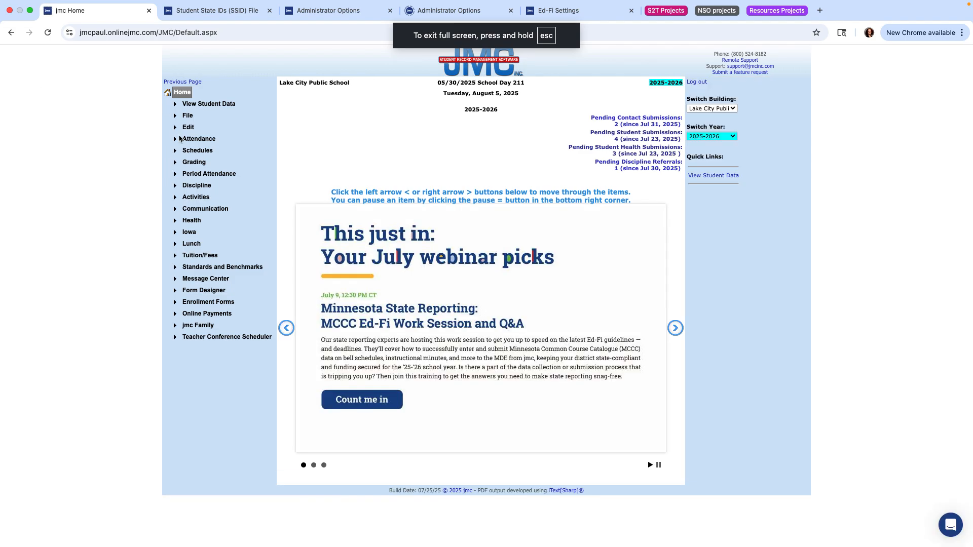
pyautogui.click(188, 220)
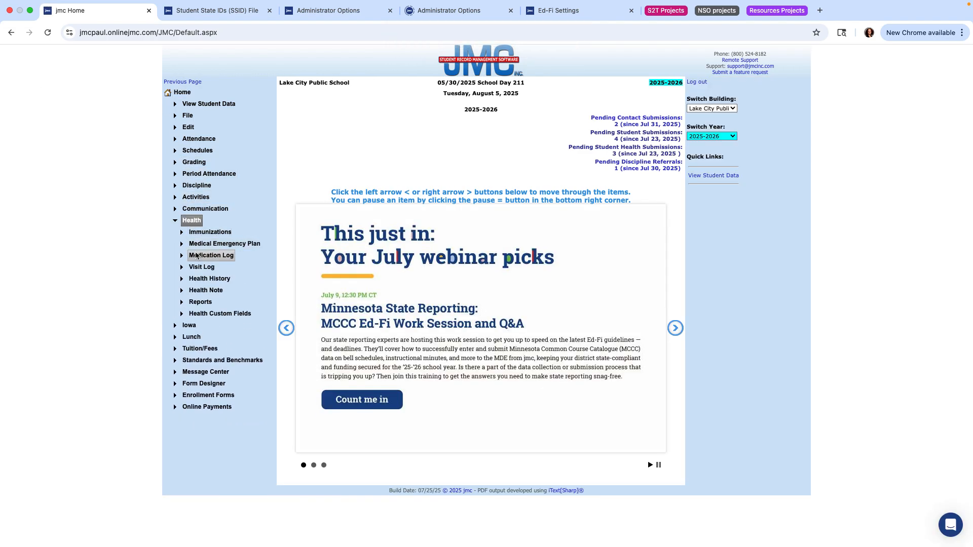
pyautogui.click(196, 255)
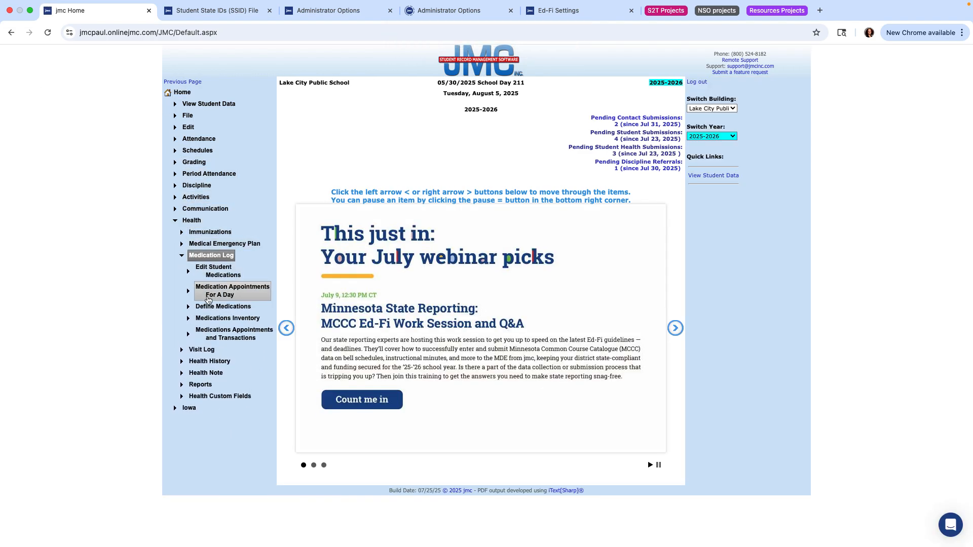
pyautogui.click(226, 295)
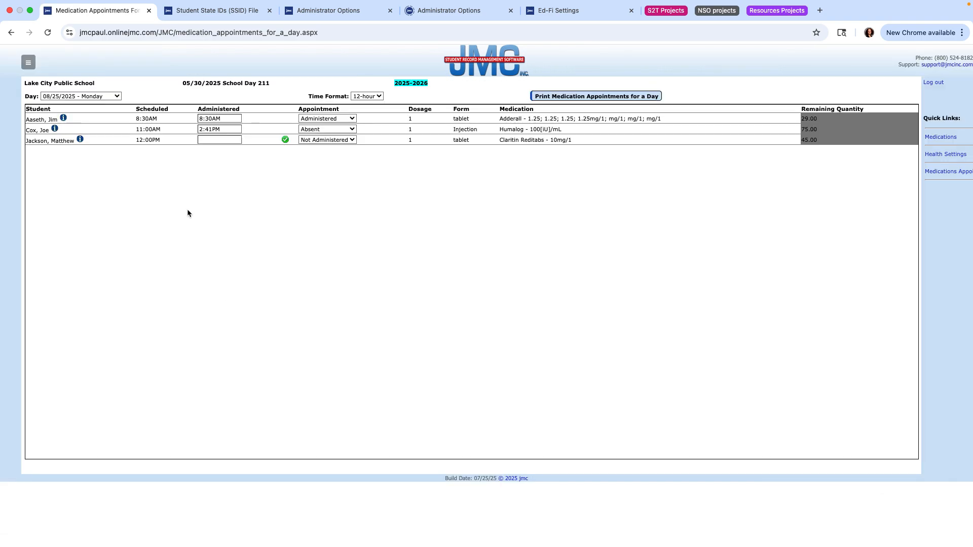
# - Switch the day to 09/02/2025 and record the Albuterol inhaler dose as administered at 10:00AM
pyautogui.click(117, 96)
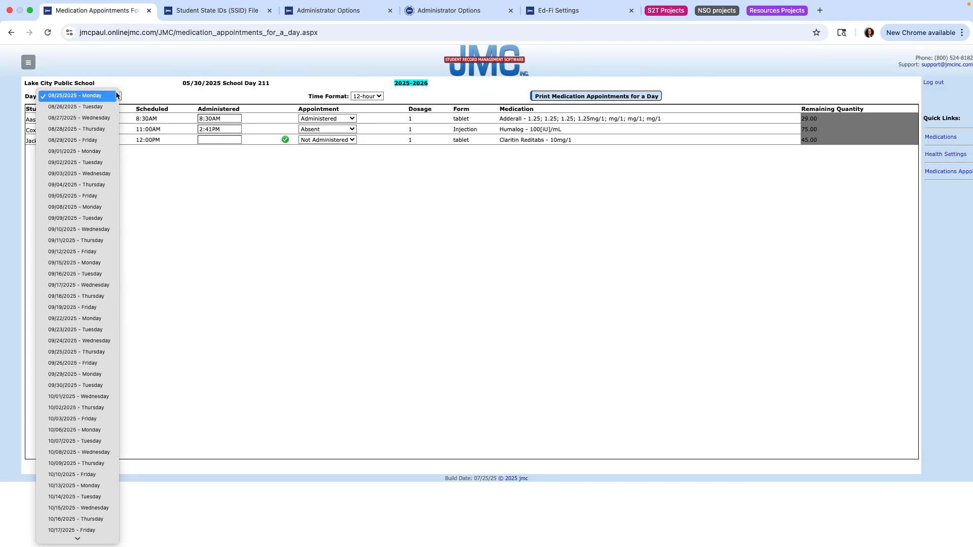
pyautogui.click(86, 167)
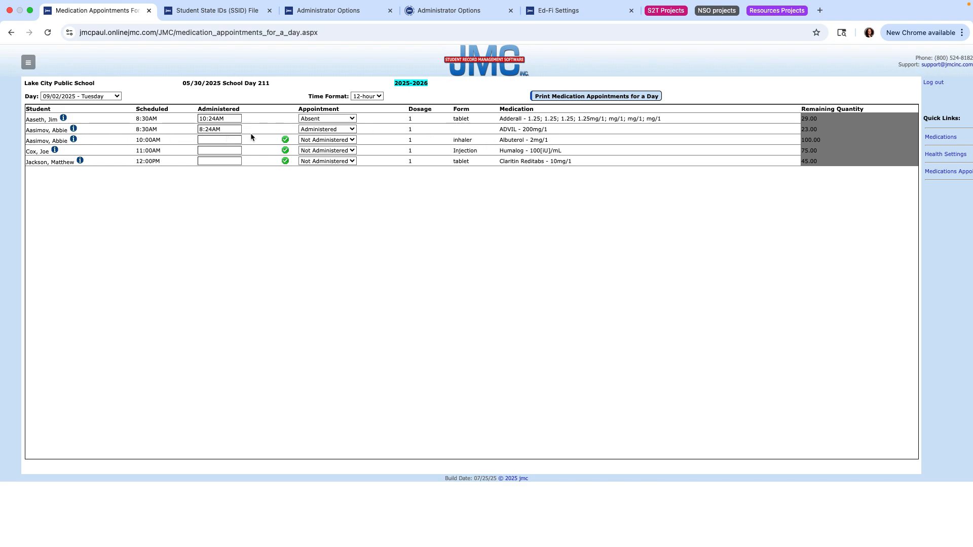
pyautogui.click(285, 139)
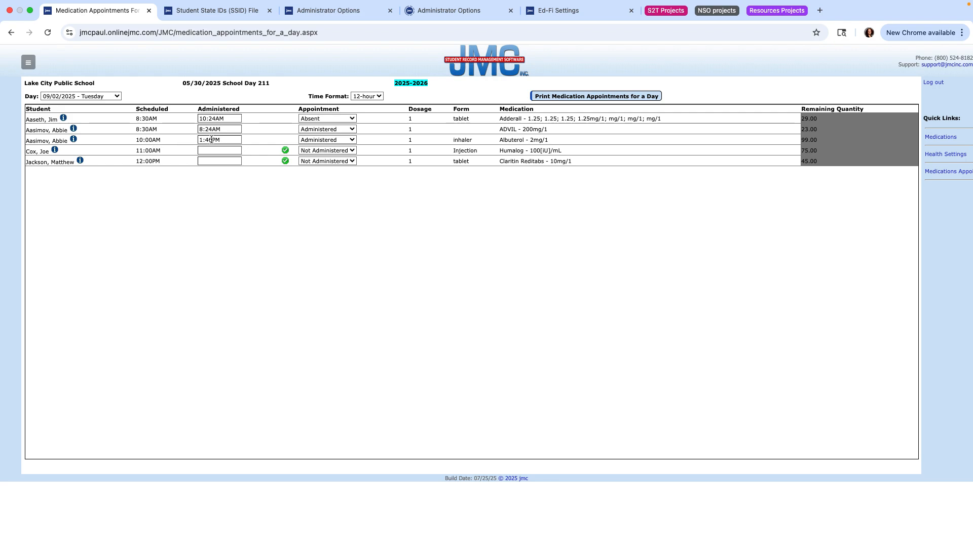
pyautogui.press('BackSpace')
pyautogui.press('BackSpace')
pyautogui.press('BackSpace')
pyautogui.write('0:00')
pyautogui.press('Delete')
pyautogui.write('a')
pyautogui.press('BackSpace')
pyautogui.write('A')
pyautogui.click(343, 151)
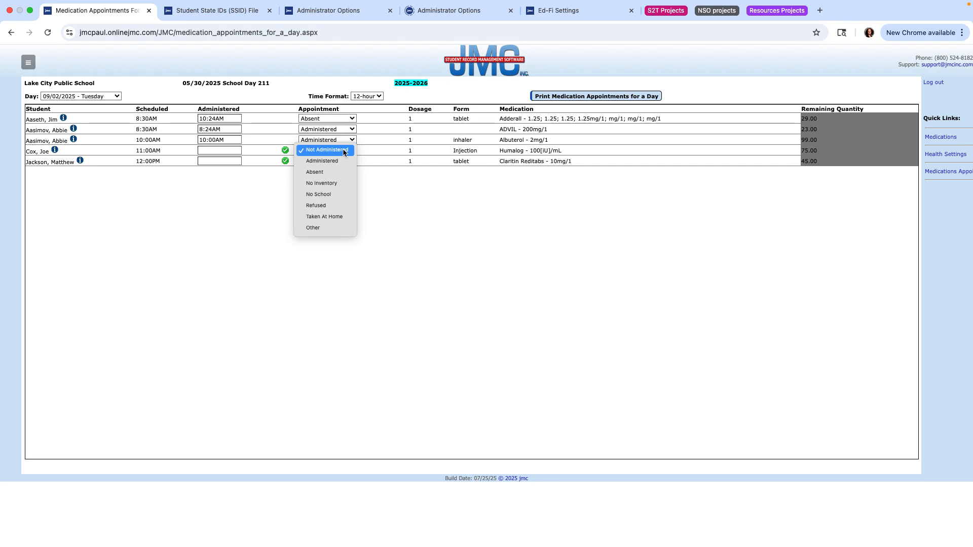
# - Mark the 11:00AM Humalog injection appointment as Refused
pyautogui.click(319, 206)
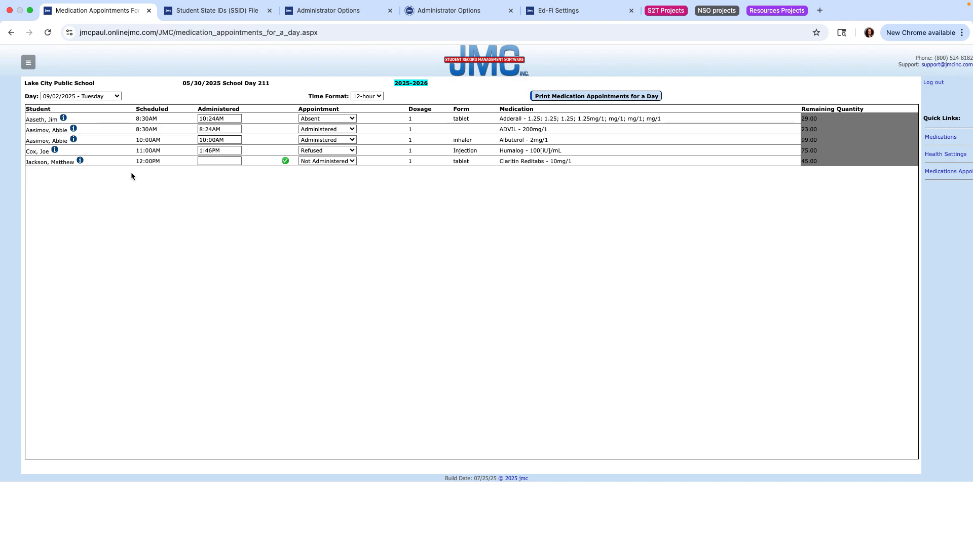
# - Switch back to the Preview slide deck and show it full screen
pyautogui.click(30, 10)
pyautogui.click(152, 20)
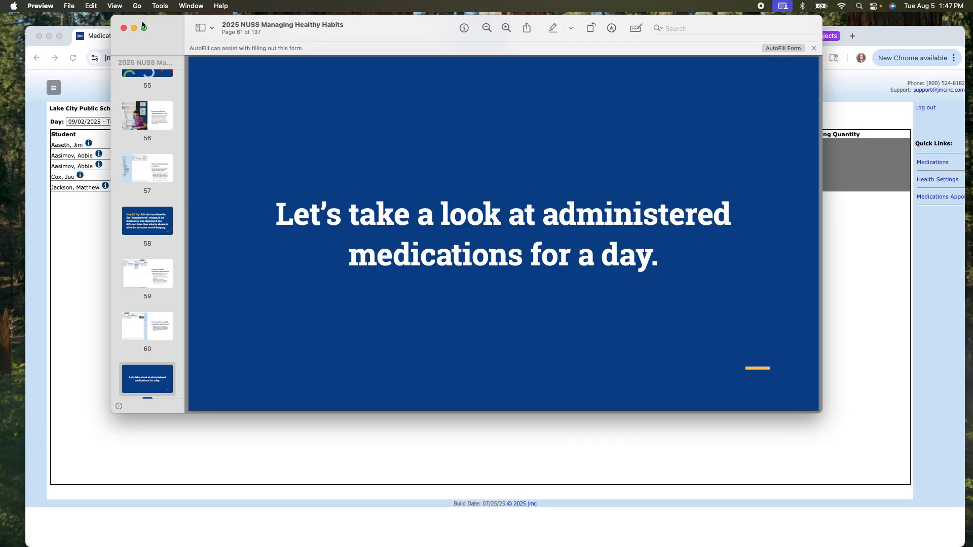
pyautogui.click(144, 29)
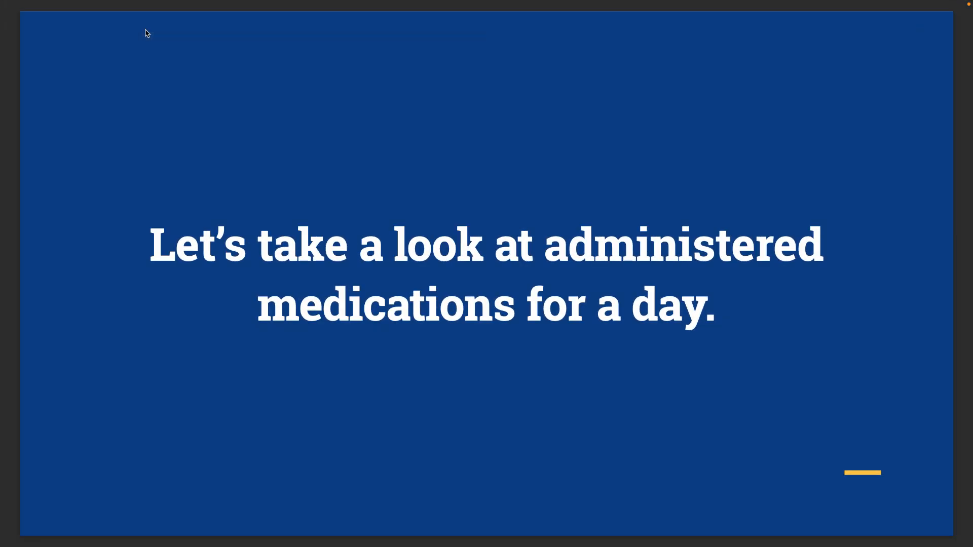
# - Advance through the visit log slides to 'Save your newly added visit log reason'
pyautogui.press('Down')
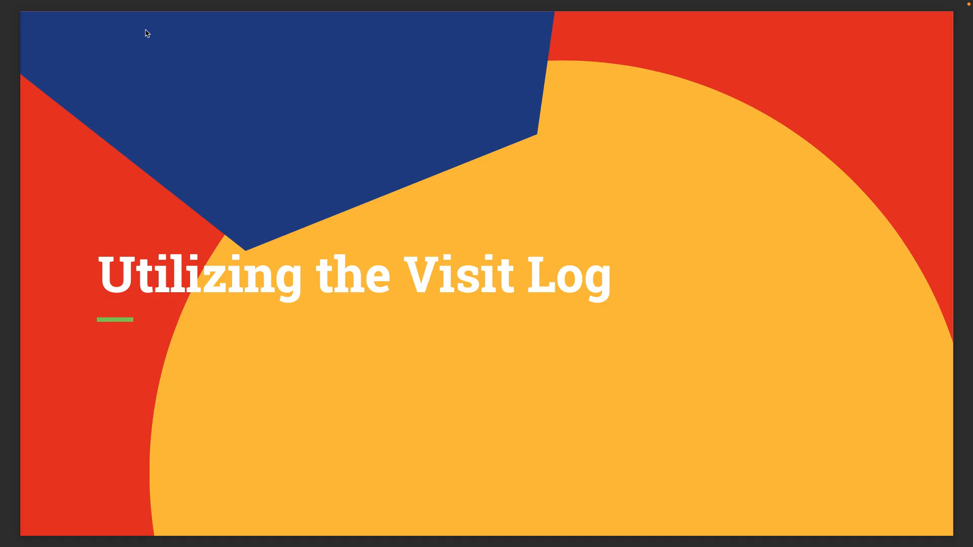
pyautogui.press('Down')
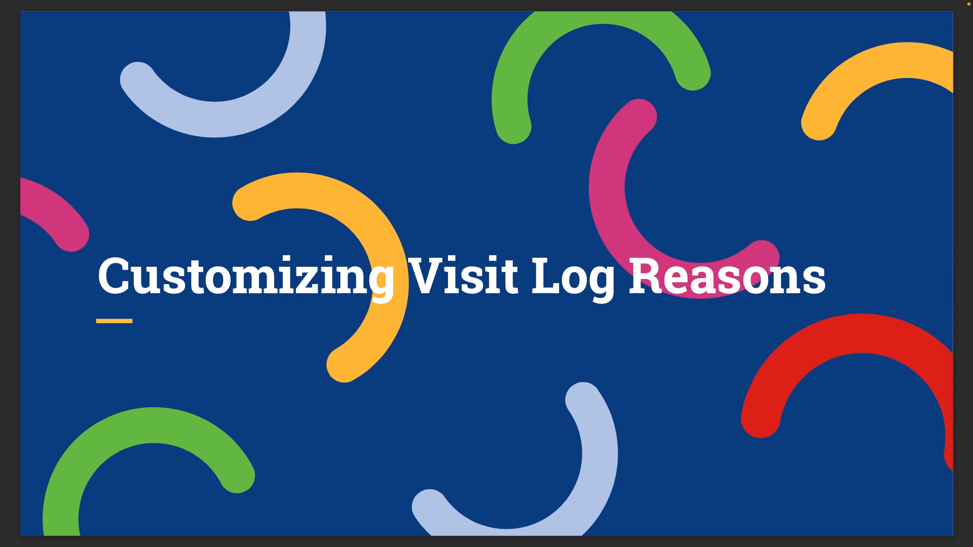
pyautogui.press('Down')
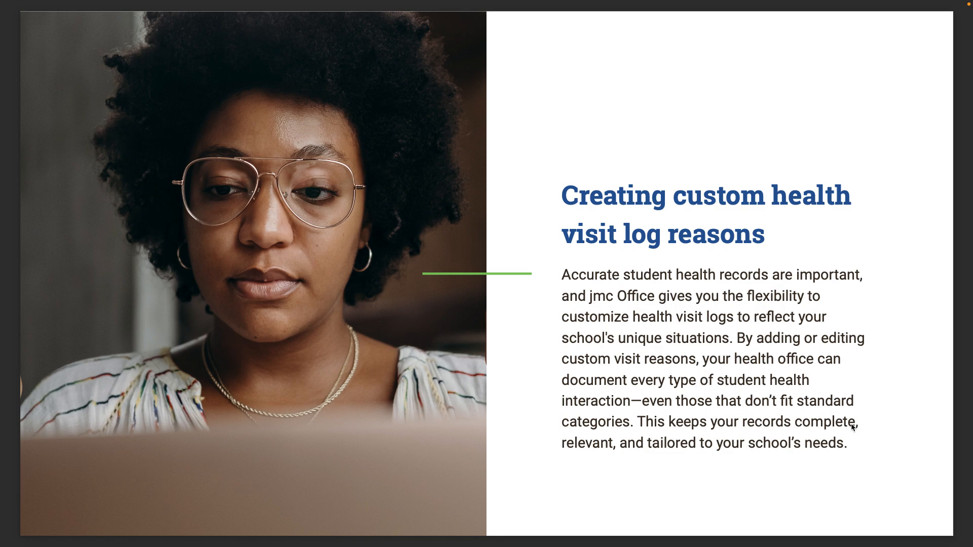
pyautogui.click(748, 439)
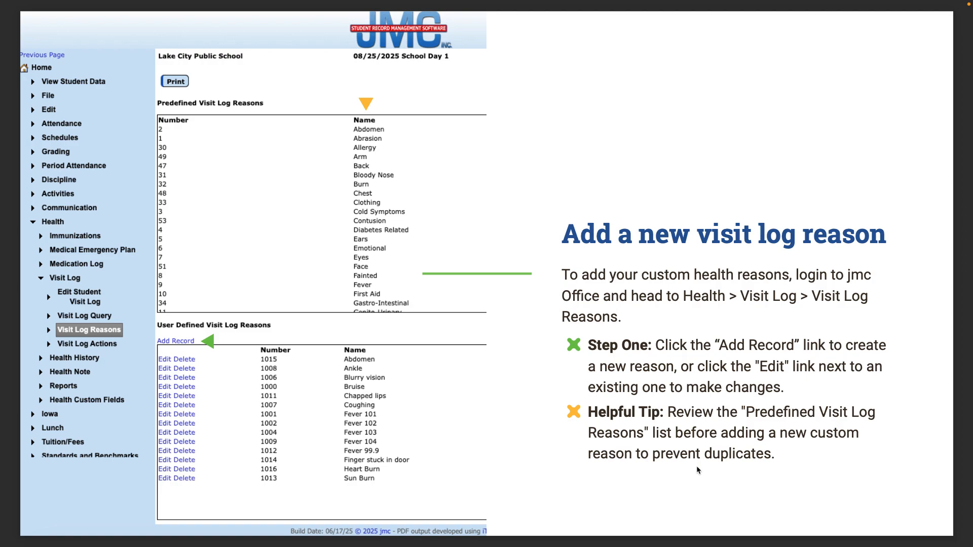
pyautogui.press('Right')
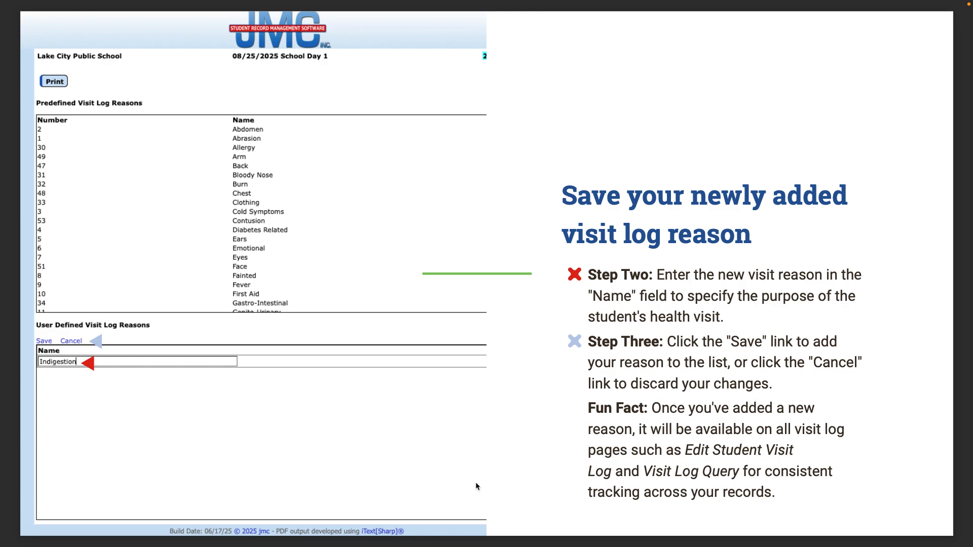
# - Advance two slides to page 68 on customizing visit log reasons and exit full screen
pyautogui.press('Right')
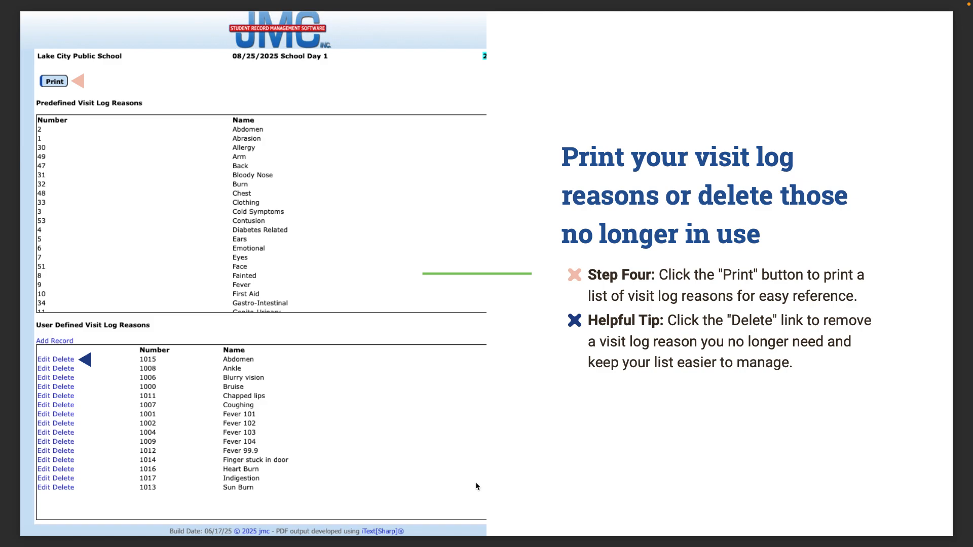
pyautogui.press('Right')
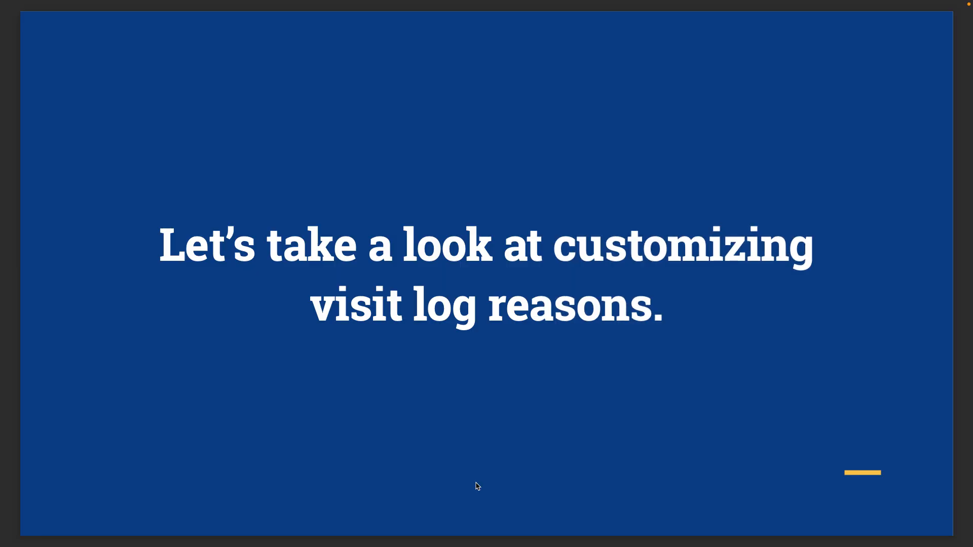
pyautogui.moveTo(34, 2)
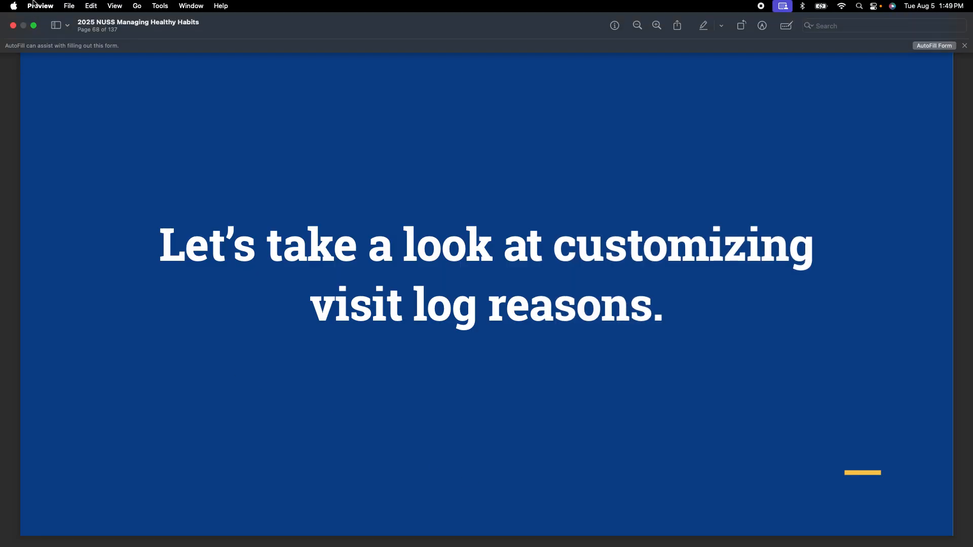
pyautogui.click(34, 25)
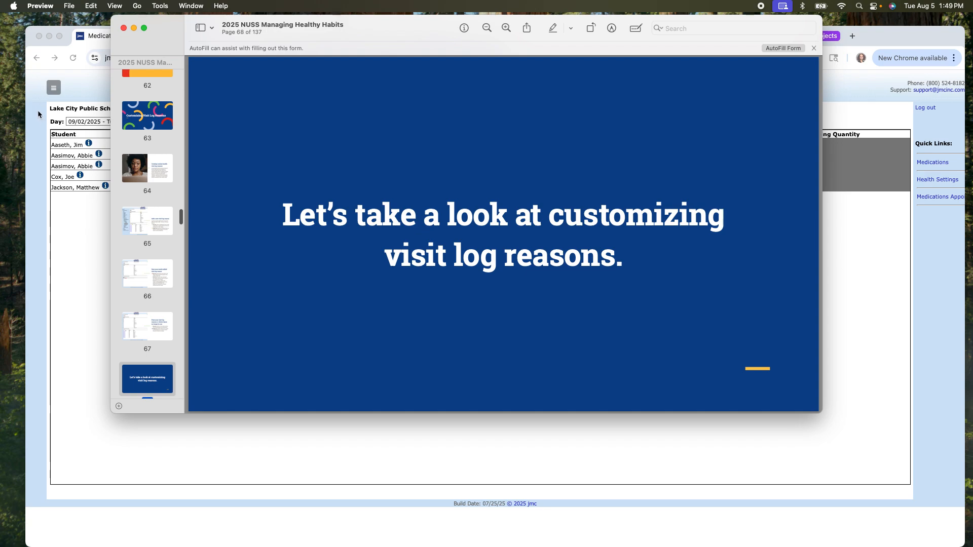
# - Return to jmc Office Home and open Health > Visit Log > Visit Log Reasons
pyautogui.click(37, 110)
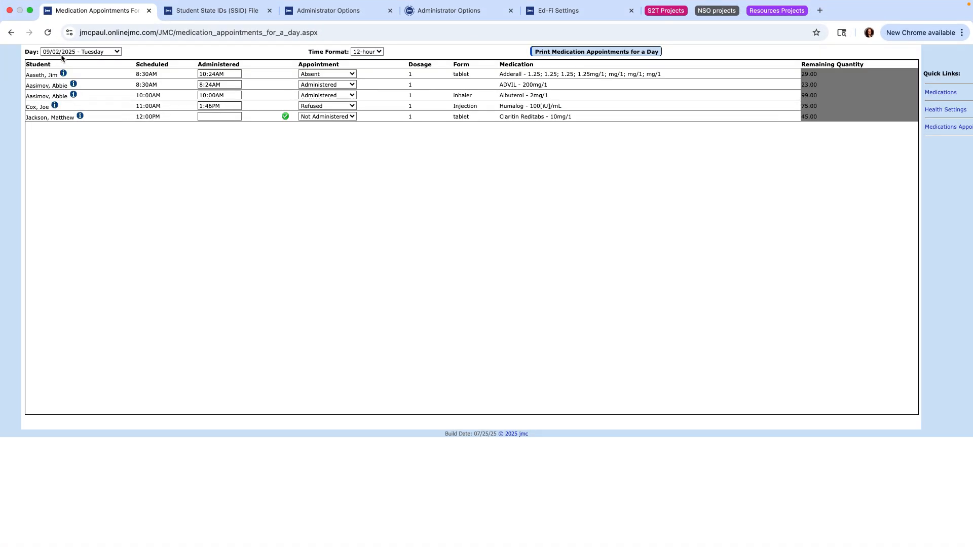
pyautogui.click(32, 65)
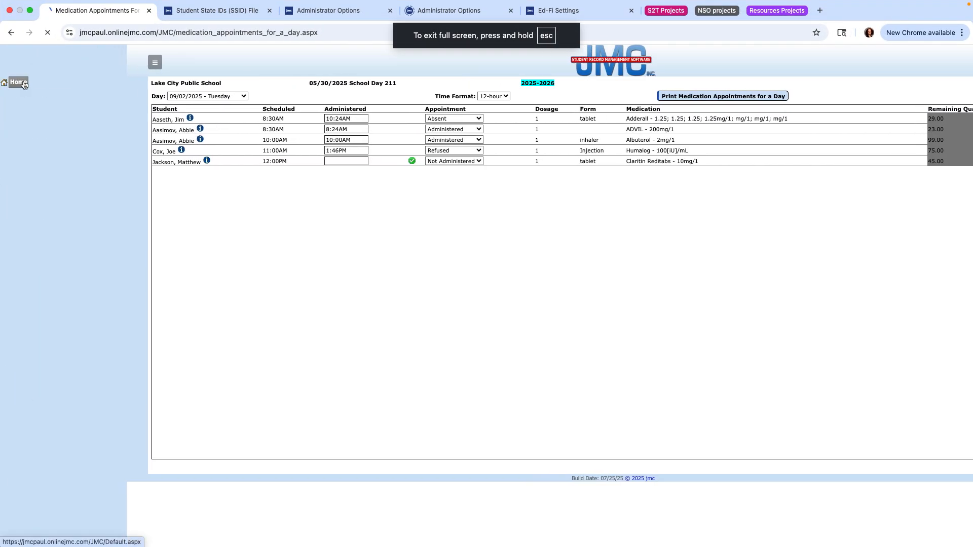
pyautogui.click(24, 81)
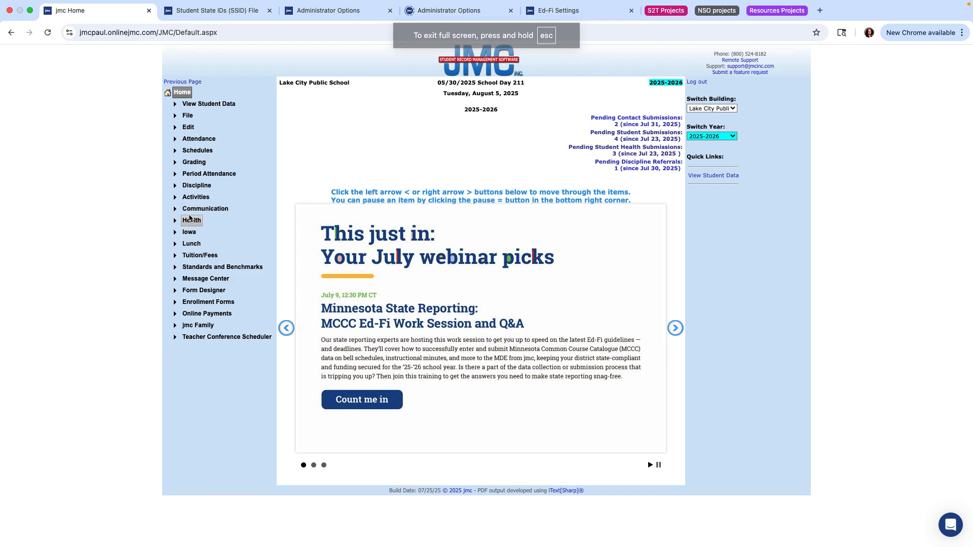
pyautogui.click(191, 221)
pyautogui.click(201, 267)
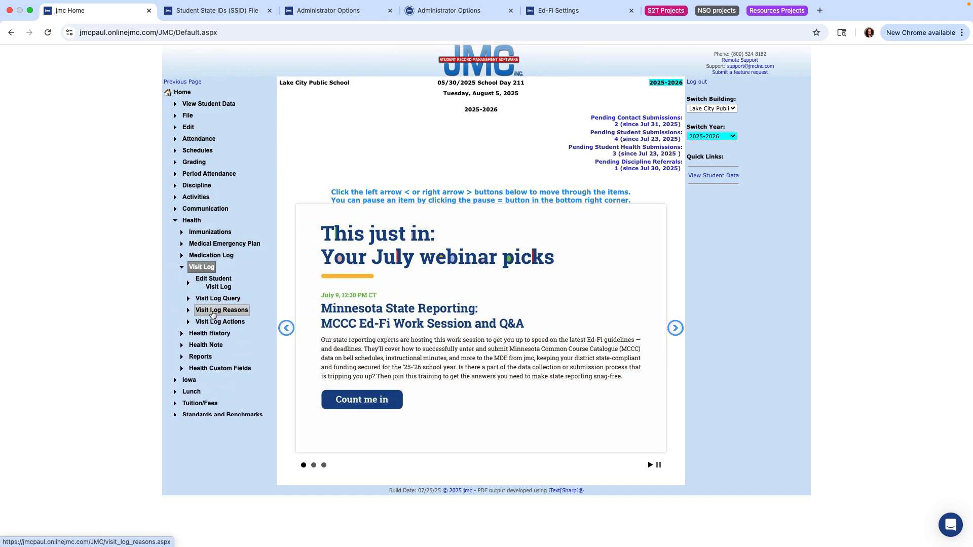
pyautogui.click(213, 313)
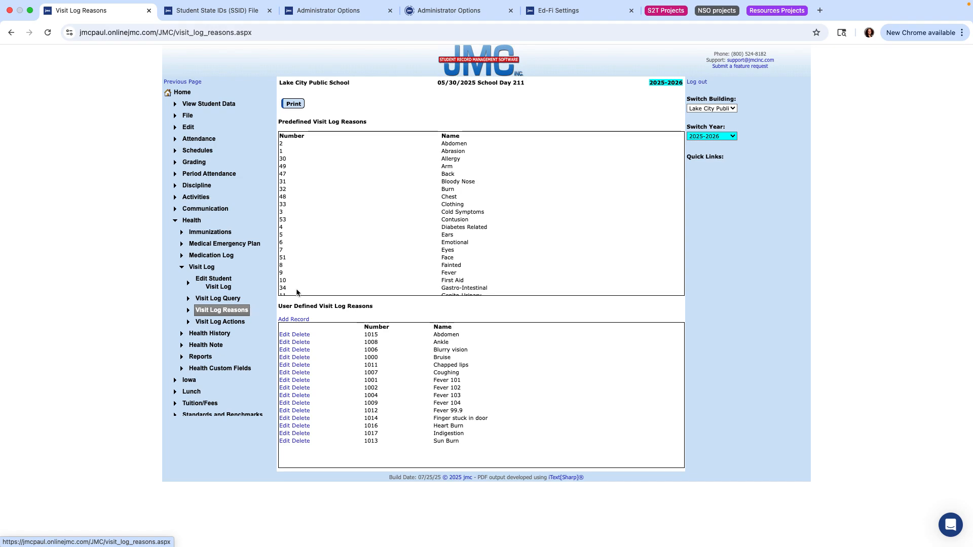
# - Scroll through the User Defined Visit Log Reasons table, from 1015 Abdomen to Sun Burn
pyautogui.scroll(-1, 355, 187)
pyautogui.scroll(2, 355, 190)
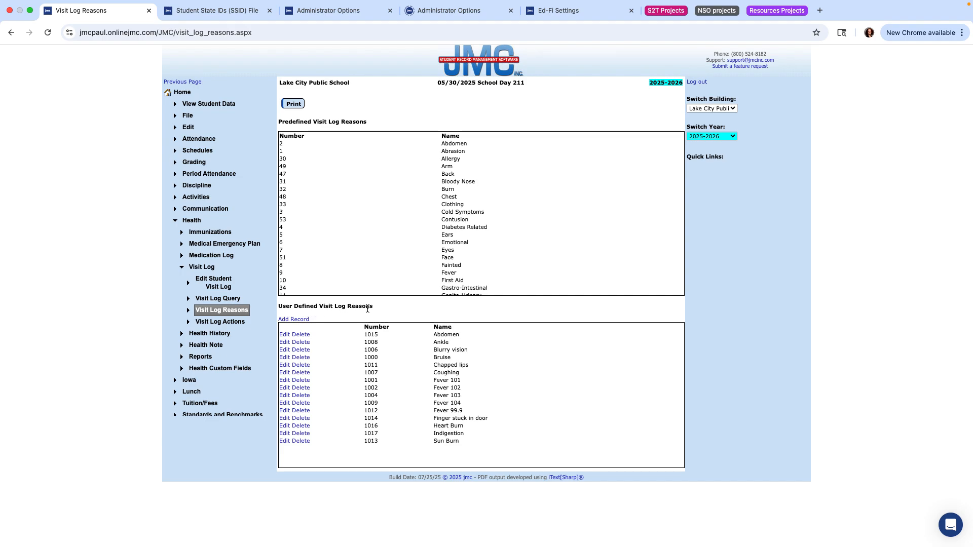
pyautogui.scroll(-10, 441, 240)
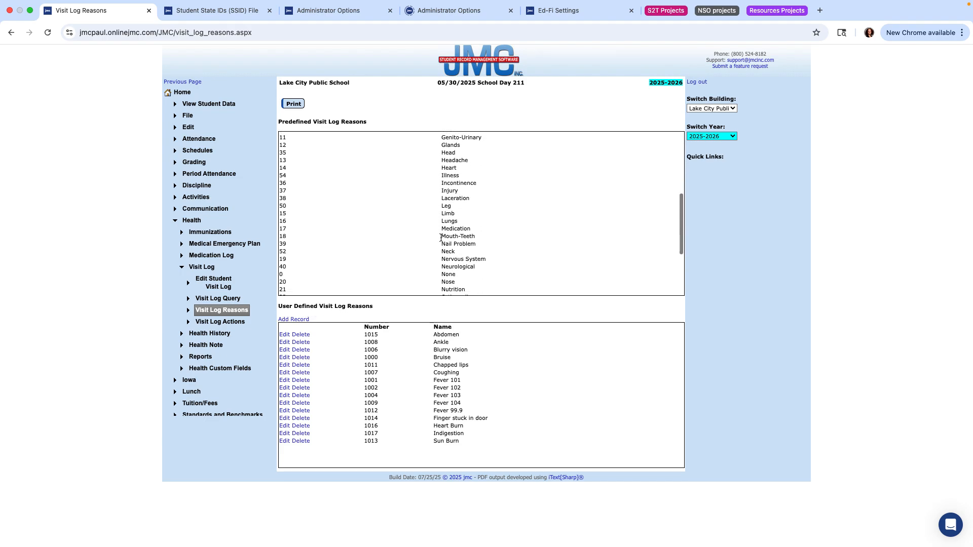
pyautogui.scroll(5, 444, 231)
pyautogui.scroll(7, 450, 221)
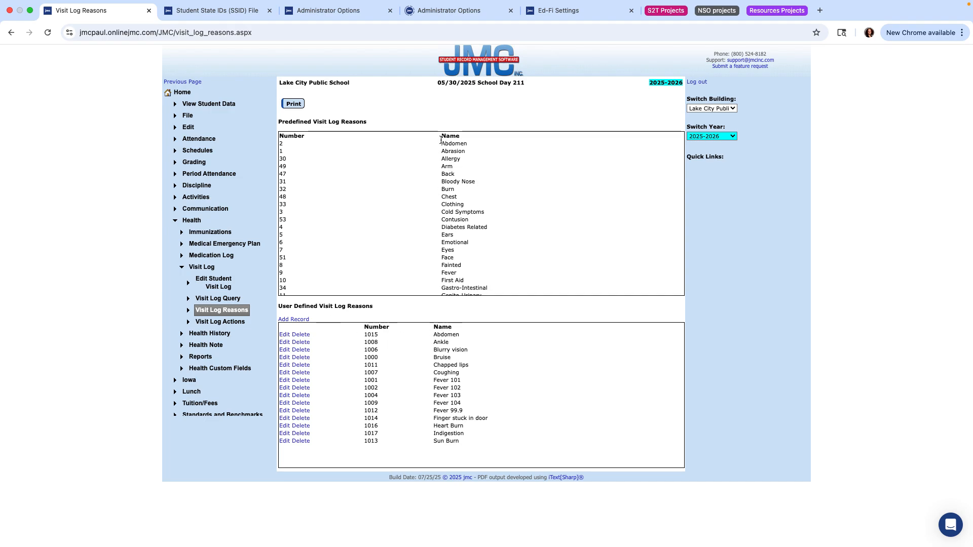
# - Delete custom reason 1015 Abdomen, discard a blank new record, and switch back to the Preview deck
pyautogui.click(301, 335)
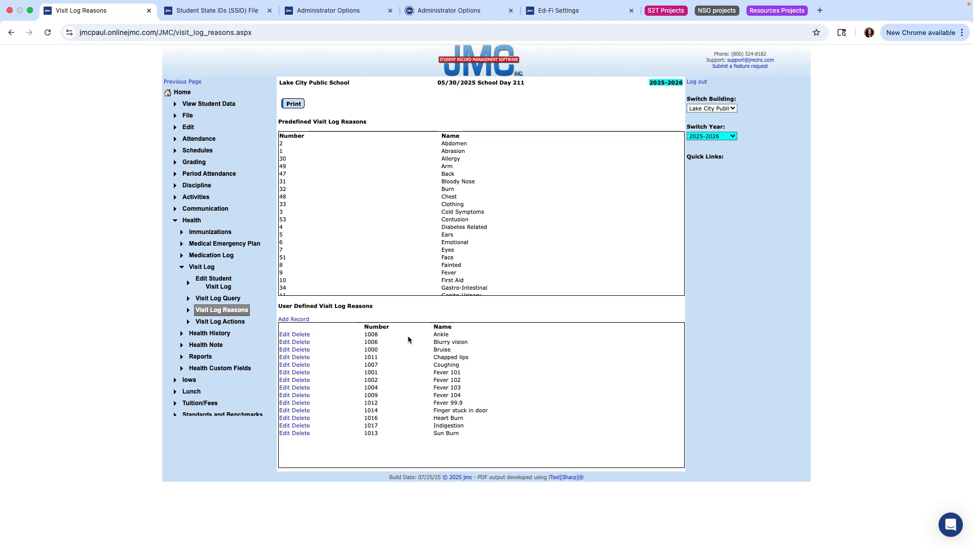
pyautogui.click(293, 320)
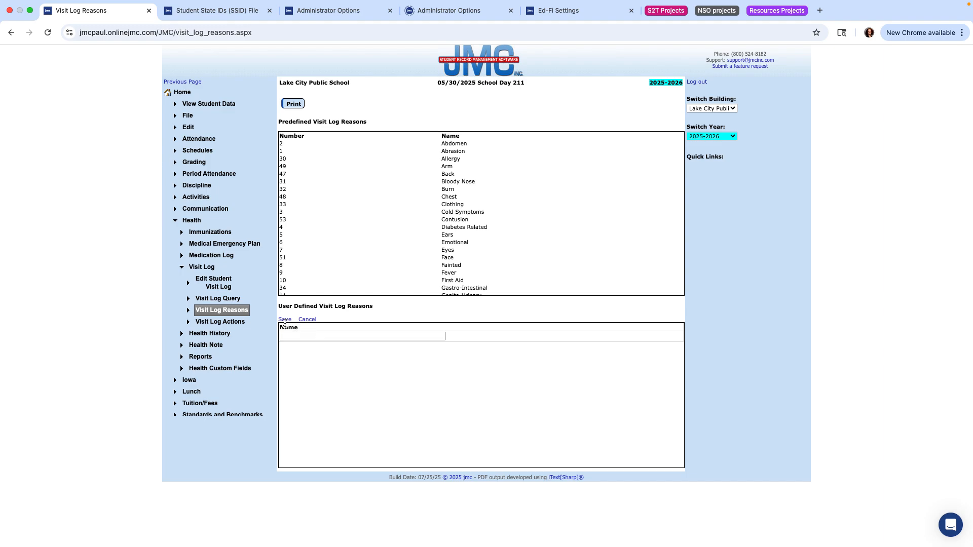
pyautogui.click(307, 319)
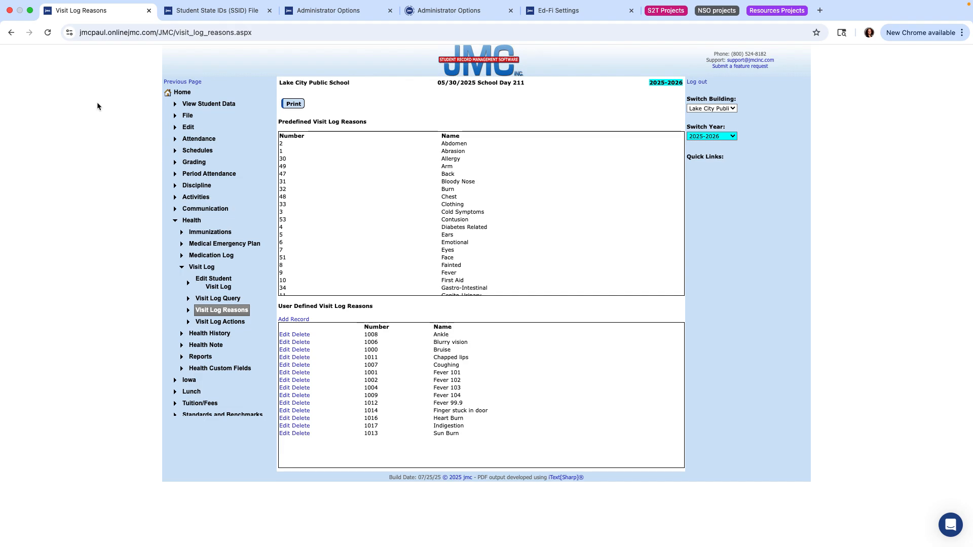
pyautogui.click(30, 10)
pyautogui.click(172, 19)
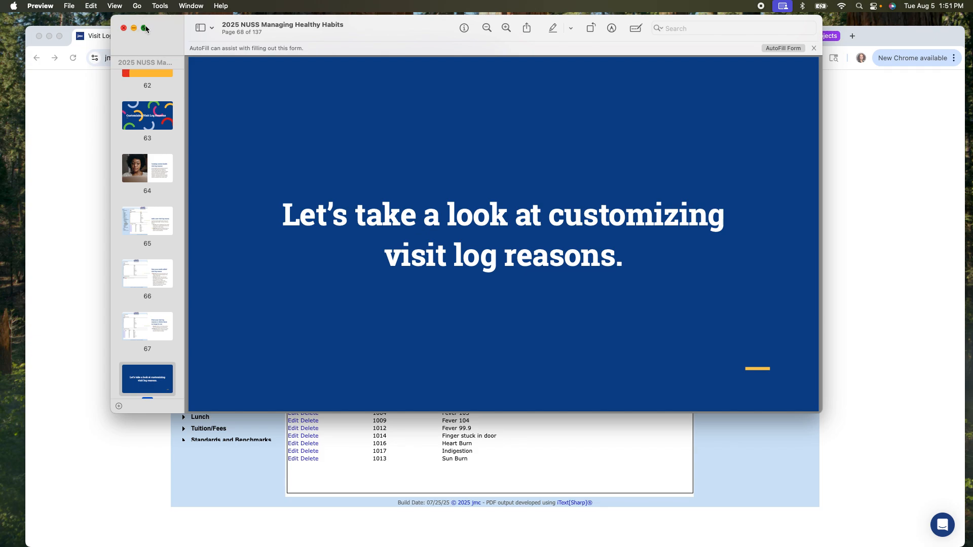
# - Show the deck full screen and advance two slides to 'Customizing Visit Log Actions'
pyautogui.click(144, 28)
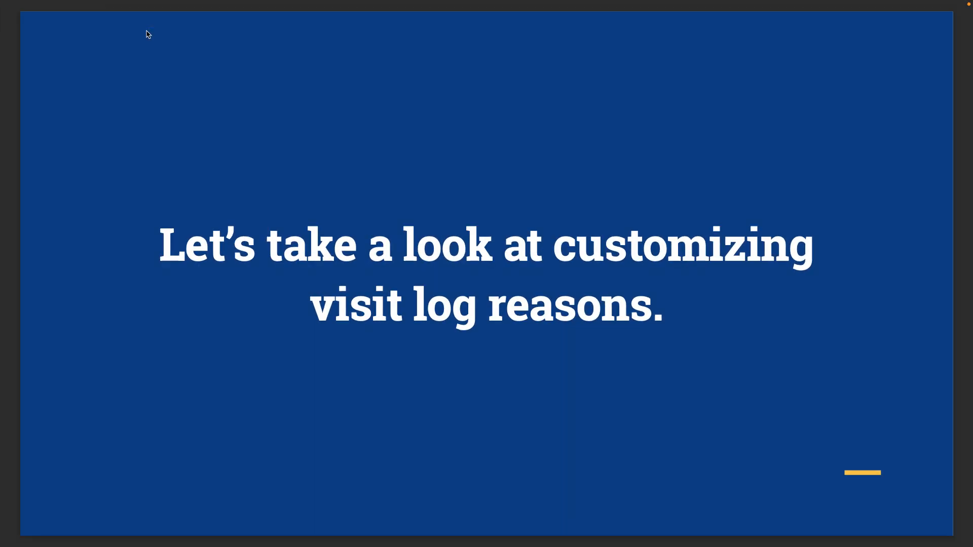
pyautogui.press('Down')
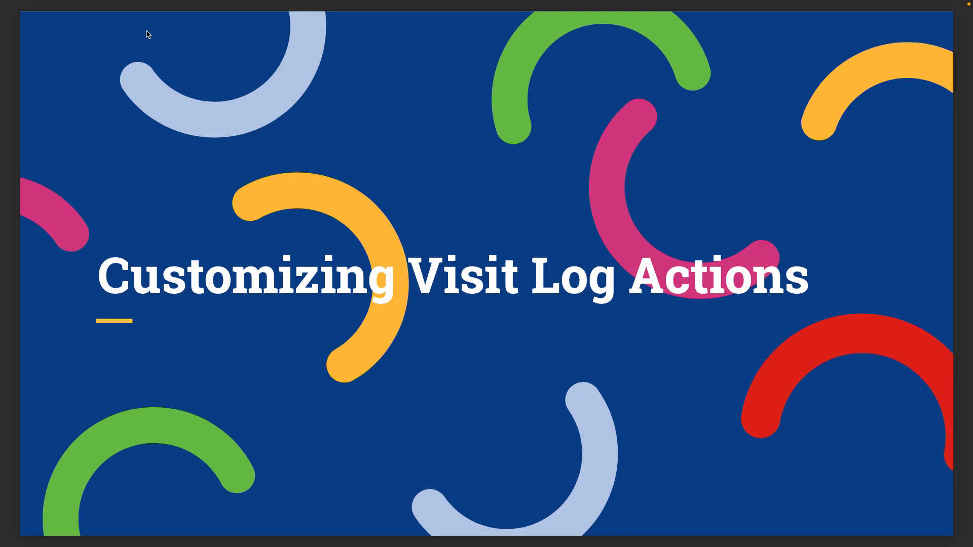
pyautogui.press('Down')
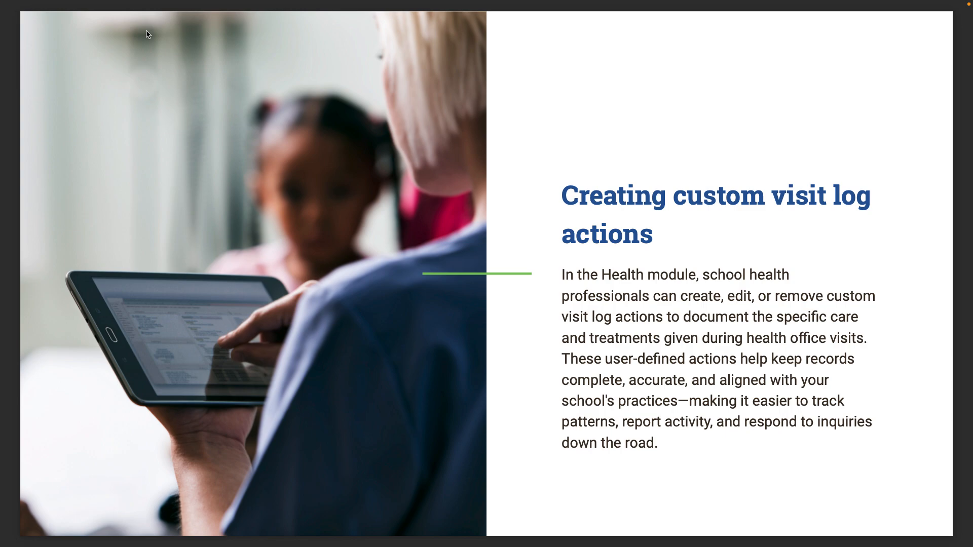
# - Advance four slides past the action steps, Fun Fact and Helpful Tip slides
pyautogui.press('Right')
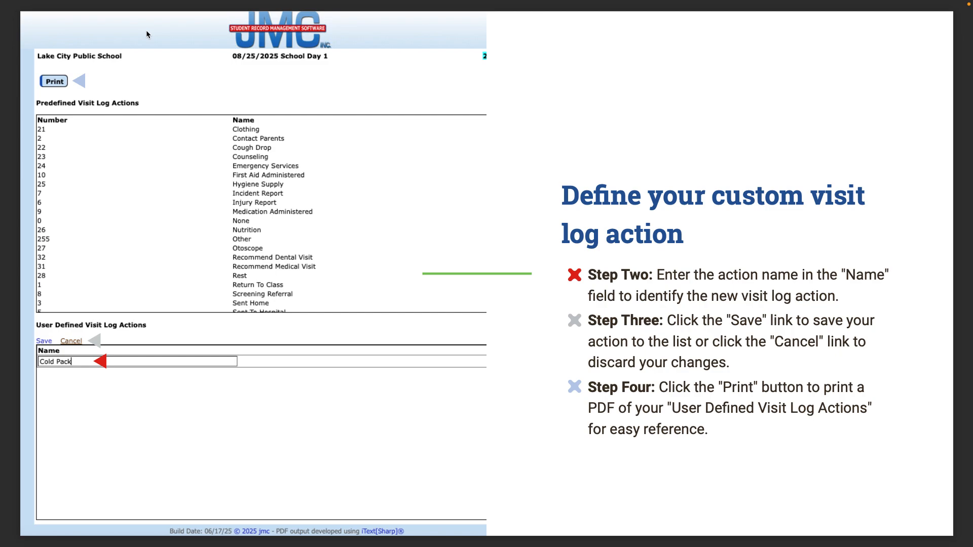
pyautogui.press('Right')
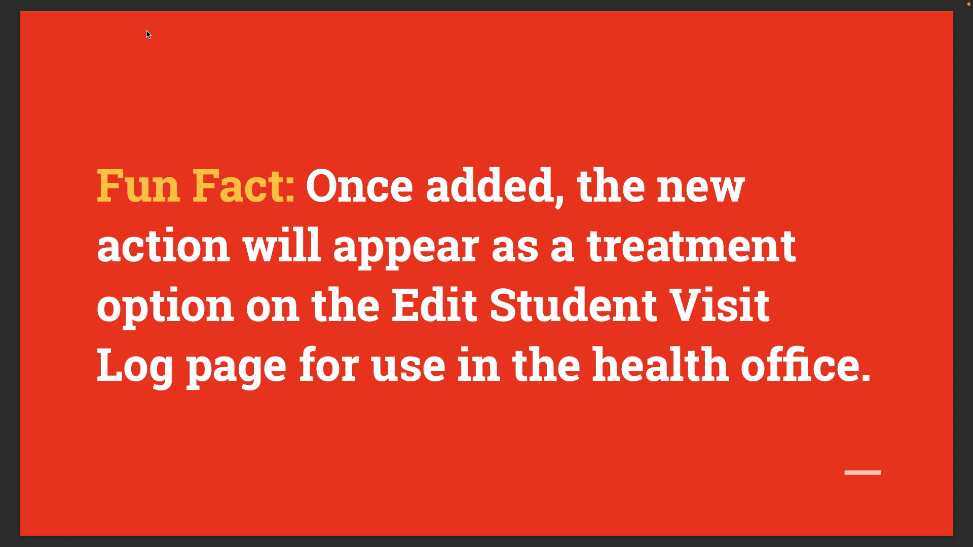
pyautogui.press('Right')
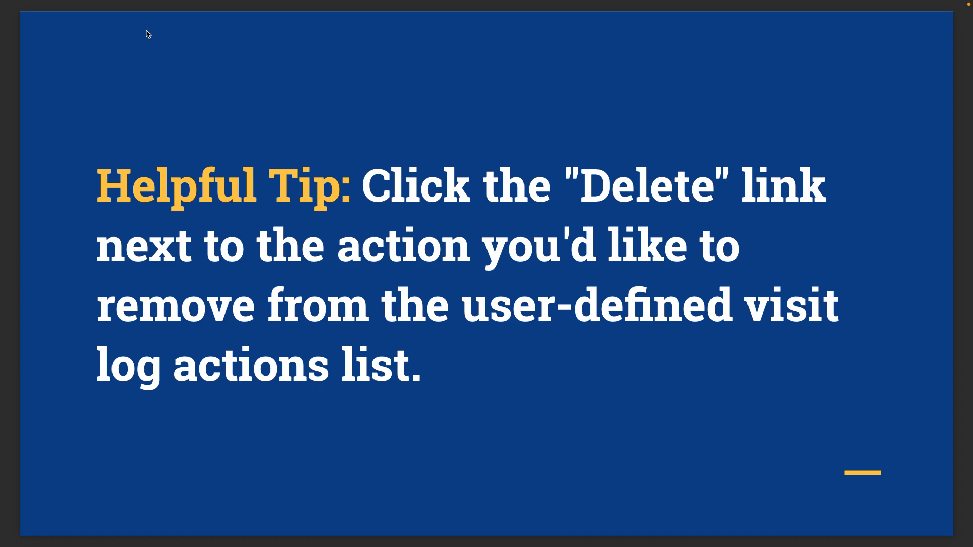
pyautogui.press('Right')
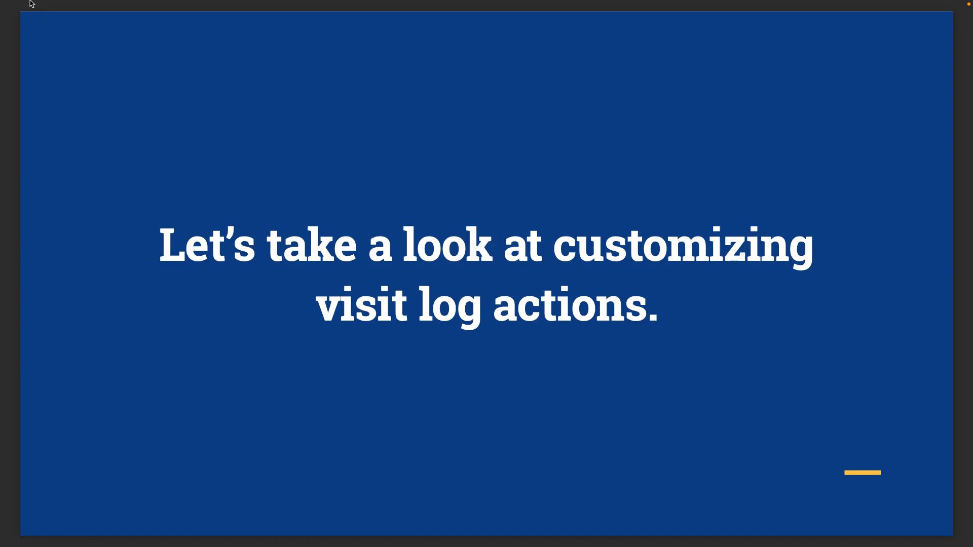
# - Take Preview out of full screen and bring the jmc Office browser forward full screen
pyautogui.moveTo(30, 3)
pyautogui.click(34, 26)
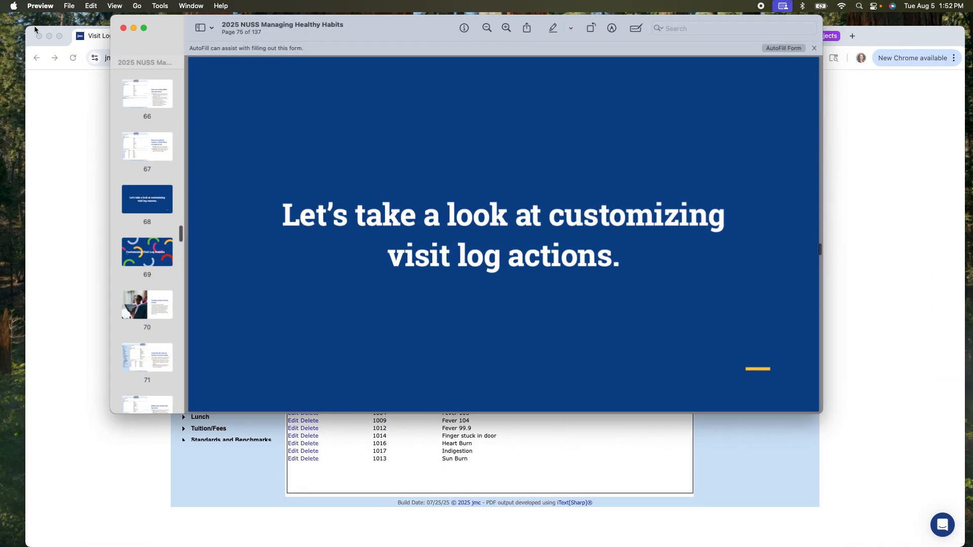
pyautogui.click(59, 140)
pyautogui.click(59, 35)
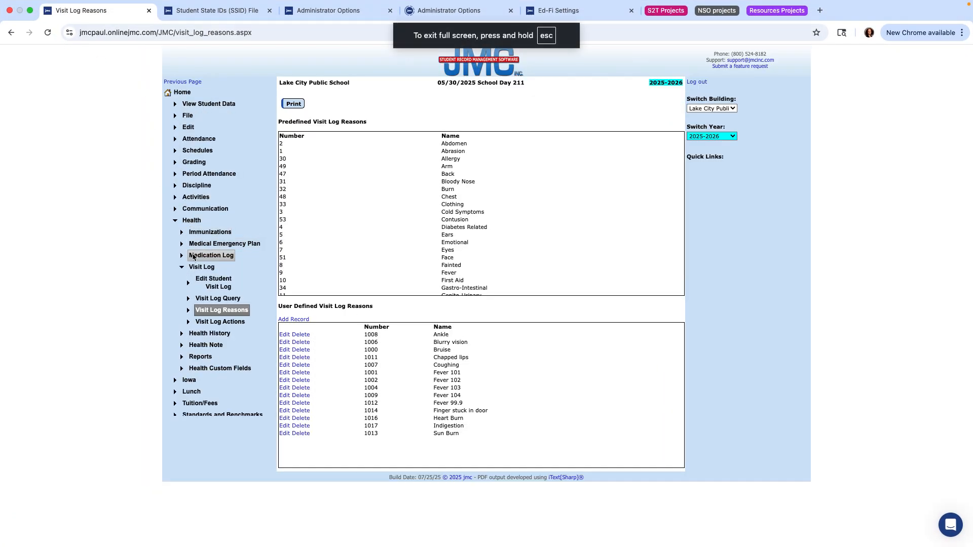
# - Open Visit Log Actions and review the 11 user-defined actions, Ace bandage wraps to Reflexology treatment
pyautogui.click(229, 324)
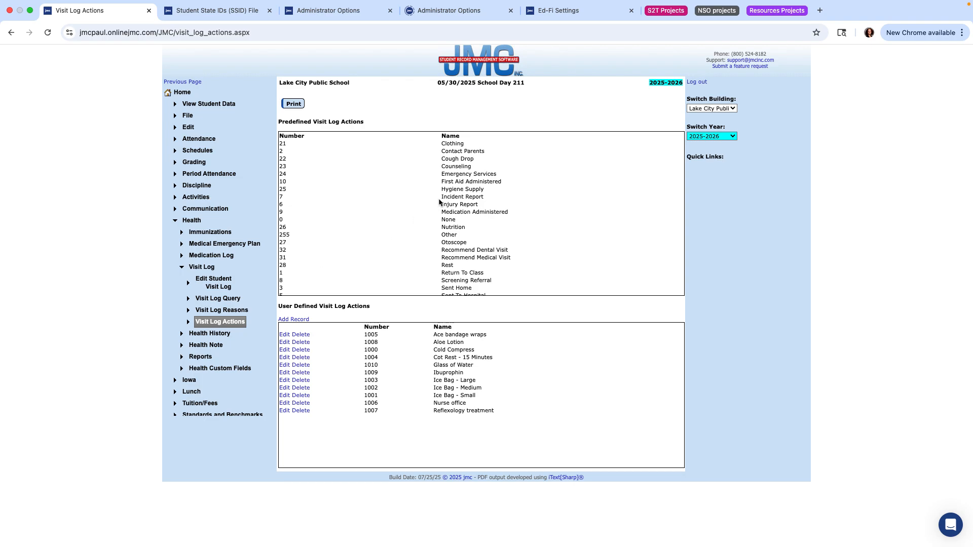
pyautogui.scroll(-1, 439, 202)
pyautogui.scroll(3, 457, 167)
pyautogui.scroll(-1, 456, 167)
pyautogui.scroll(2, 456, 167)
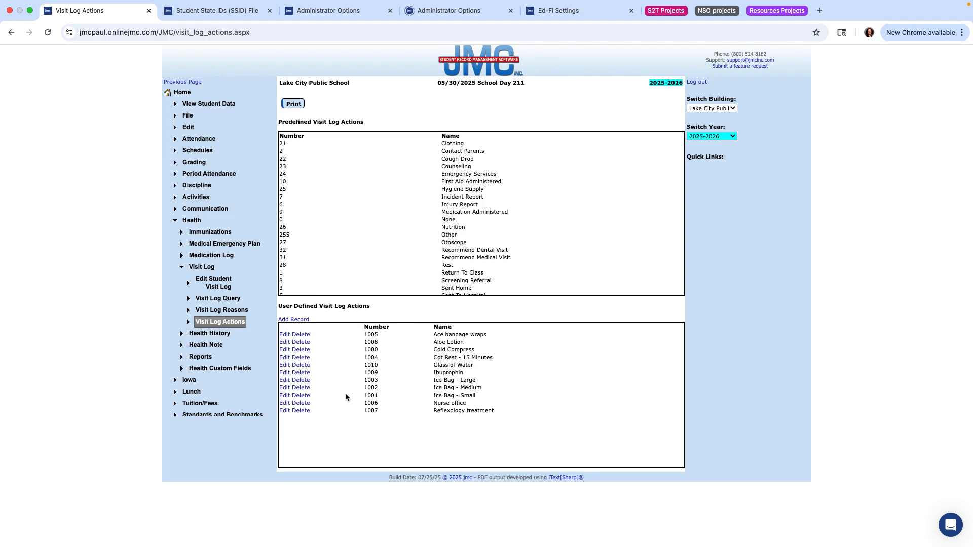
pyautogui.scroll(-2, 430, 184)
pyautogui.scroll(2, 431, 185)
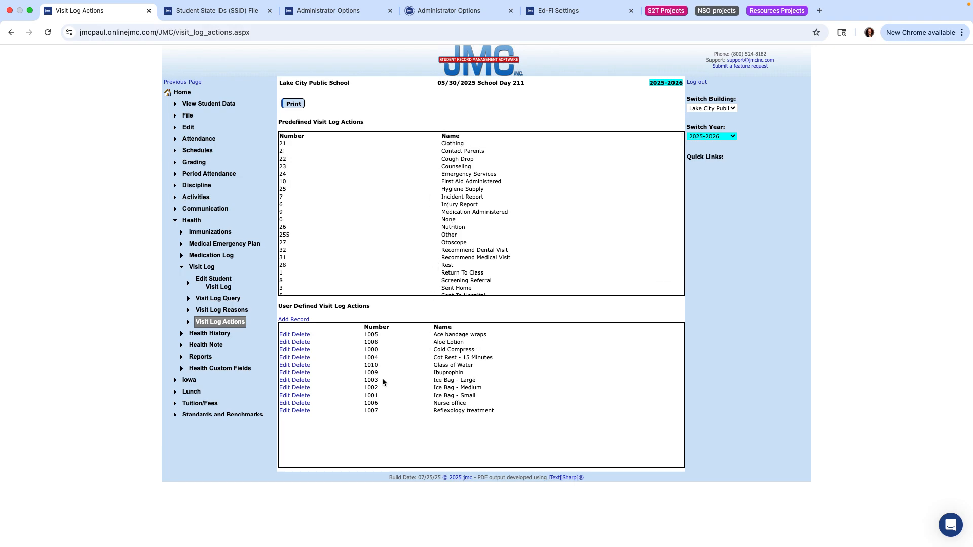
# - Start a new visit log action, cancel it unsaved, and return the browser to a normal window
pyautogui.click(293, 319)
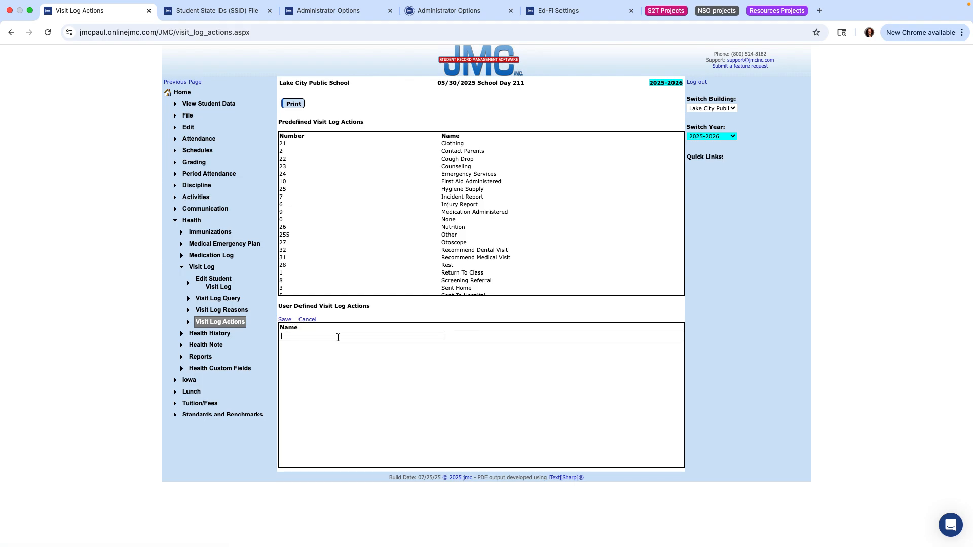
pyautogui.click(355, 336)
pyautogui.click(306, 320)
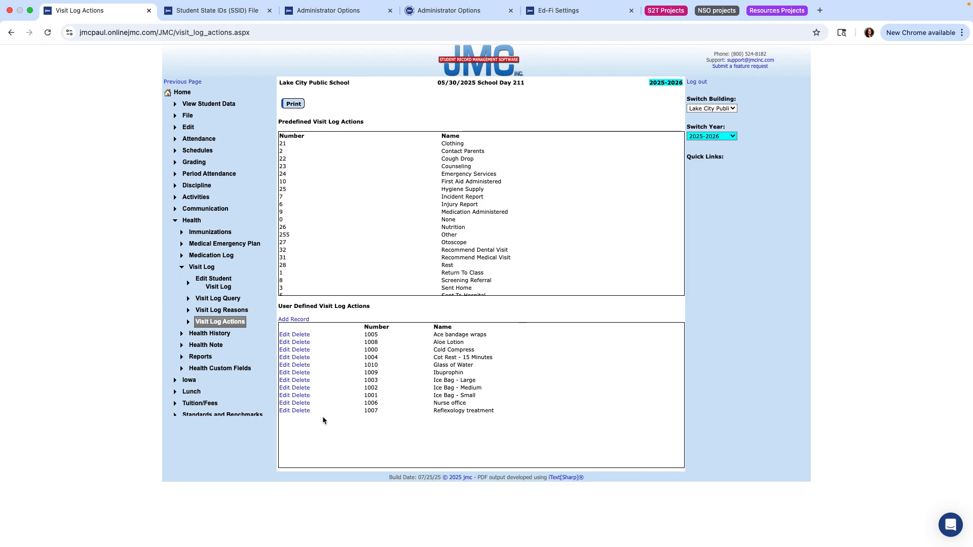
pyautogui.click(30, 10)
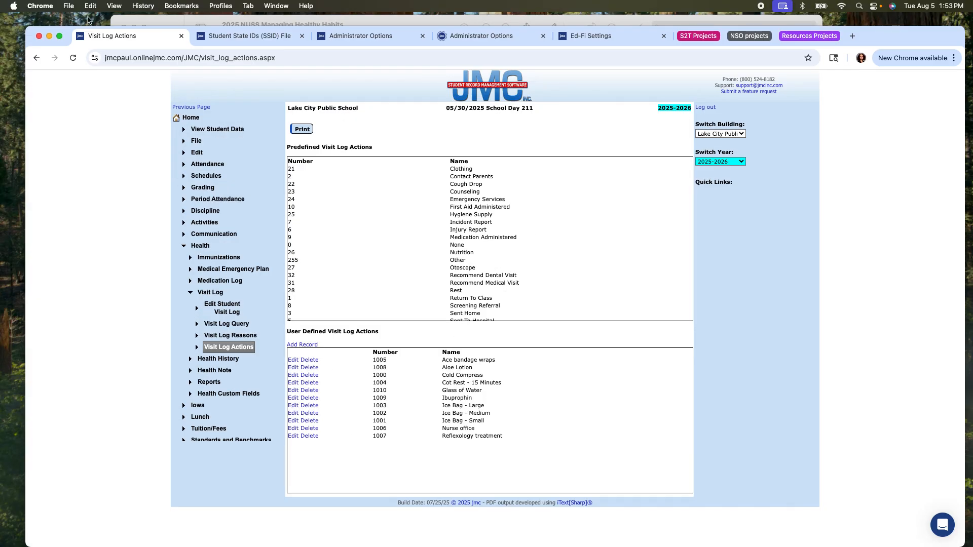
# - Put the Preview deck back full screen on 'Document health office visits with the student visit log'
pyautogui.click(158, 21)
pyautogui.click(145, 29)
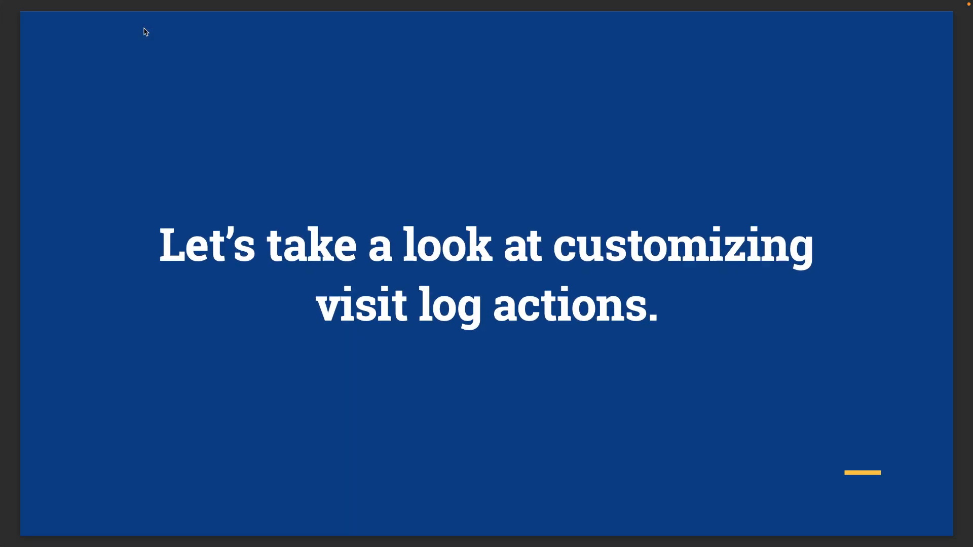
pyautogui.press('Right')
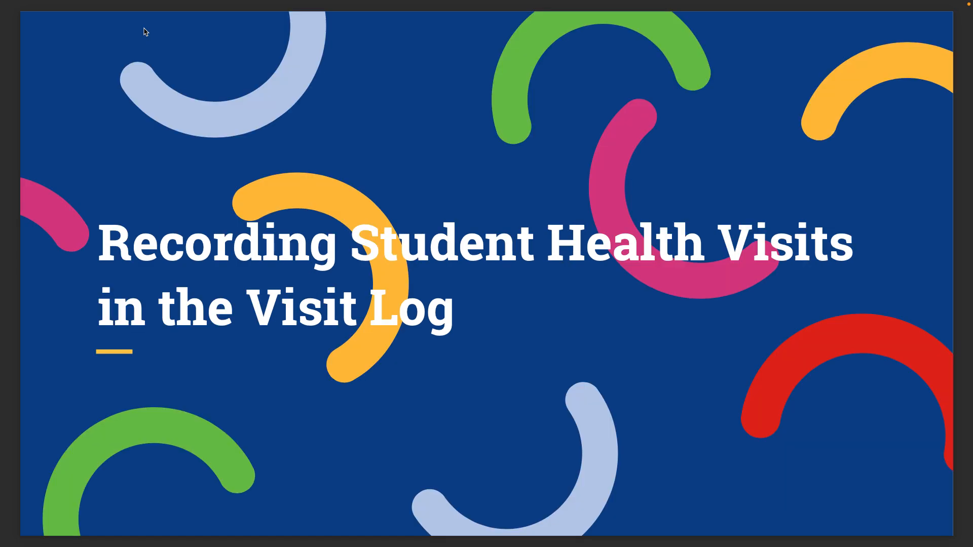
pyautogui.press('Right')
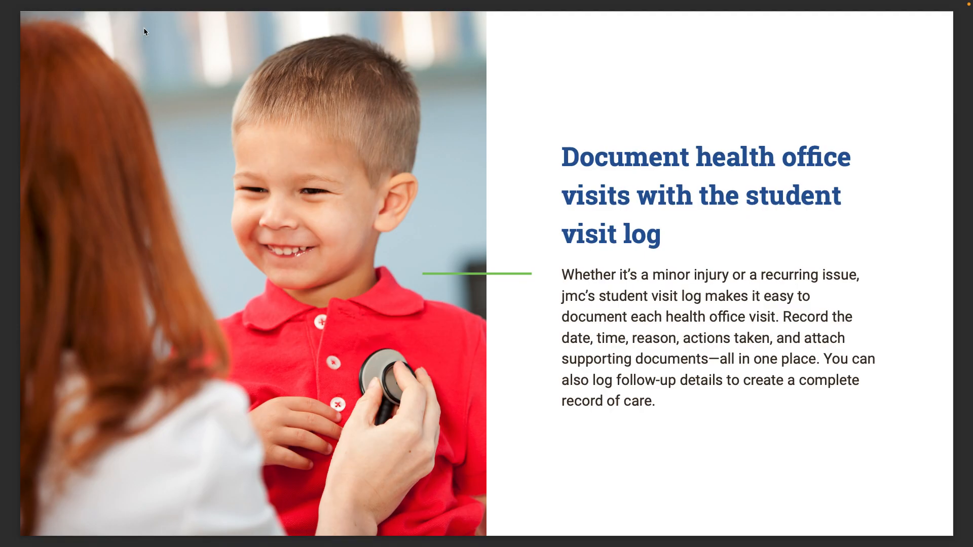
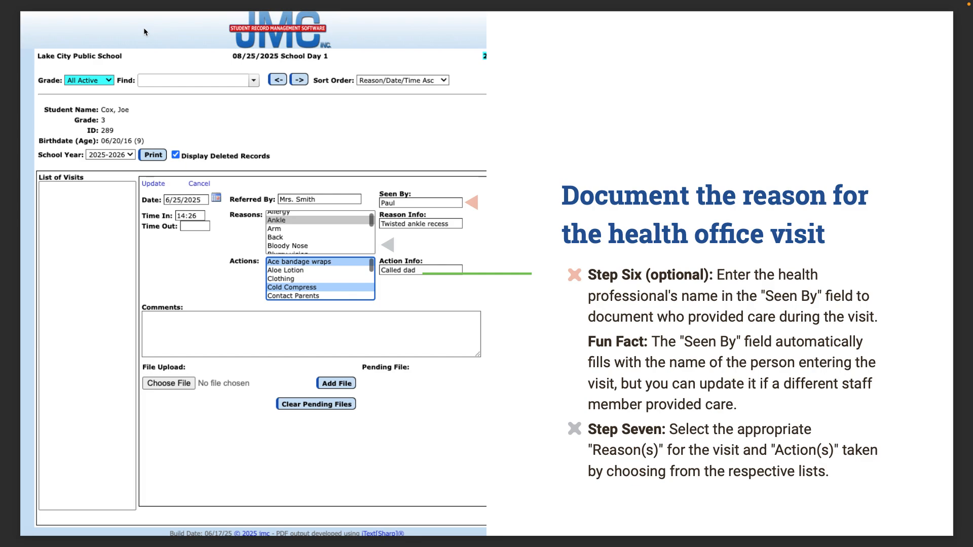
# - Advance to the Helpful Tip slide about holding CTRL or CMD to select several items
pyautogui.press('Right')
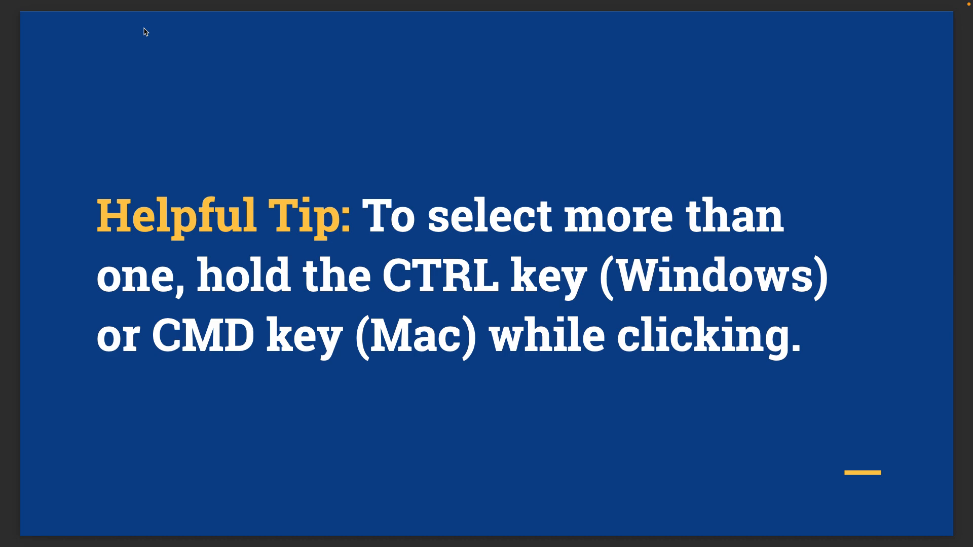
# - Advance two slides to 'Let's take a look at recording student health visits'
pyautogui.press('Right')
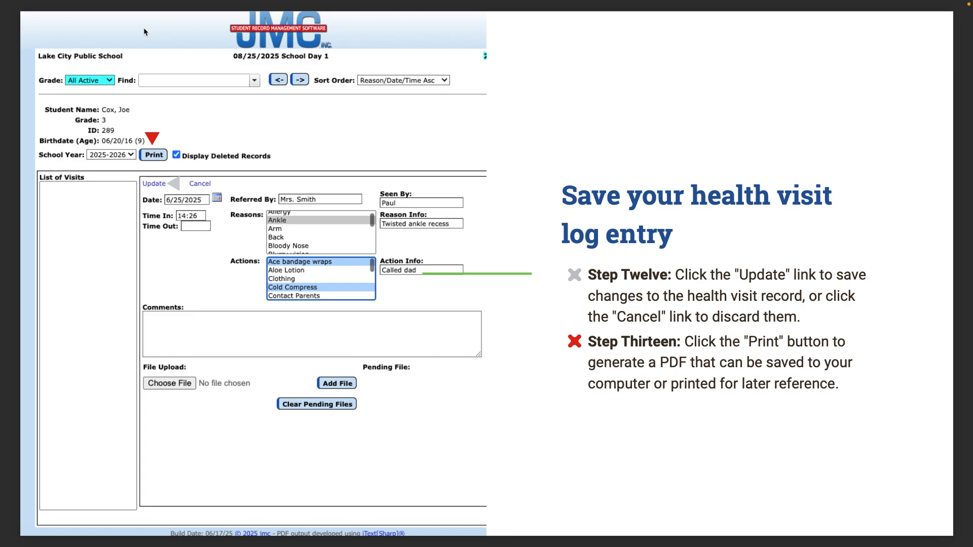
pyautogui.press('Right')
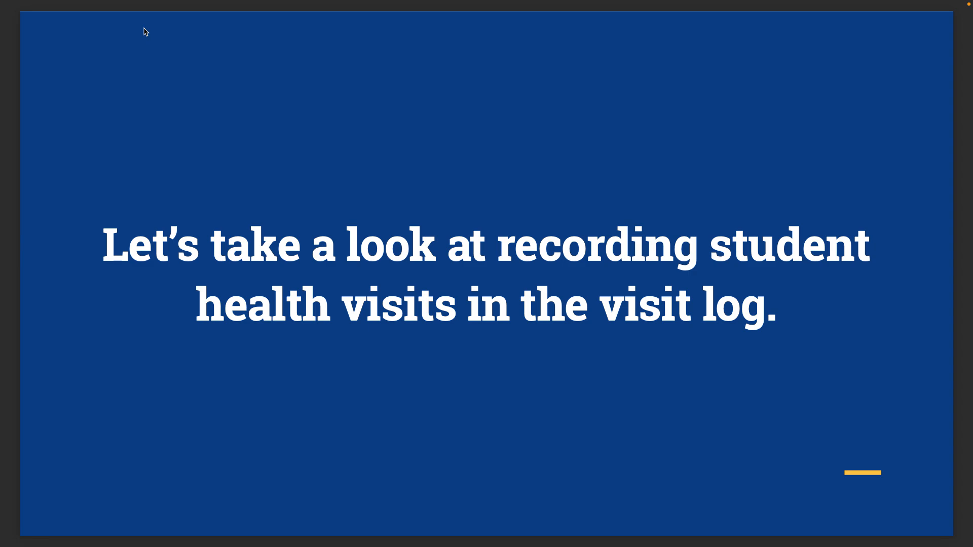
# - Leave the Preview slideshow and bring Chrome with jmc Office forward, full screen
pyautogui.moveTo(52, 2)
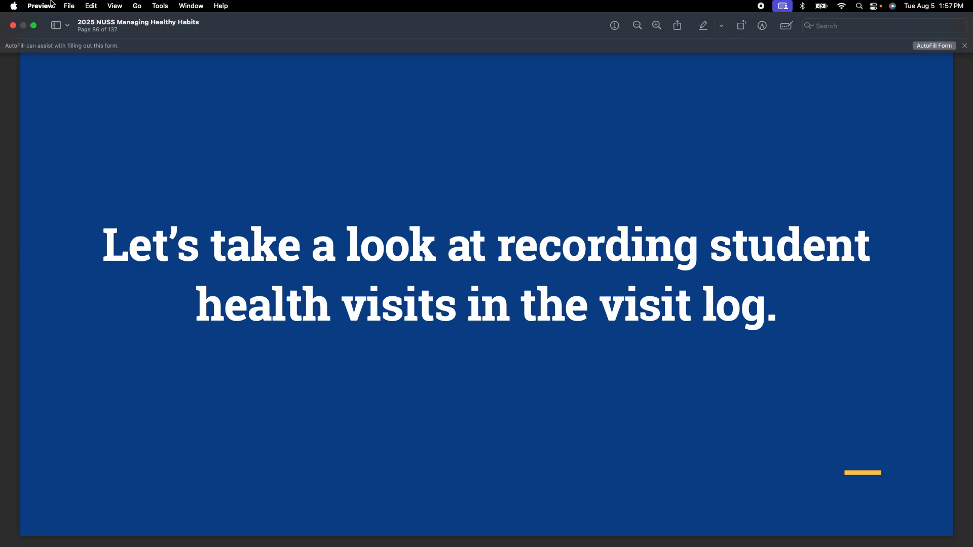
pyautogui.click(35, 27)
pyautogui.click(53, 87)
pyautogui.click(59, 36)
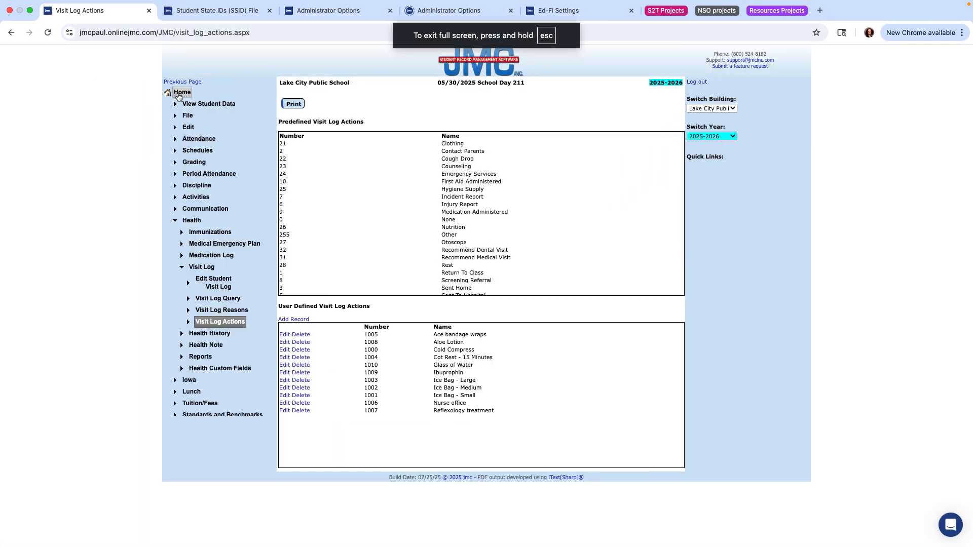
# - Go Home, then Health > Visit Log > Edit Student Visit Log
pyautogui.click(178, 96)
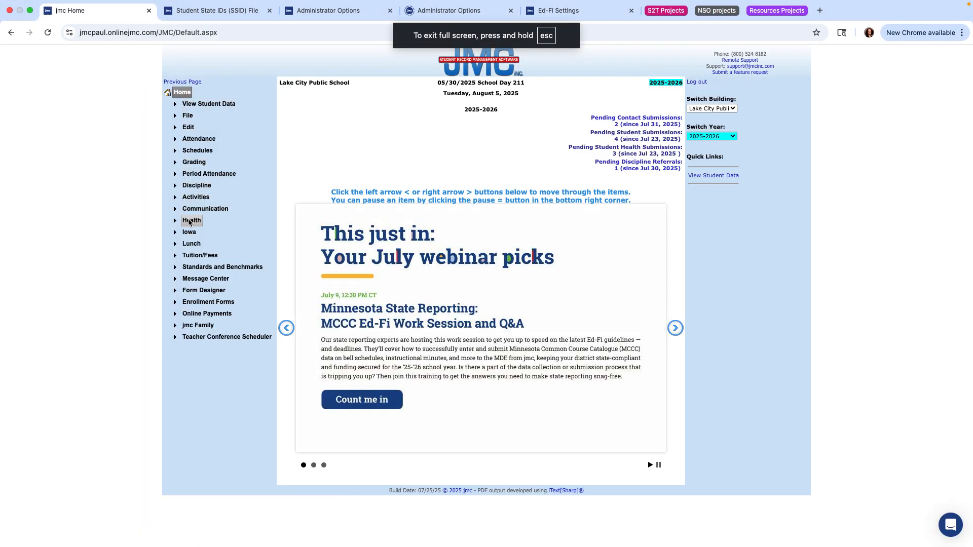
pyautogui.click(189, 222)
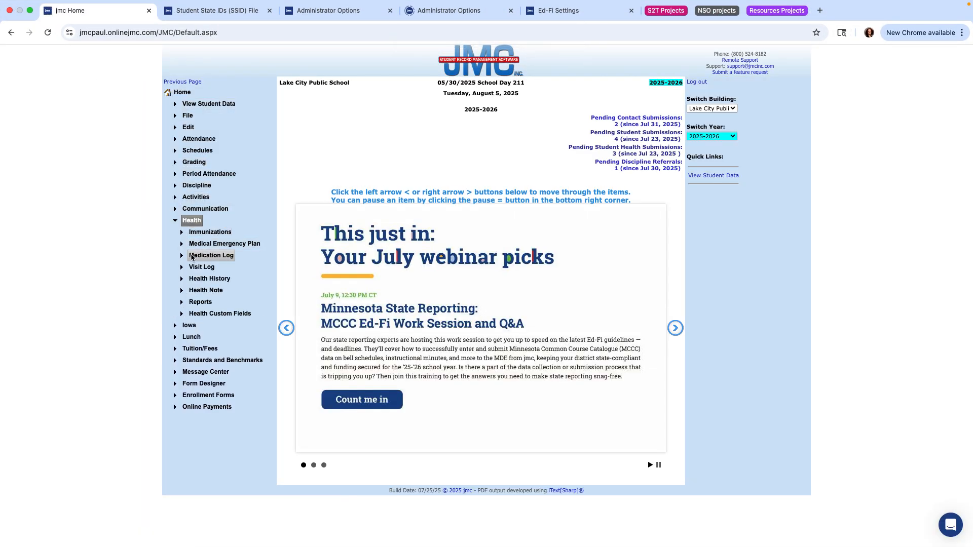
pyautogui.click(199, 268)
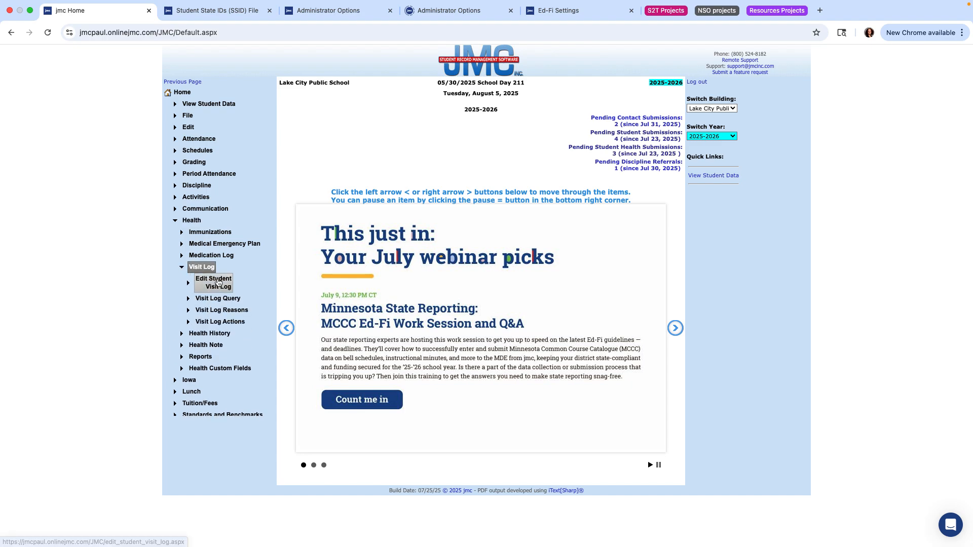
pyautogui.click(218, 283)
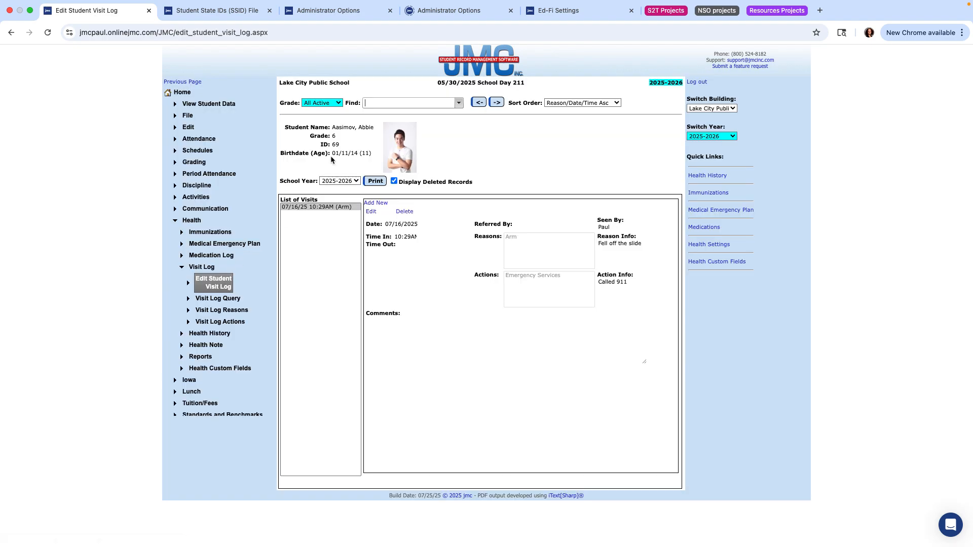
# - Find the student and add a new visit entry dated 8/5/2025 with time in 13:57
pyautogui.click(372, 102)
pyautogui.click(374, 203)
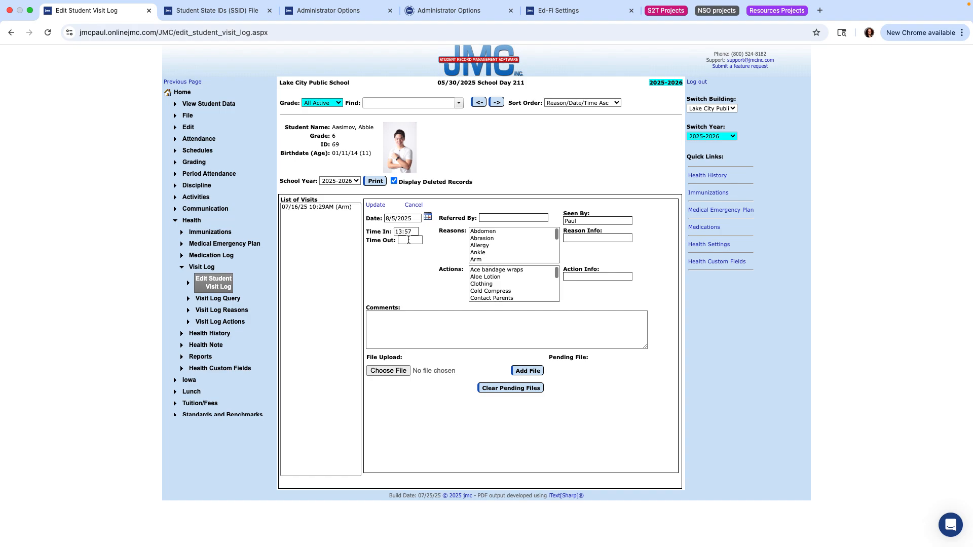
# - Fill Referred By with the suggested teacher and select the staff name in Seen By
pyautogui.click(490, 218)
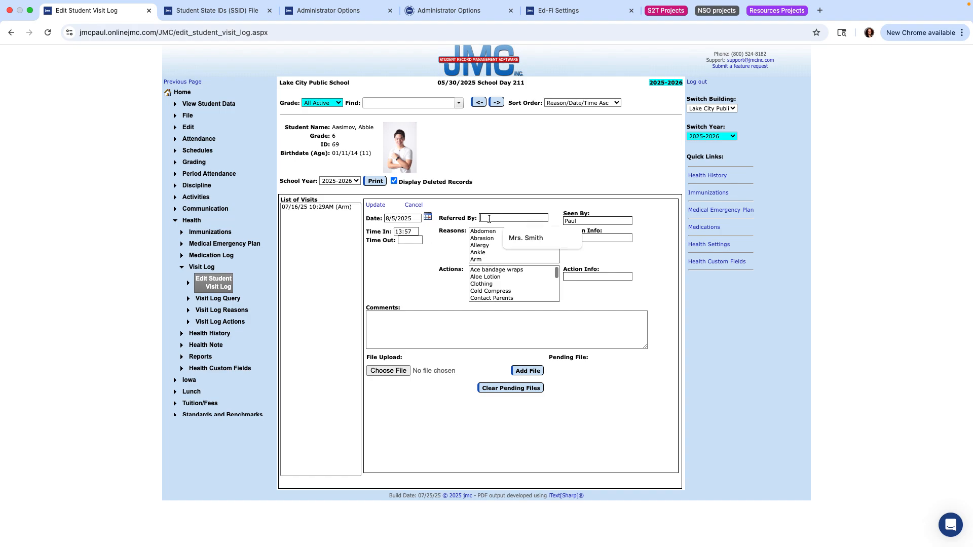
pyautogui.click(525, 238)
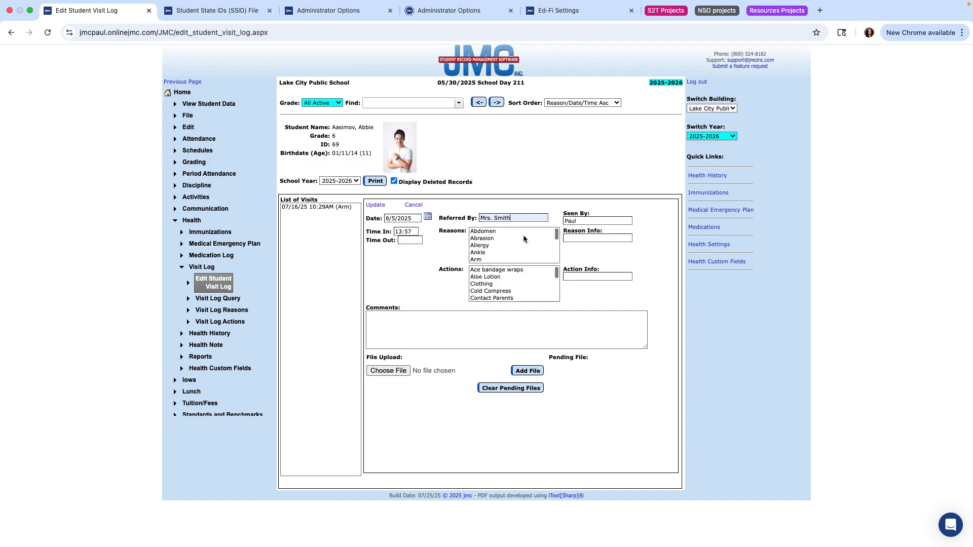
pyautogui.doubleClick(571, 222)
# - Choose Arm as the reason, Aloe Lotion and Cold Compress as actions, and autofill Reason Info
pyautogui.click(483, 260)
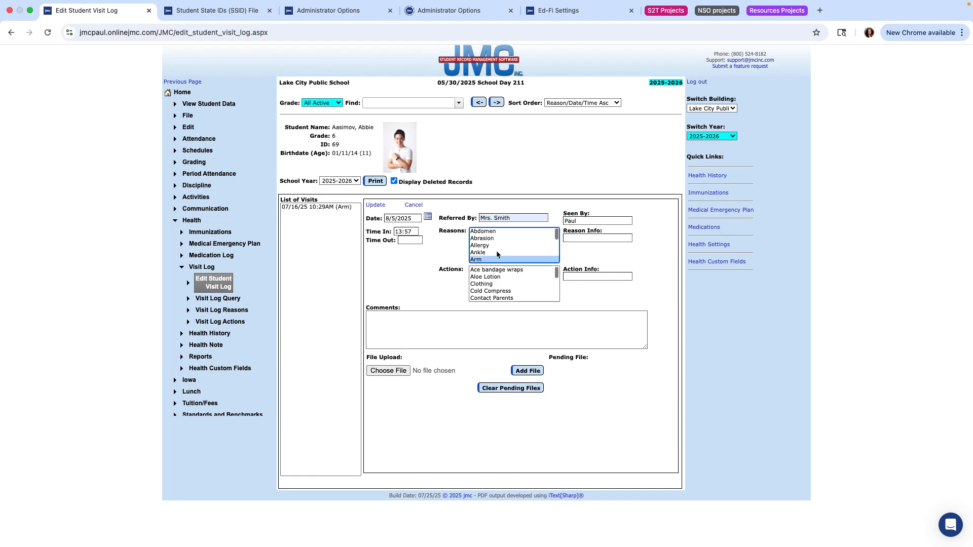
pyautogui.click(492, 278)
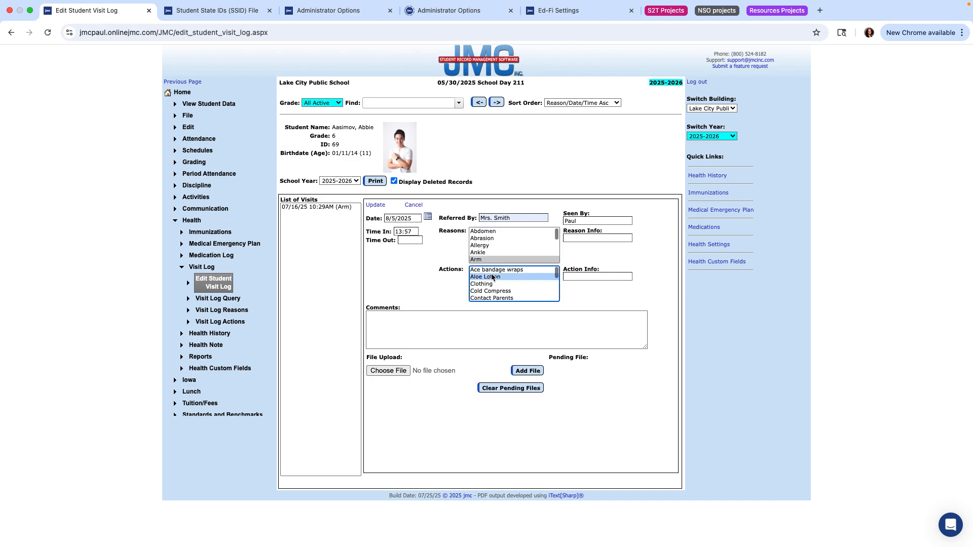
pyautogui.keyDown('super'); pyautogui.click(495, 292); pyautogui.keyUp('super')
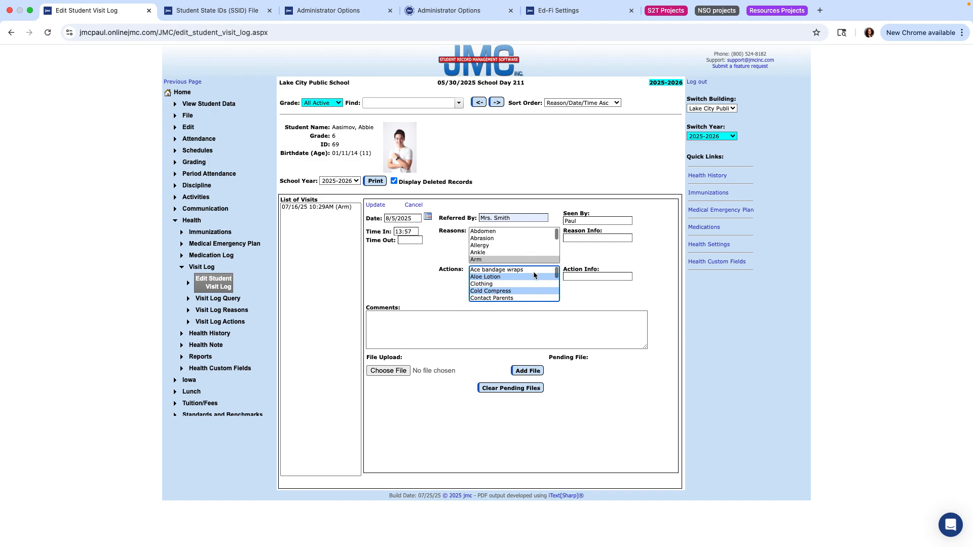
pyautogui.click(578, 238)
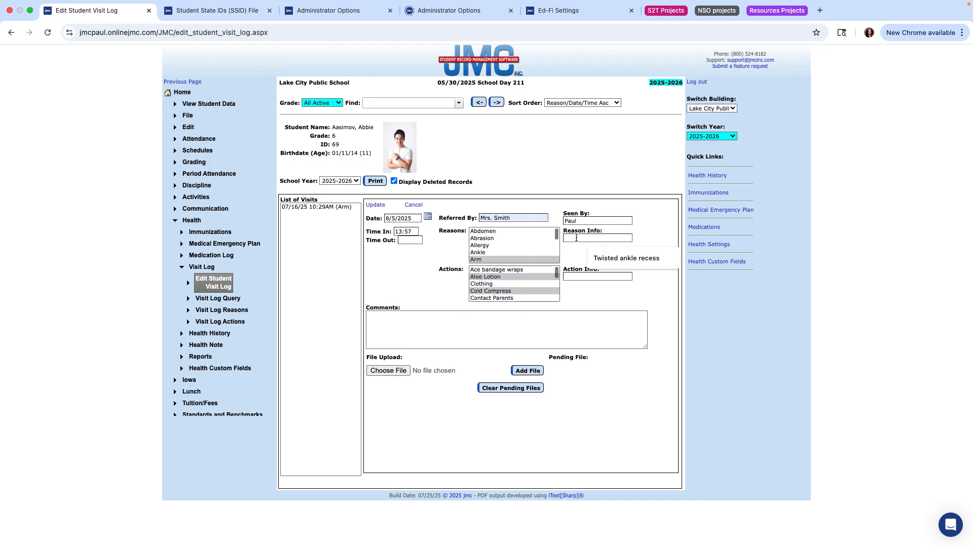
pyautogui.click(604, 257)
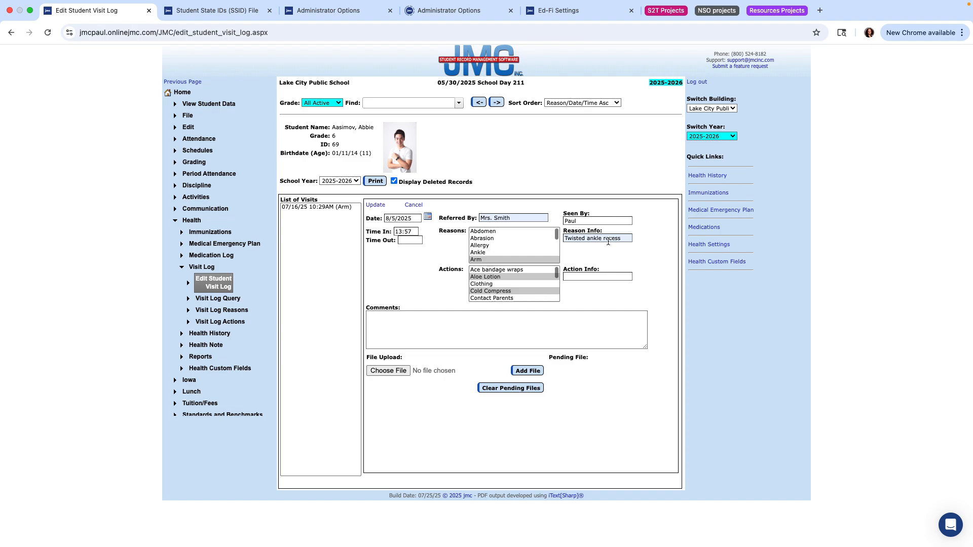
# - Replace Reason Info with 'bumped arm at recess' and enter a Time Out of 14:07
pyautogui.moveTo(627, 239); pyautogui.dragTo(509, 239)
pyautogui.write('bumped arm at recess')
pyautogui.click(438, 335)
pyautogui.write('14:07')
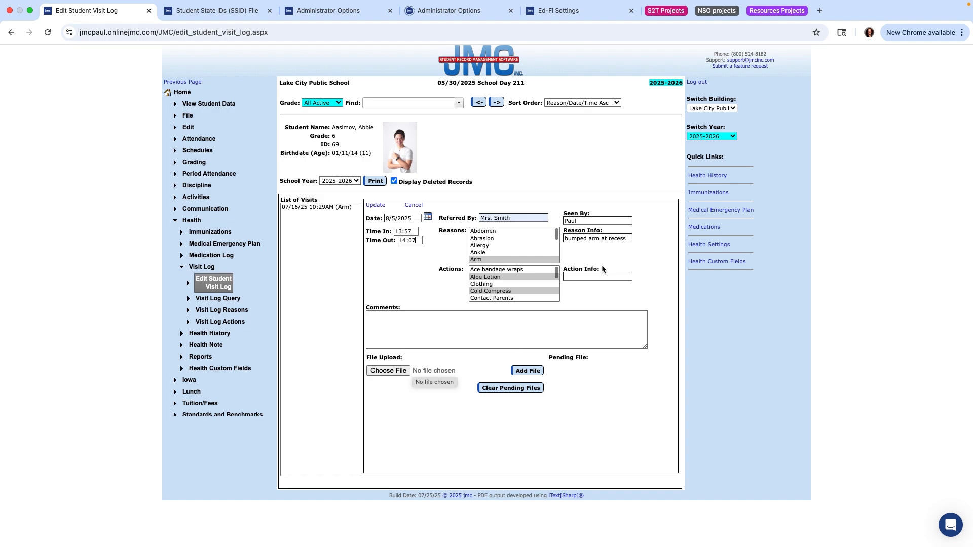
# - Save the 08/05/25 1:57PM Arm visit and put the Preview slides back full screen
pyautogui.click(375, 206)
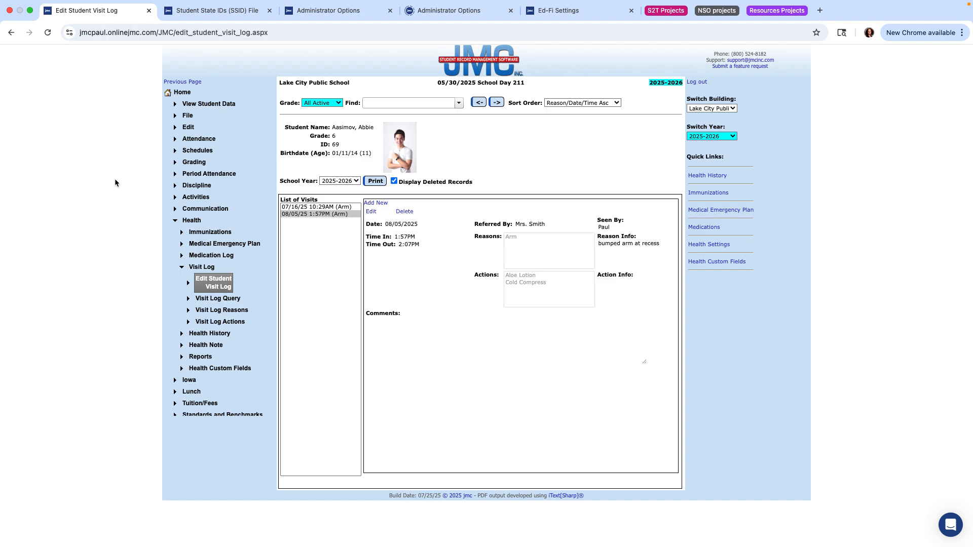
pyautogui.click(28, 24)
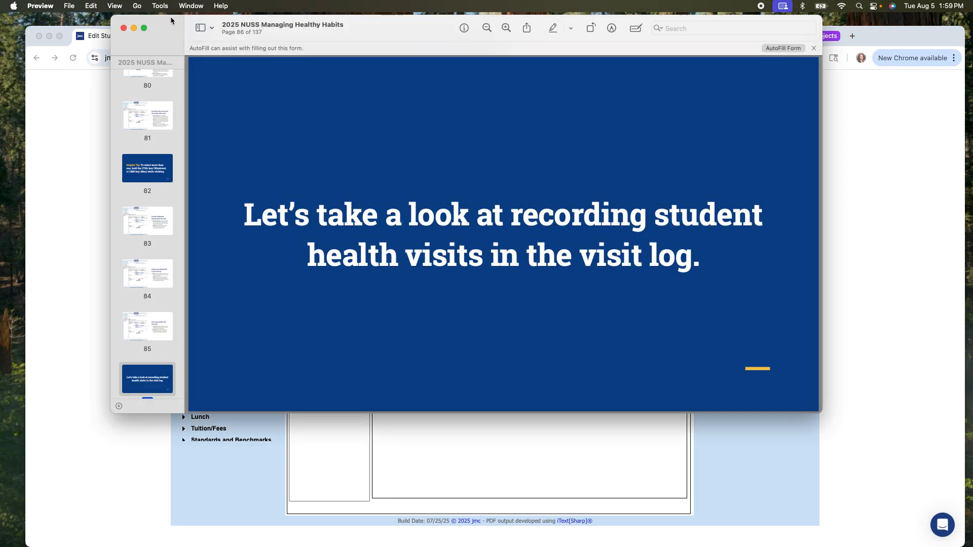
pyautogui.click(170, 16)
pyautogui.click(144, 29)
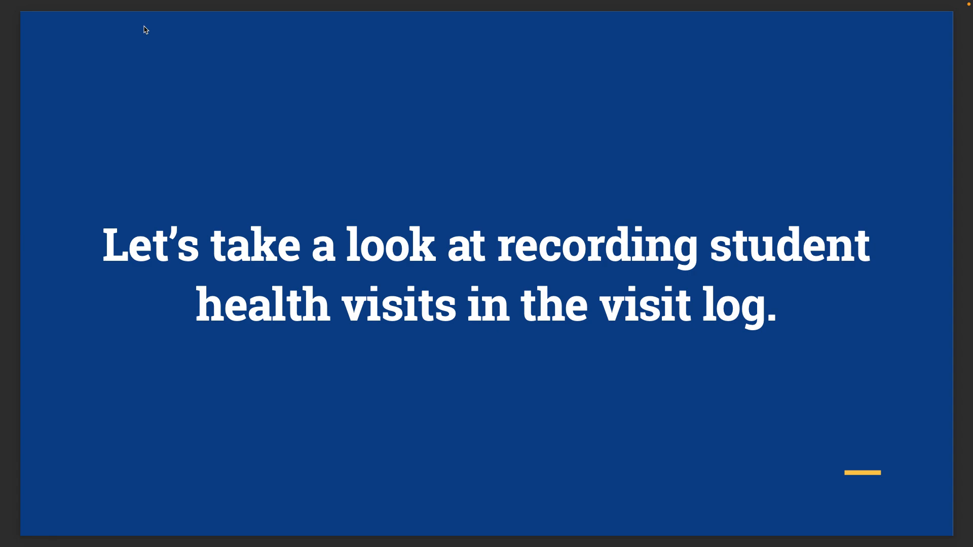
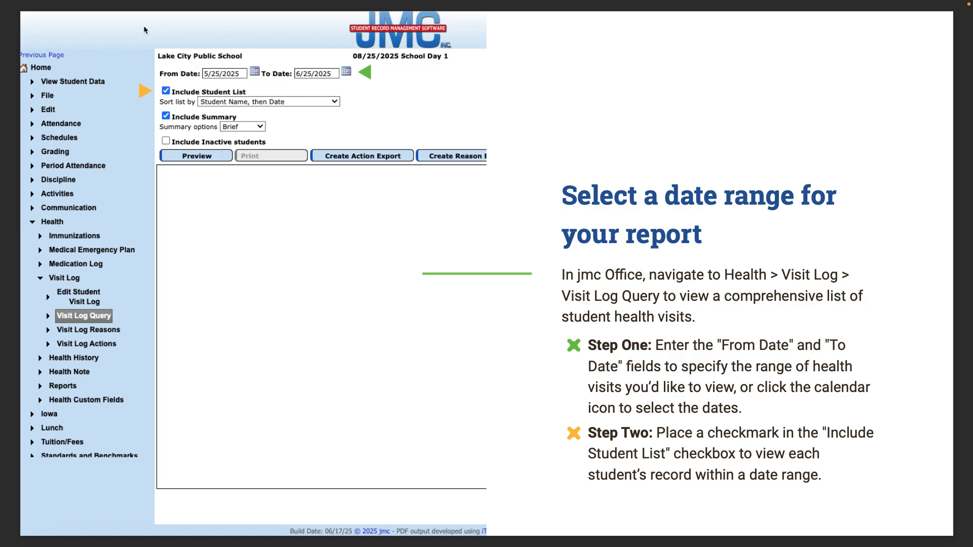
# - Advance the slideshow to the Helpful Tip slide on sorting health visit log data
pyautogui.press('Right')
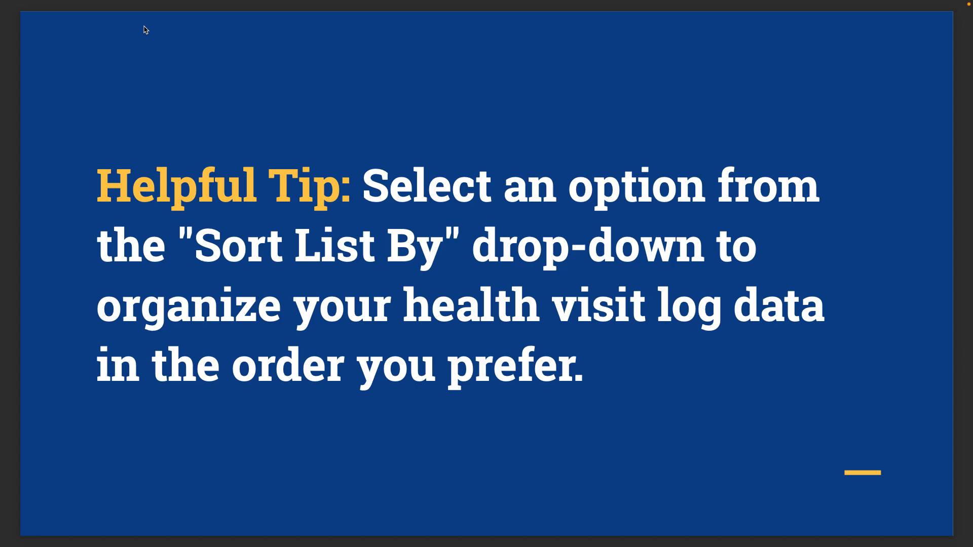
# - Advance past the report detail slide to the Visit Log Query section slide
pyautogui.press('Right')
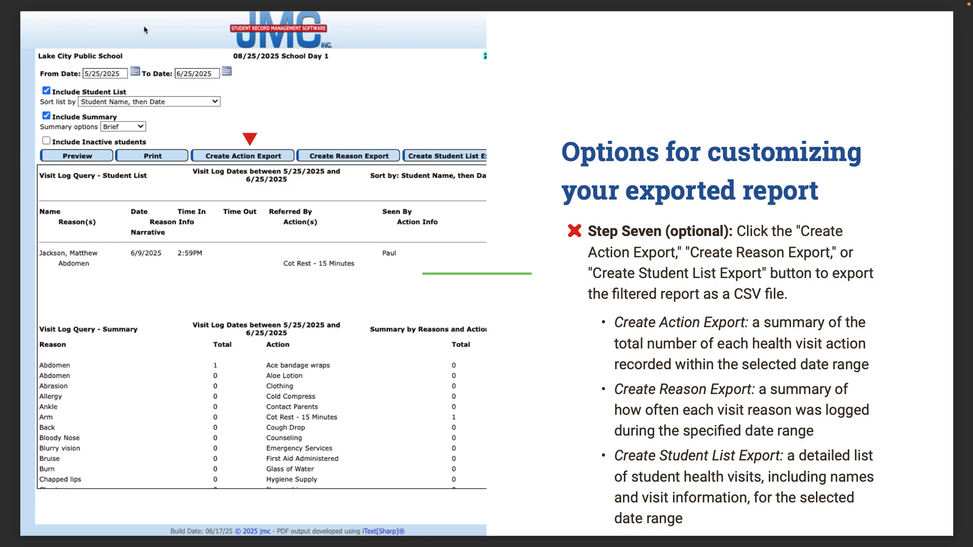
pyautogui.press('Right')
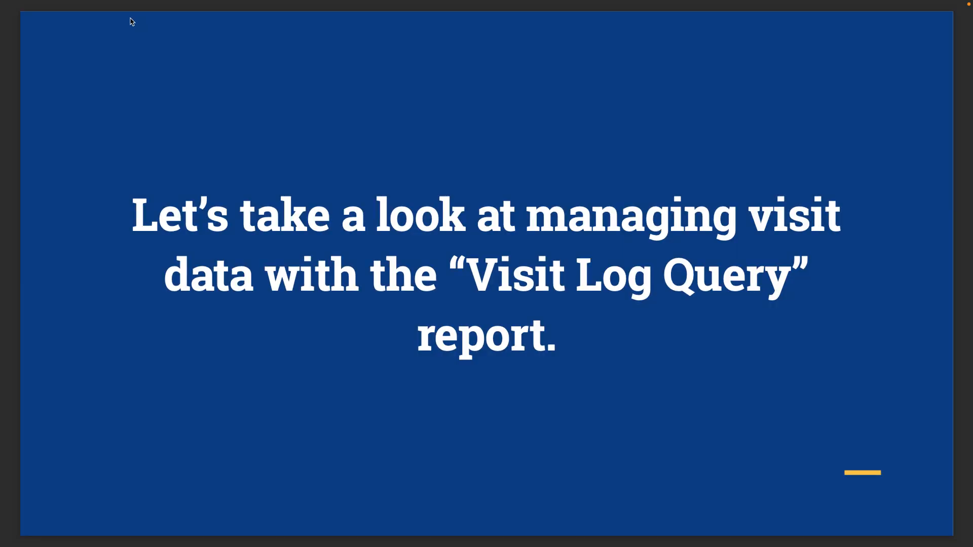
# - Leave the slideshow, make Chrome full screen, and open Health > Visit Log > Visit Log Query
pyautogui.moveTo(41, 1)
pyautogui.click(33, 25)
pyautogui.click(63, 350)
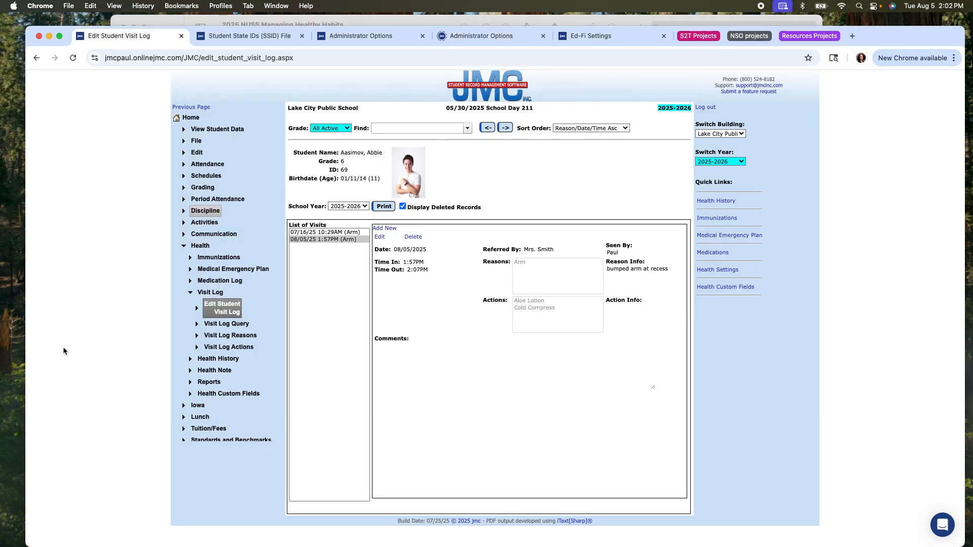
pyautogui.click(59, 37)
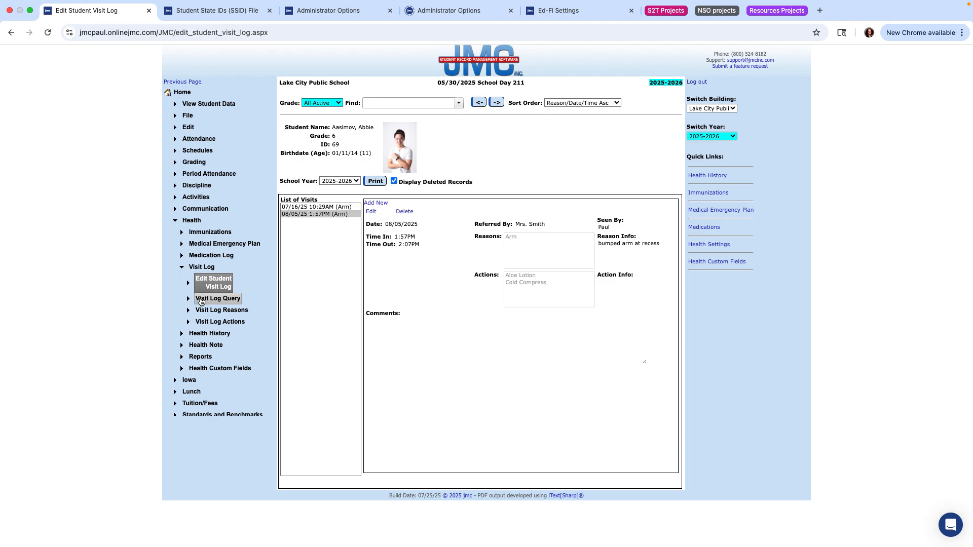
pyautogui.click(222, 299)
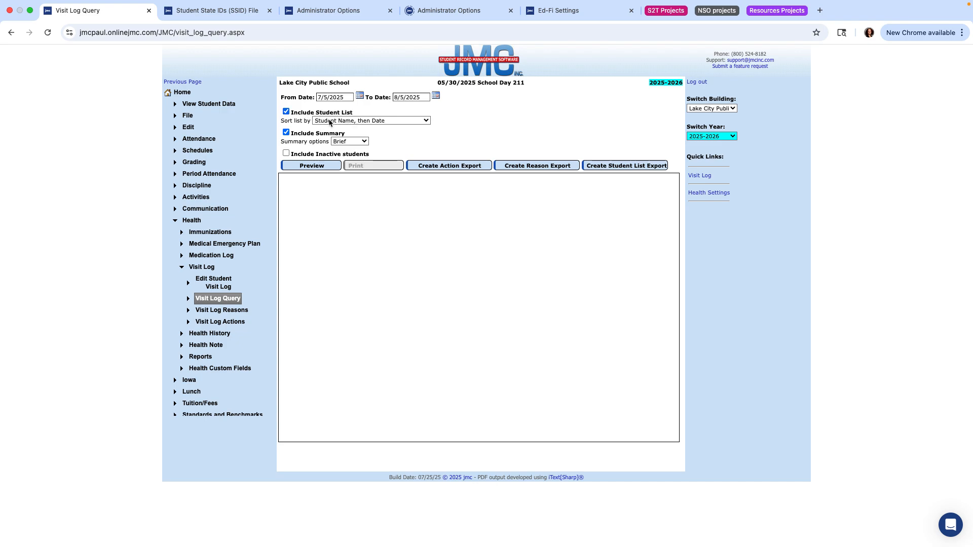
# - Keep Student Name, then Date sorting and Brief summary, and preview the 7/5–8/5/2025 report
pyautogui.click(384, 121)
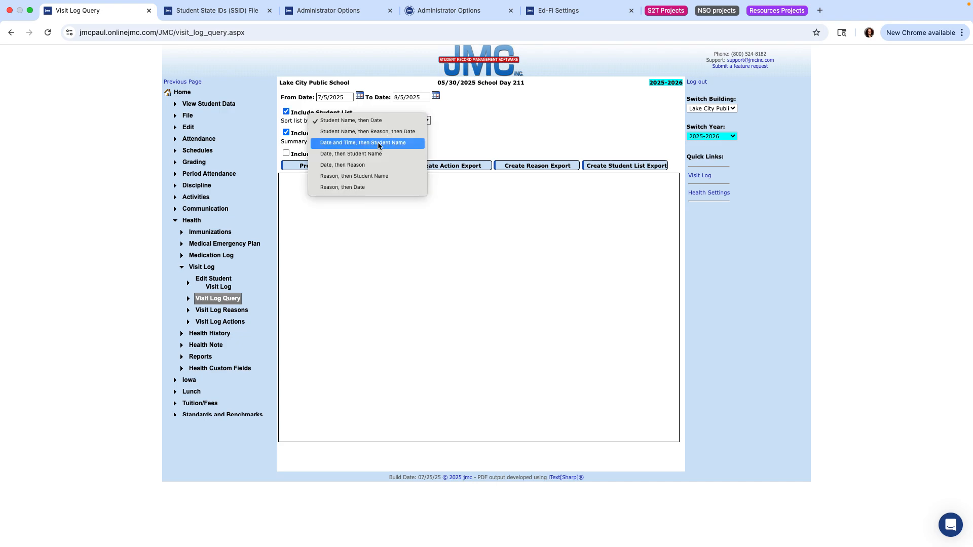
pyautogui.click(374, 122)
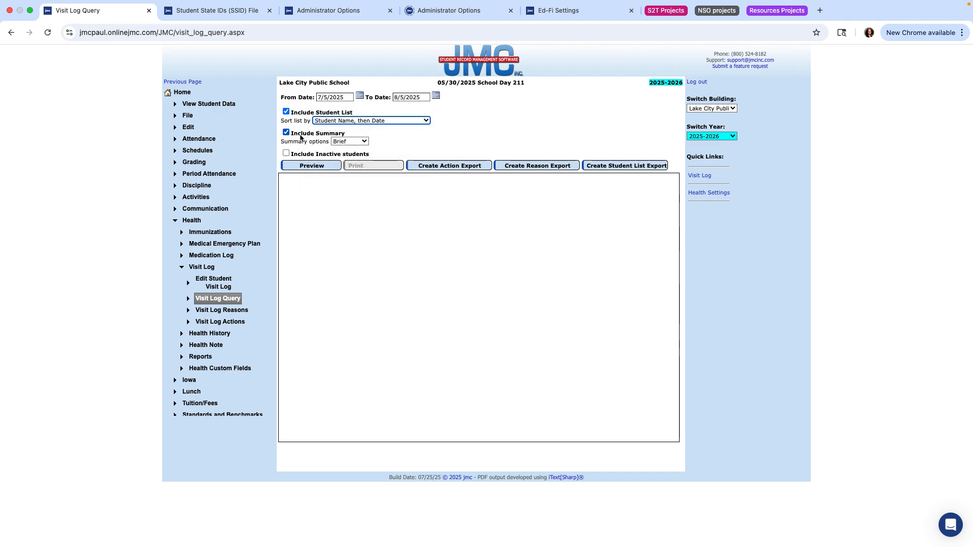
pyautogui.click(350, 142)
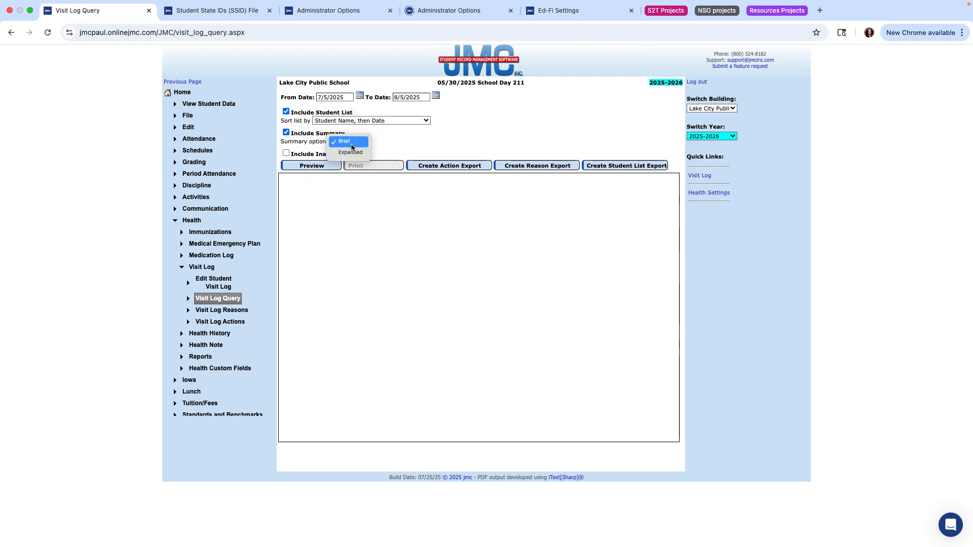
pyautogui.click(351, 145)
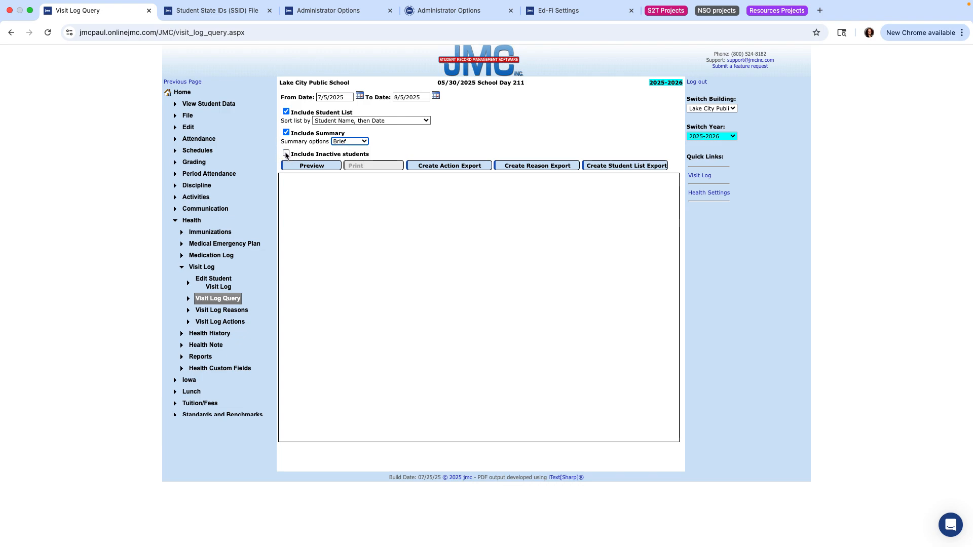
pyautogui.click(308, 167)
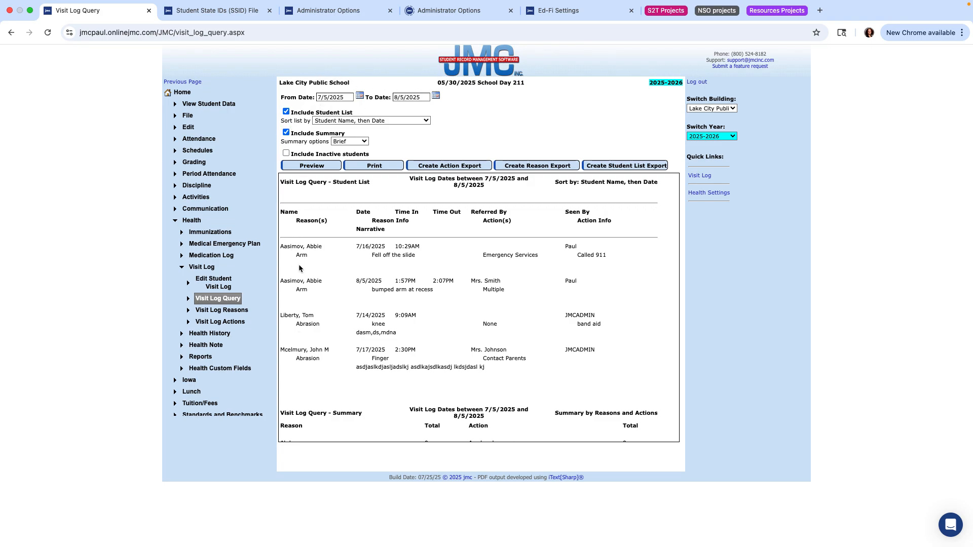
pyautogui.scroll(-2, 311, 293)
pyautogui.scroll(-2, 311, 293)
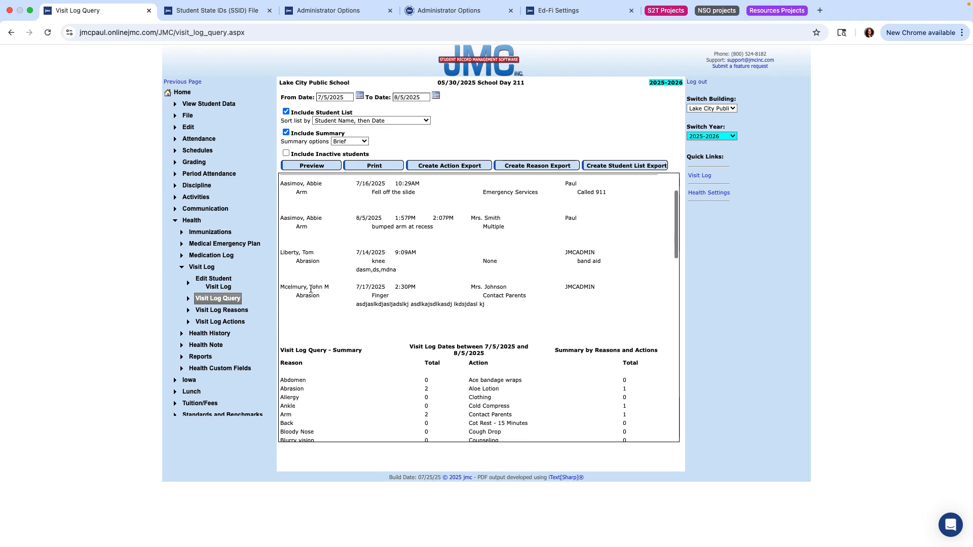
pyautogui.scroll(-3, 311, 289)
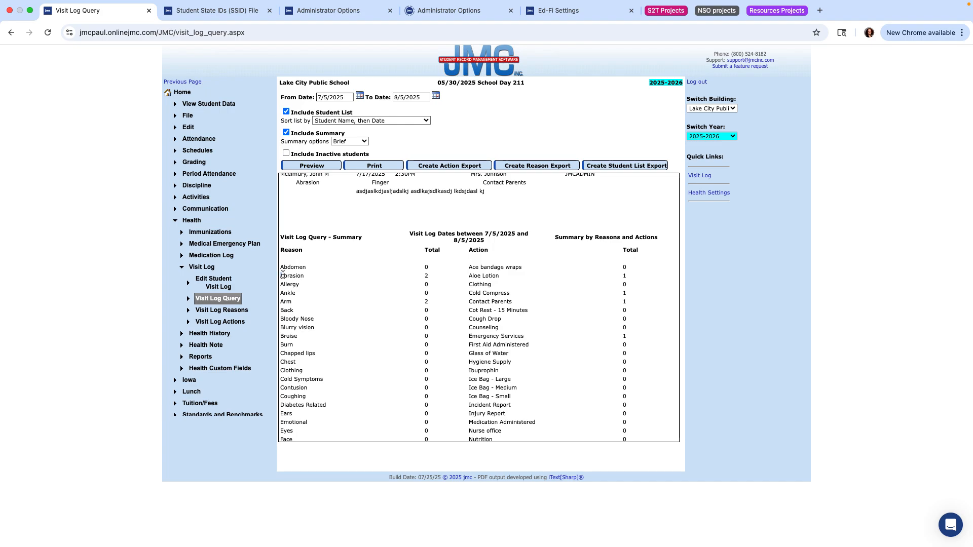
pyautogui.doubleClick(280, 301)
pyautogui.scroll(-3, 532, 327)
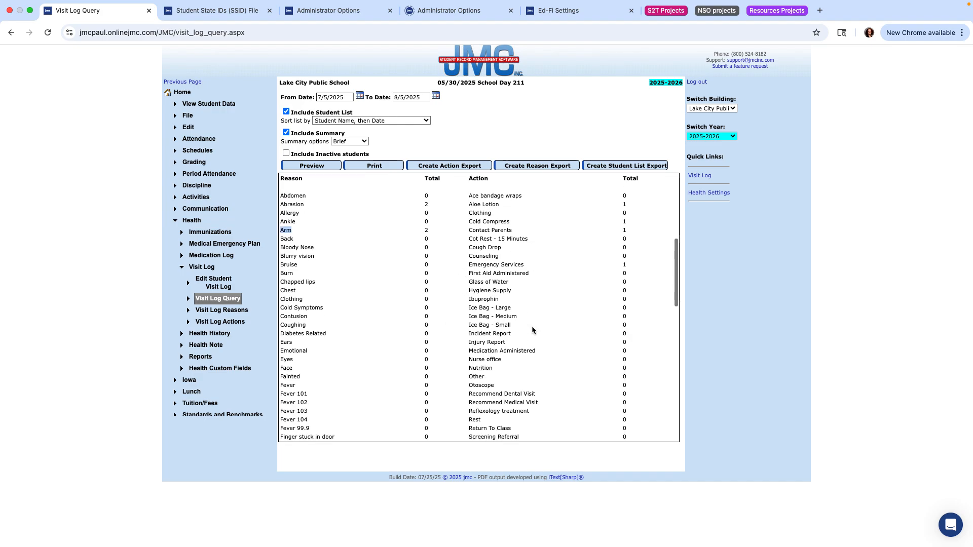
pyautogui.scroll(3, 532, 330)
pyautogui.scroll(-10, 533, 331)
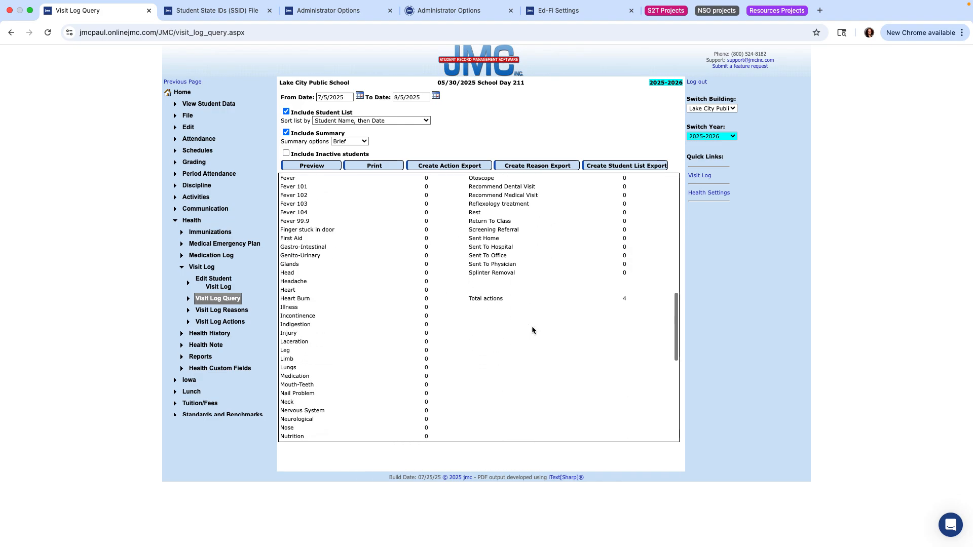
pyautogui.scroll(-12, 531, 326)
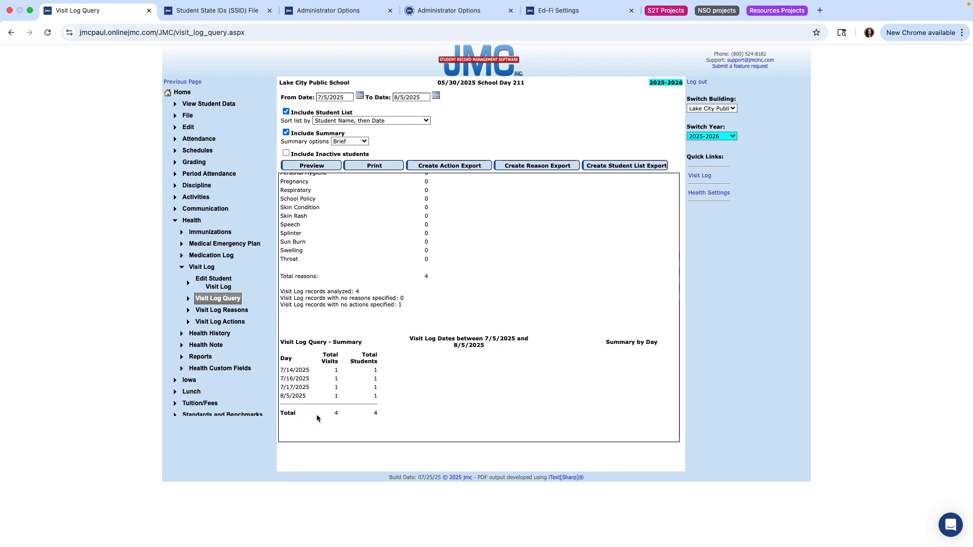
pyautogui.scroll(1, 401, 314)
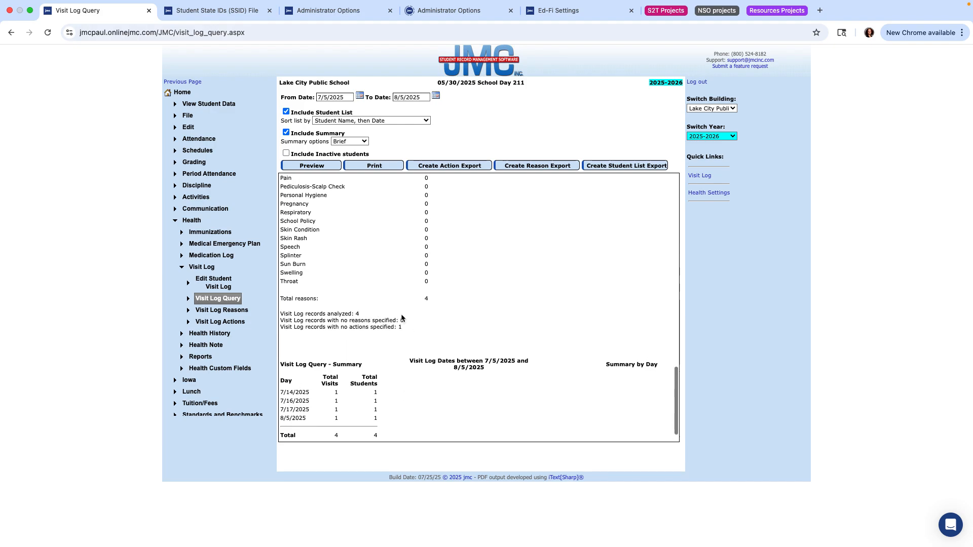
pyautogui.scroll(10, 404, 325)
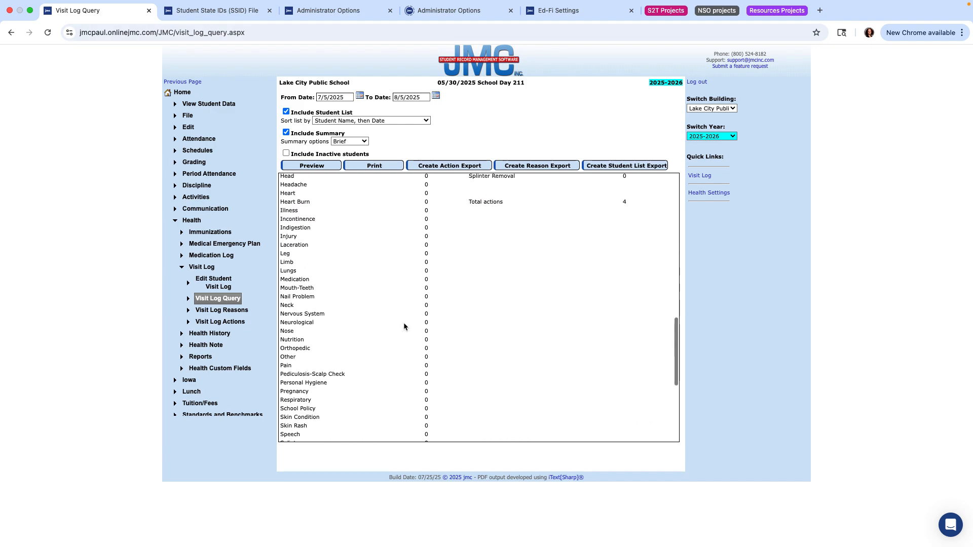
pyautogui.scroll(15, 404, 326)
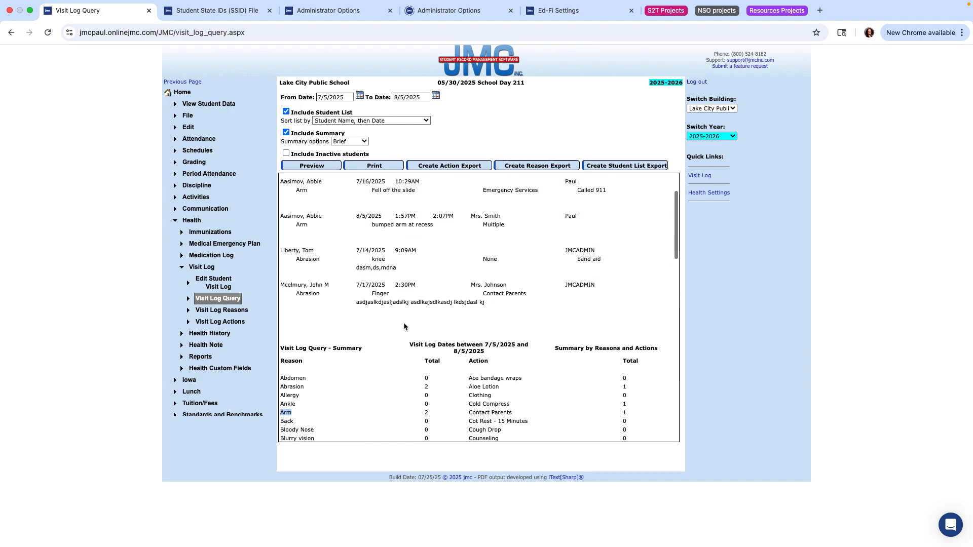
pyautogui.scroll(1, 404, 322)
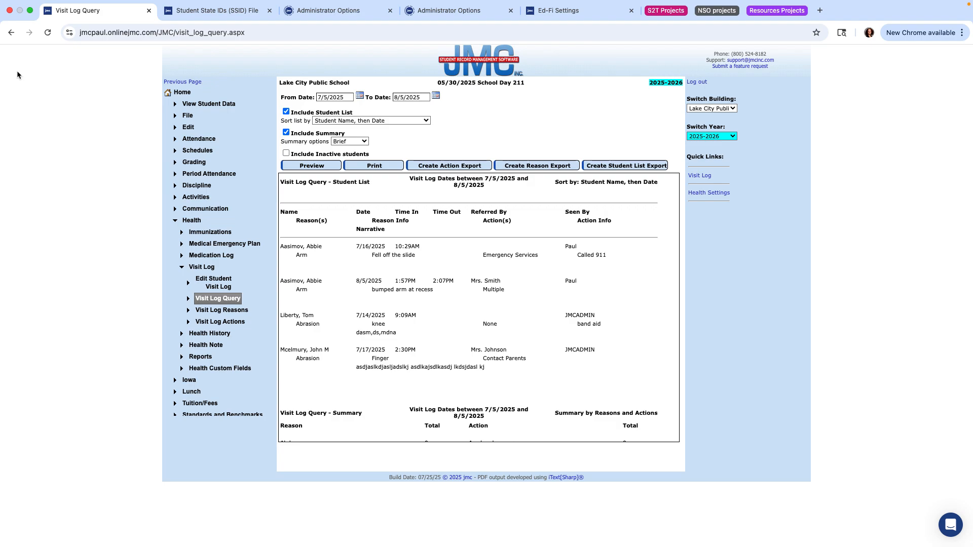
# - Put the Preview slideshow back in full screen and advance to the Health History slide
pyautogui.click(30, 10)
pyautogui.click(162, 18)
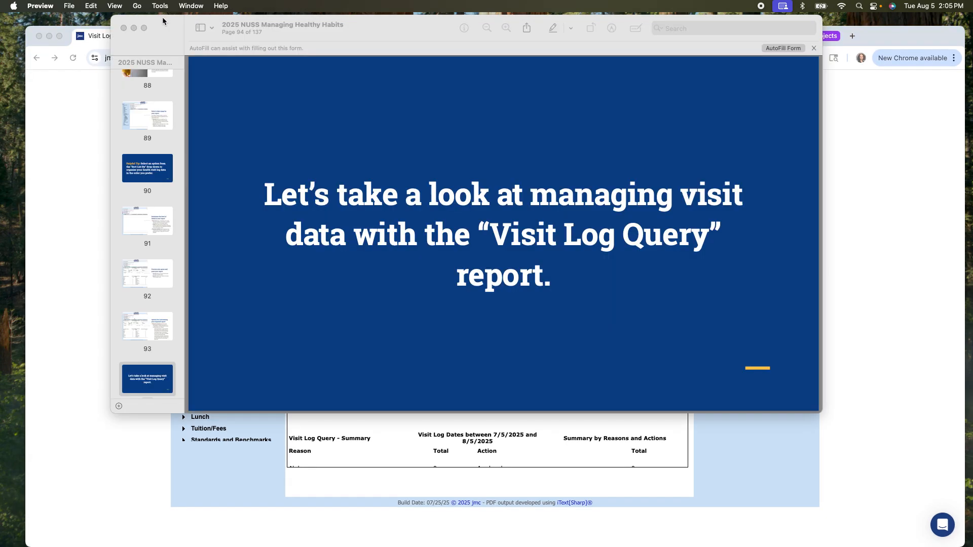
pyautogui.click(145, 26)
pyautogui.press('Right')
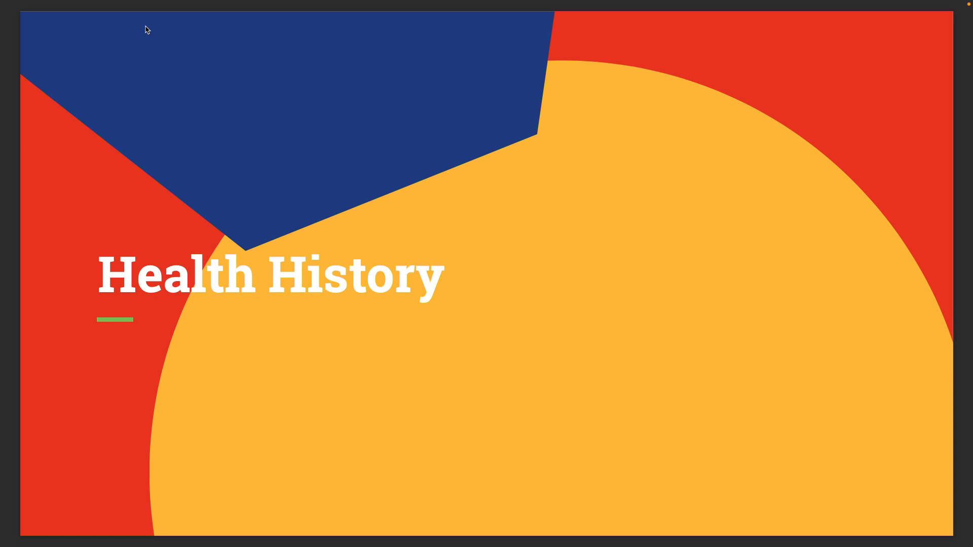
# - Advance to the 'Entering Health History Records for a Group of Students' slide
pyautogui.press('Right')
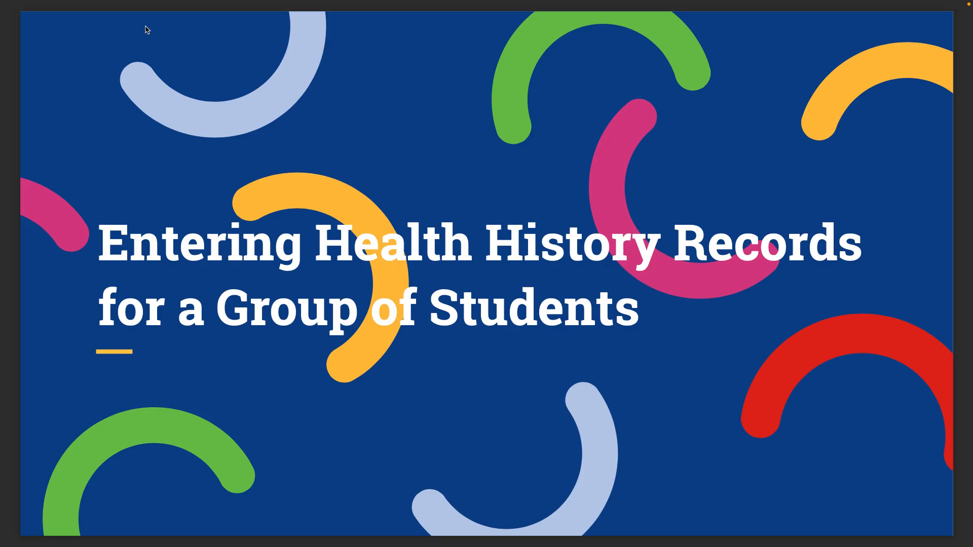